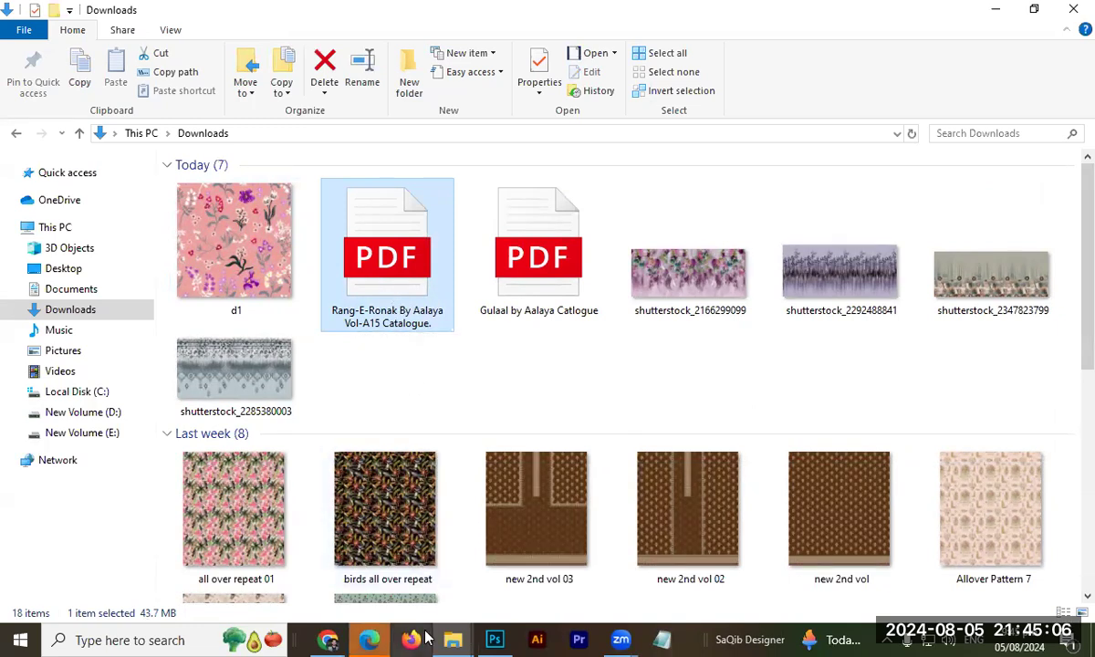
Switch to Edge, look through the Rang-E-Ronak Vol-A15 catalogue PDF, and examine the pale floral outfit on page 10 enlarged.
left_click(363, 638)
scroll(372, 474, "down", 10)
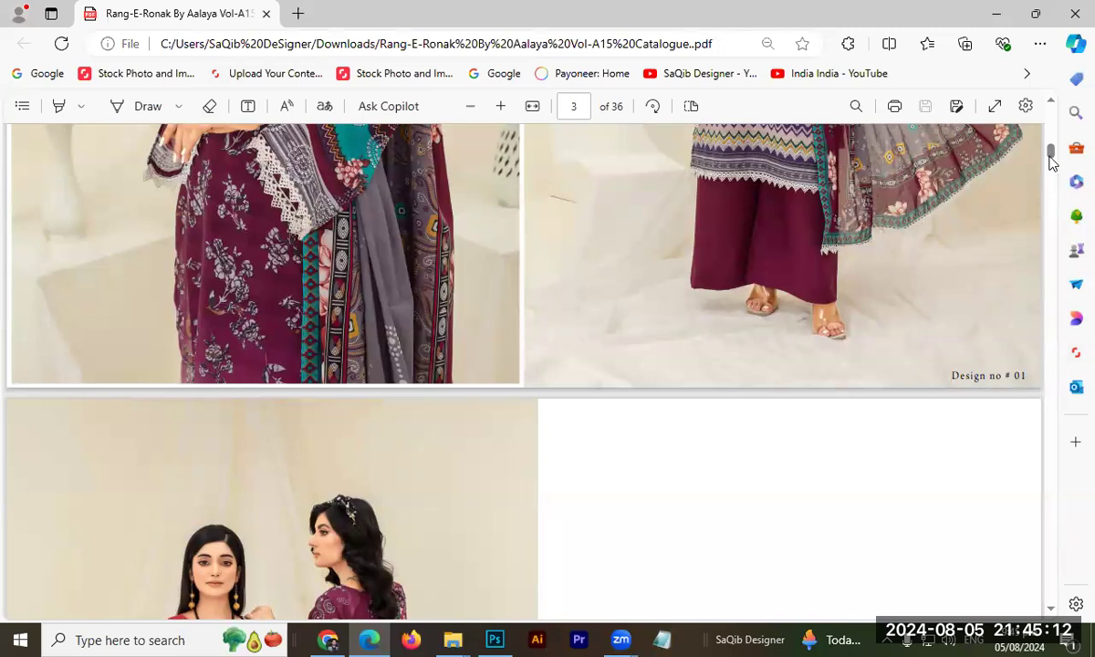
left_click_drag(1051, 160, 1056, 125)
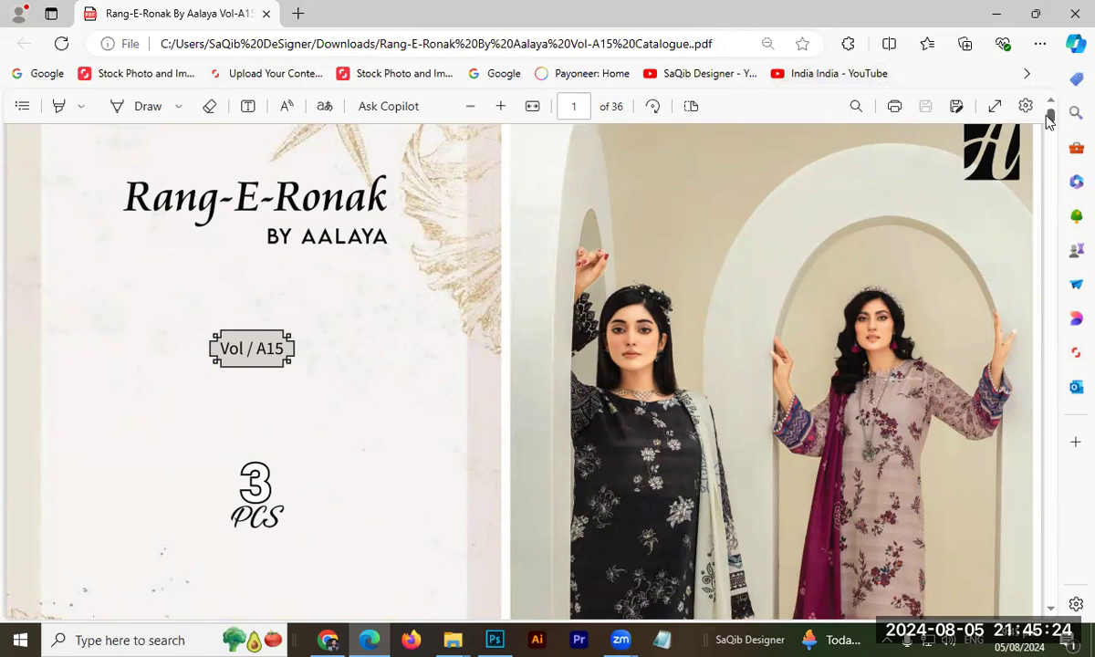
scroll(1051, 123, "down", 3)
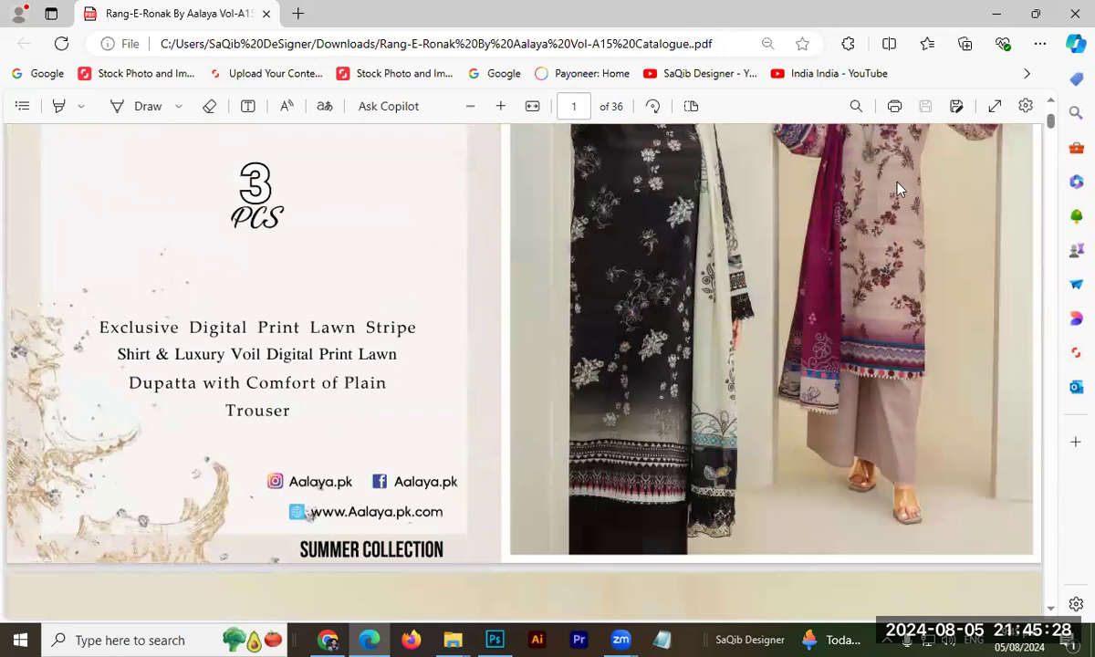
left_click_drag(1051, 125, 1059, 141)
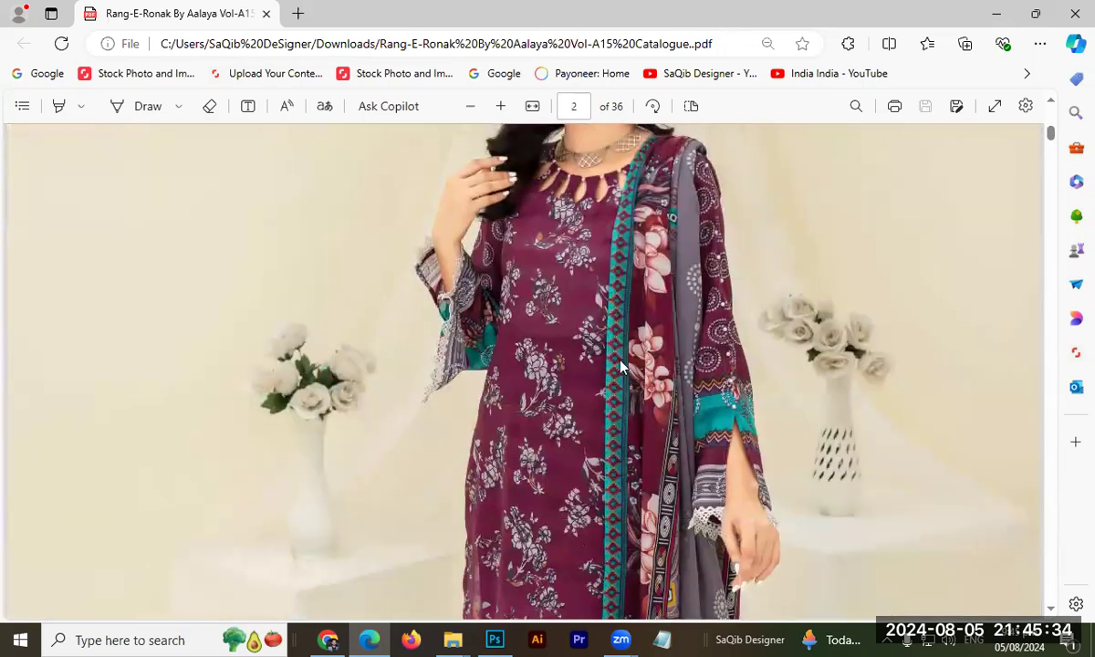
left_click_drag(1052, 135, 1055, 244)
scroll(1052, 203, "down", 3)
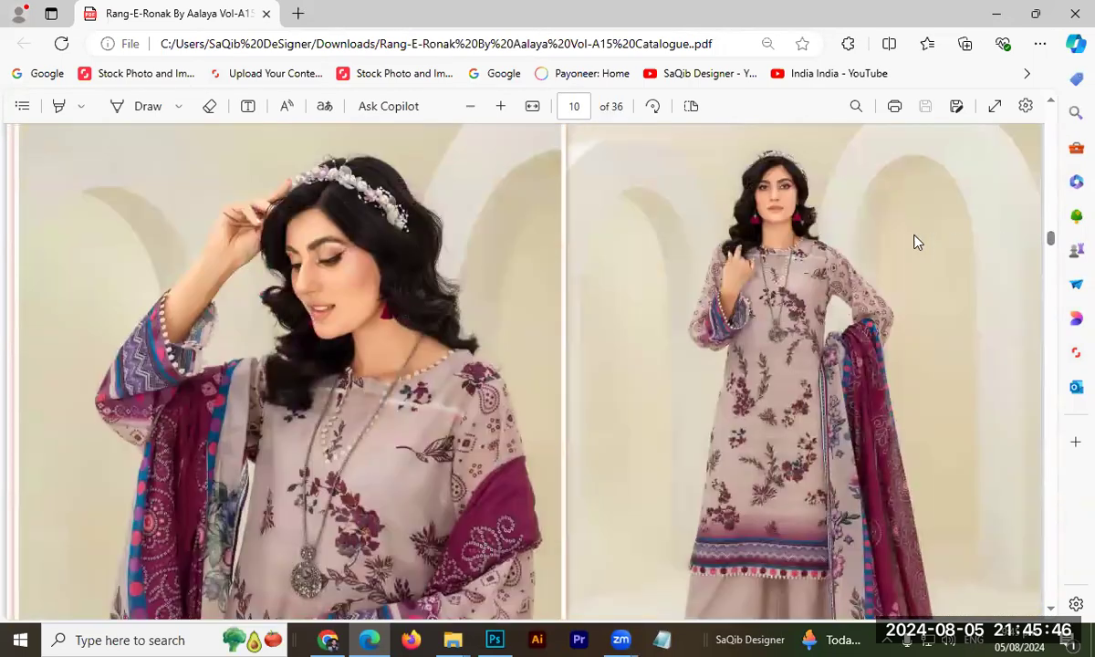
left_click(501, 106)
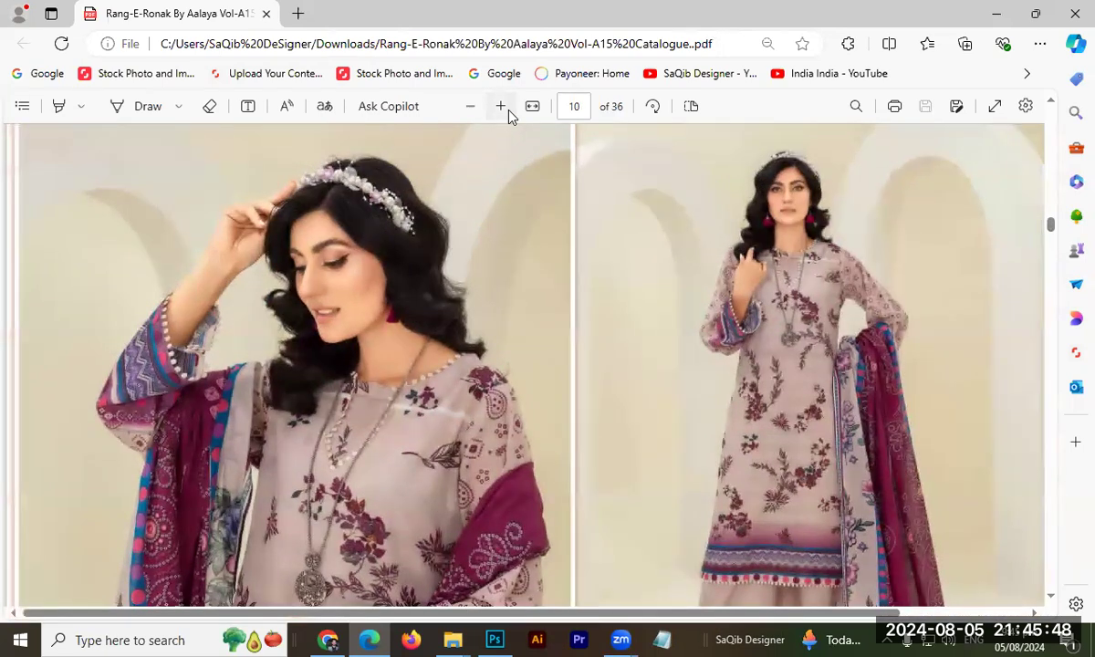
left_click(500, 106)
scroll(1024, 580, "right", 5)
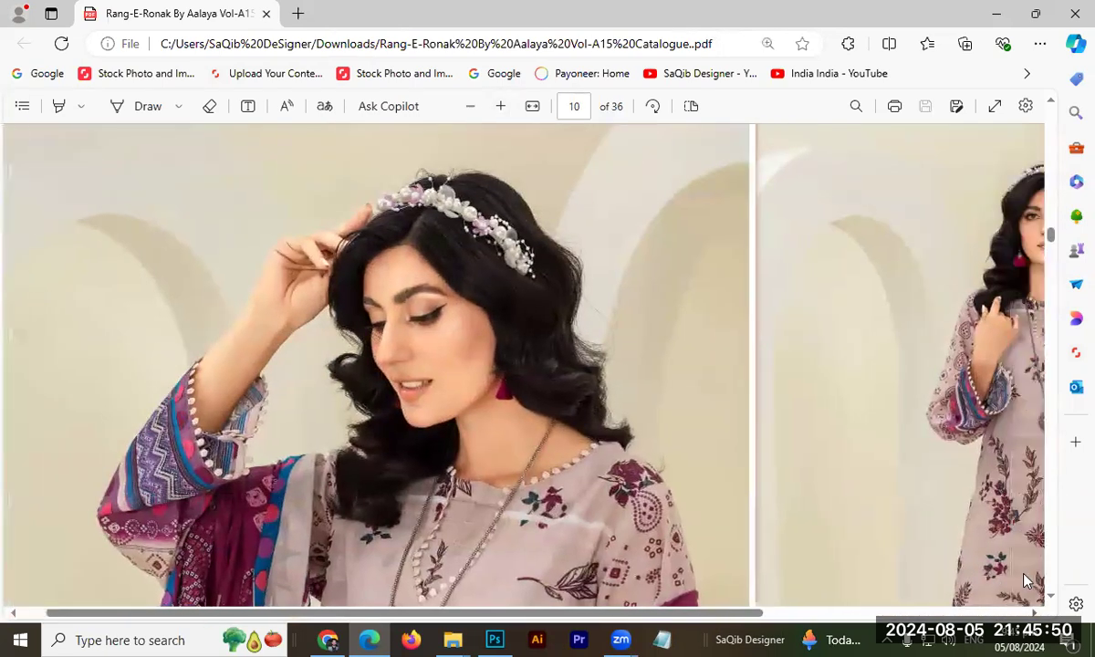
scroll(1056, 601, "down", 3)
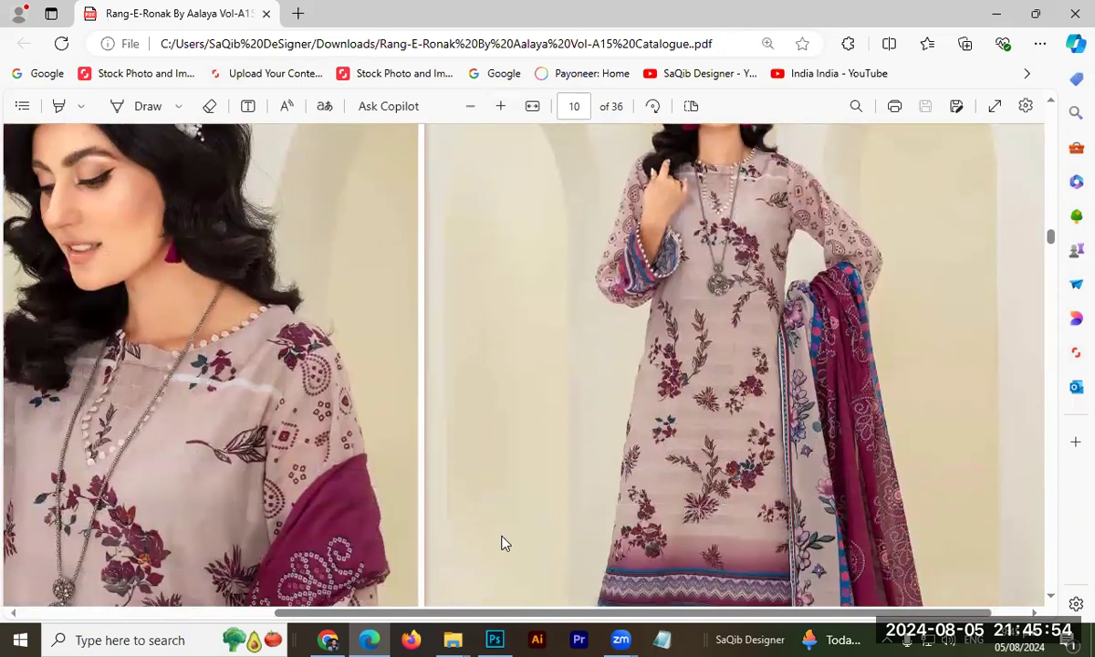
Switch to WhatsApp Web in Chrome and send the Rang-E-Ronak catalogue PDF from Downloads to the "6th Digital Textile design courses" group.
left_click(327, 638)
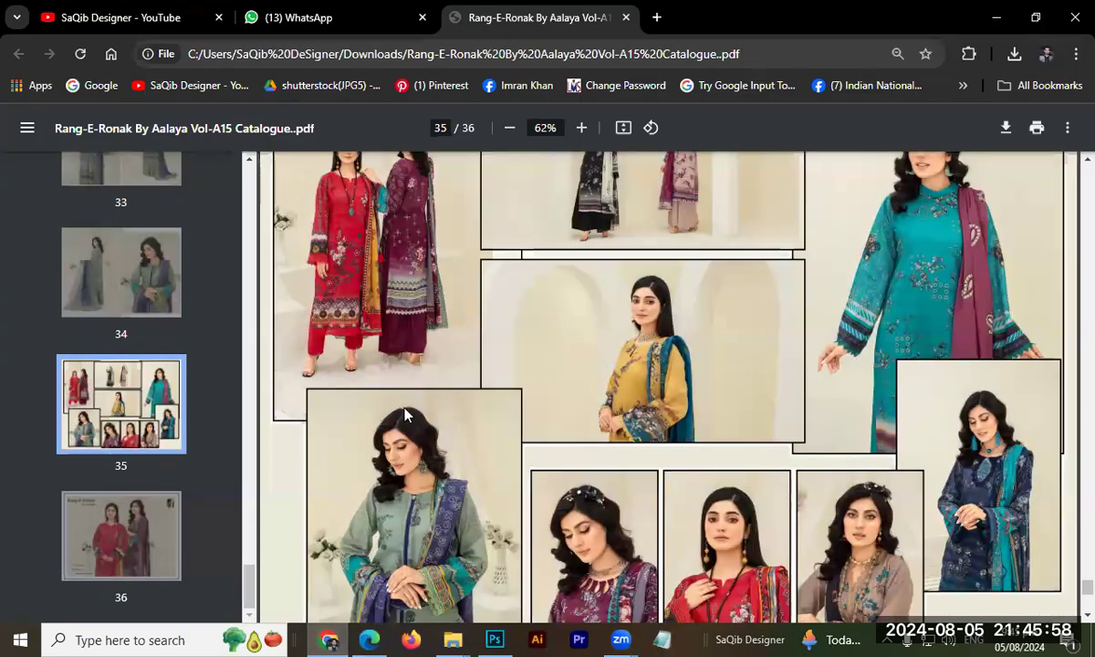
left_click(301, 18)
mouse_move(452, 639)
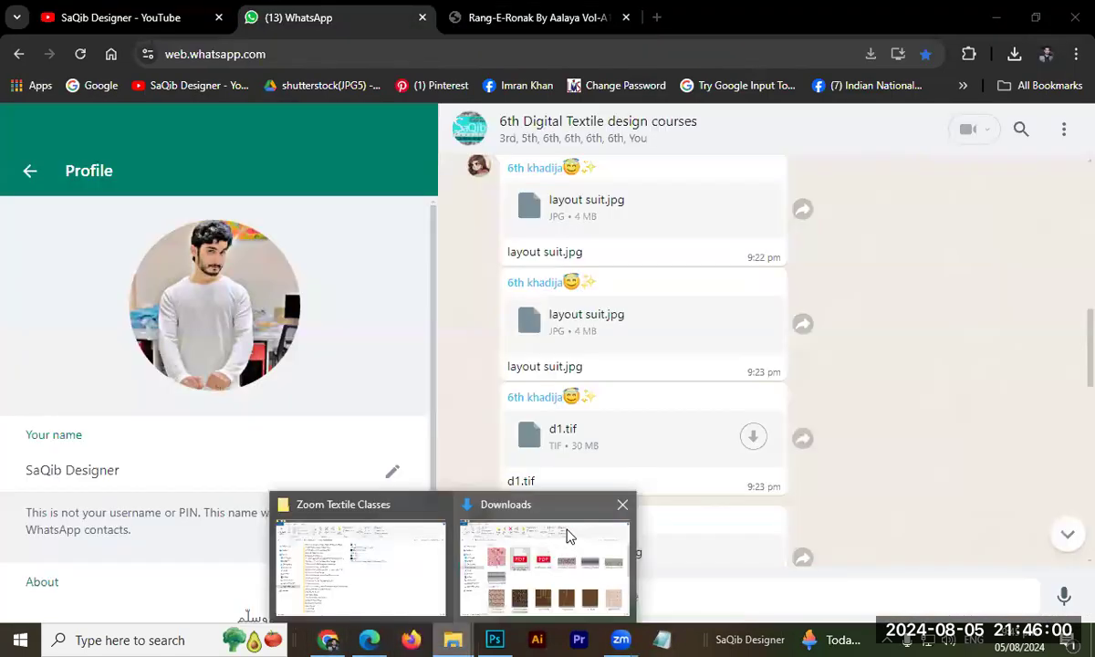
left_click(568, 533)
left_click_drag(387, 244, 725, 377)
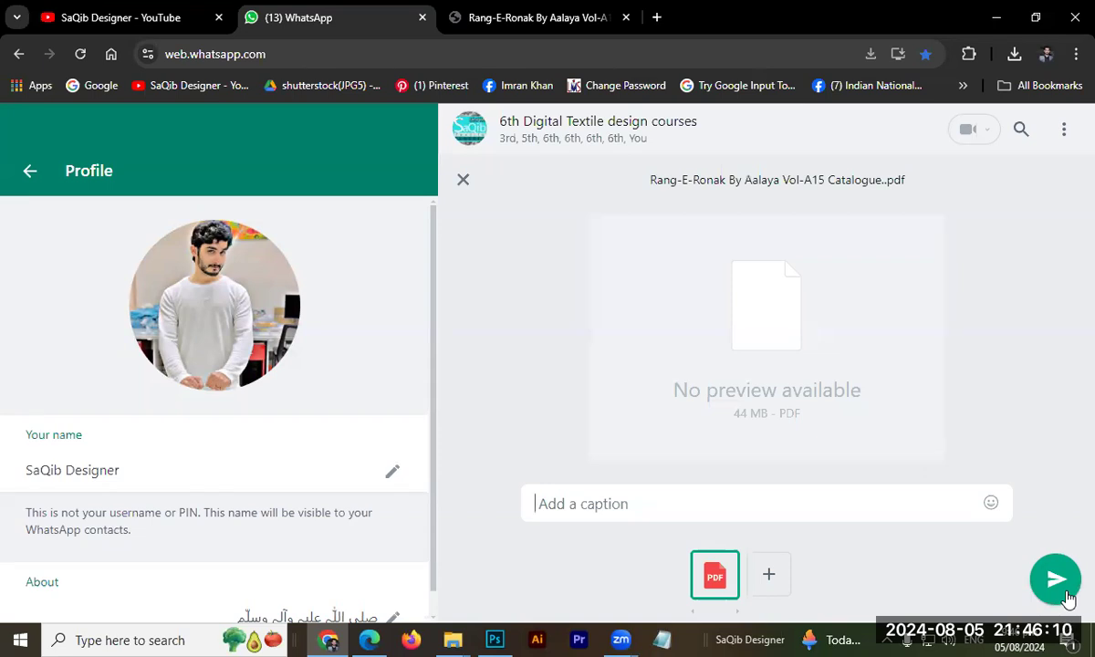
left_click(1056, 580)
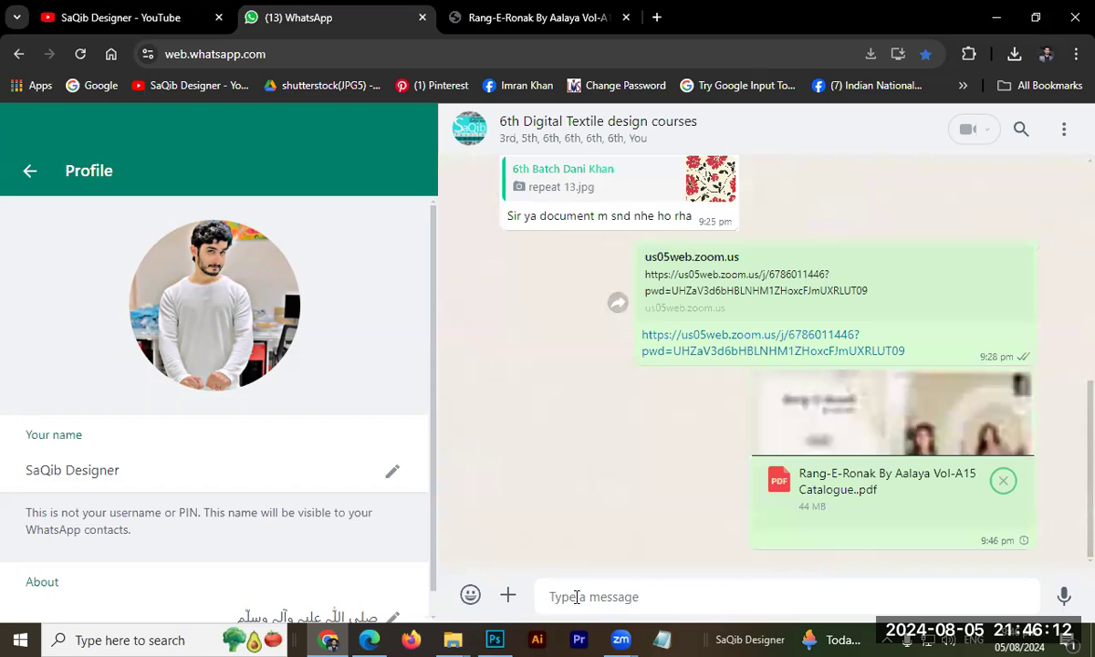
Switch to Photoshop, close d1.tif, and create a white RGB document of 40 x 45 inches at 200 pixels/inch.
left_click(493, 639)
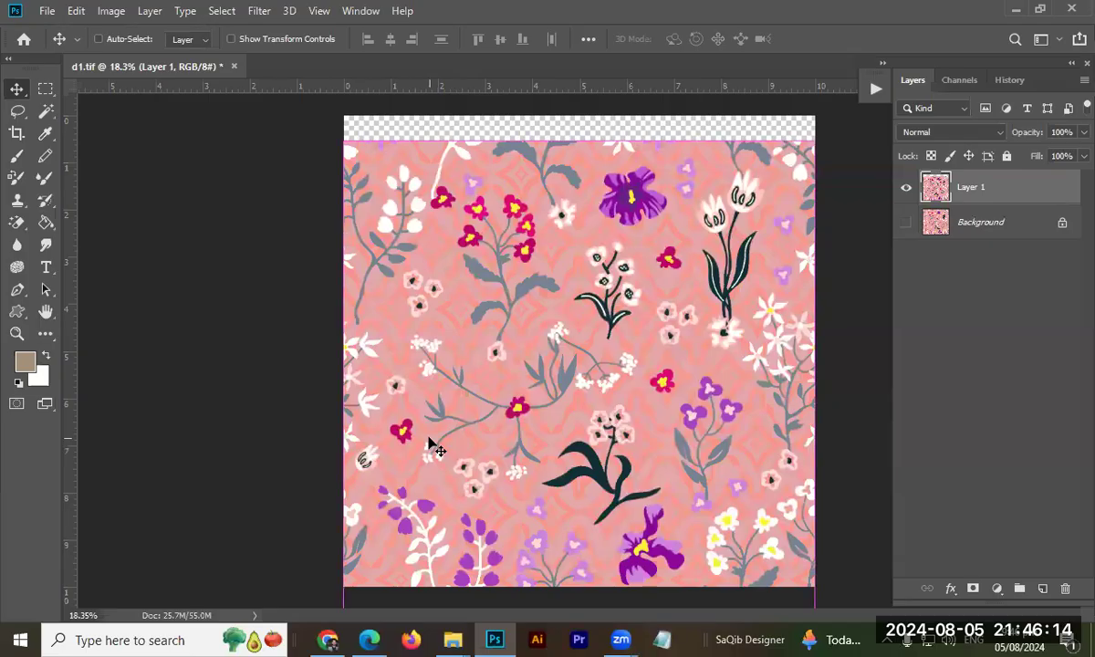
key("ctrl+w")
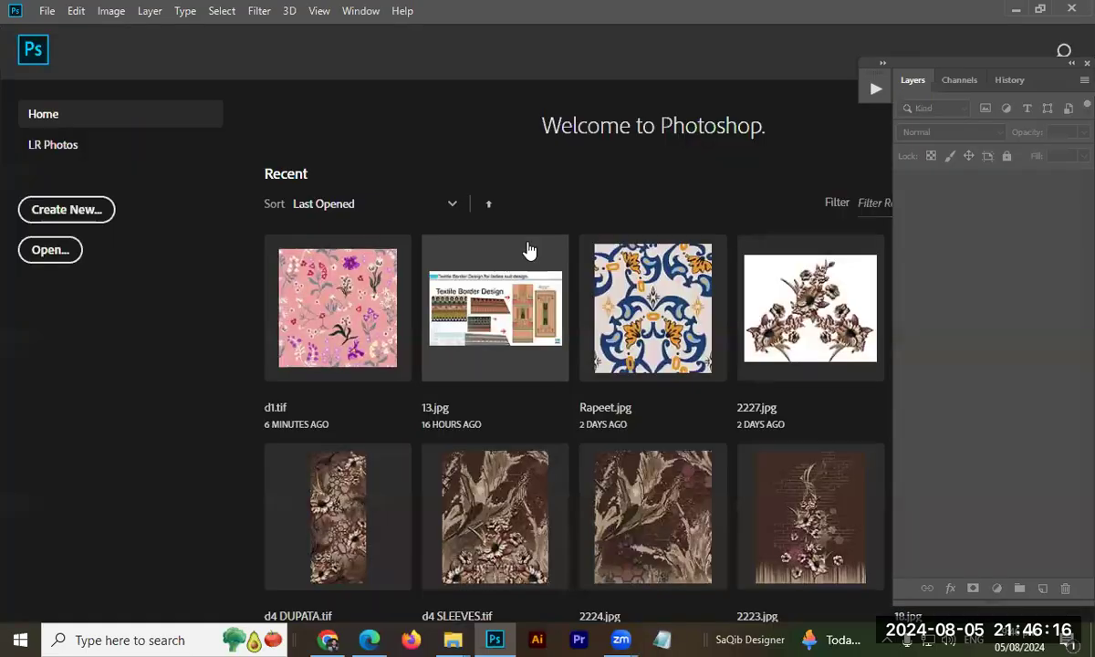
key("ctrl+n")
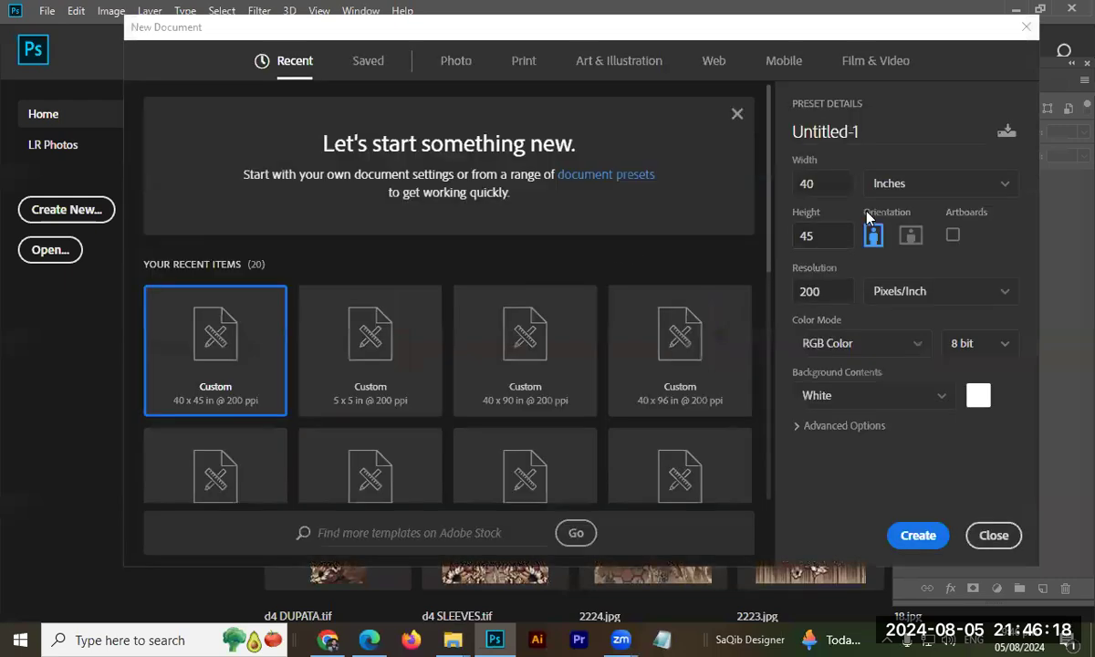
left_click(918, 536)
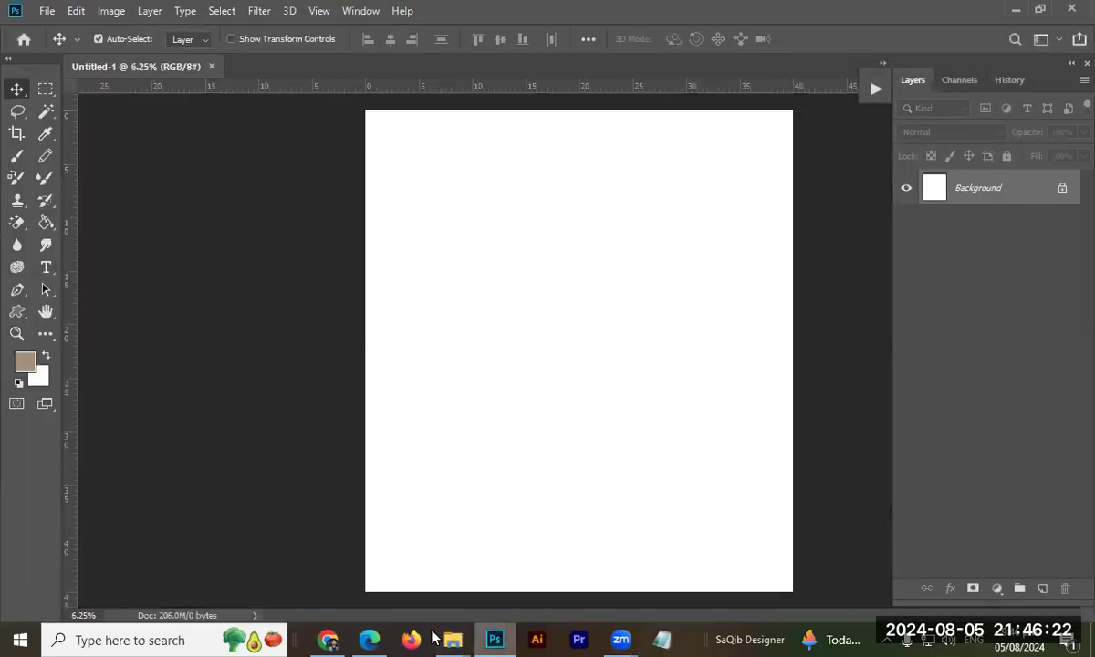
Return to the catalogue PDF in Edge and open Snipping Tool over it.
left_click(368, 640)
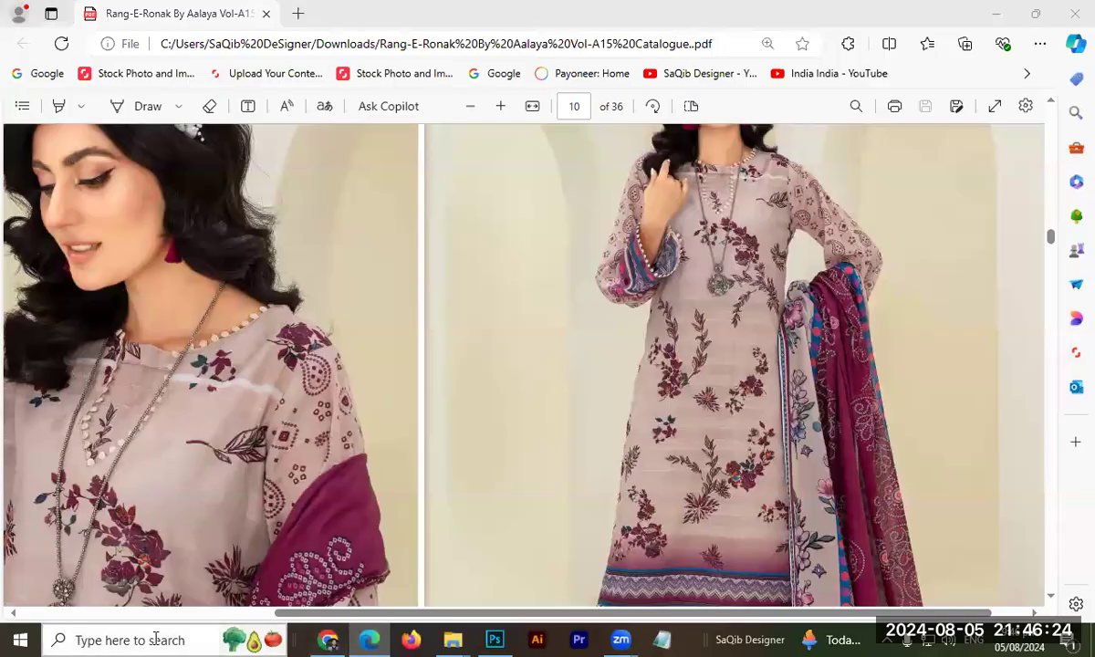
left_click(84, 640)
type("s")
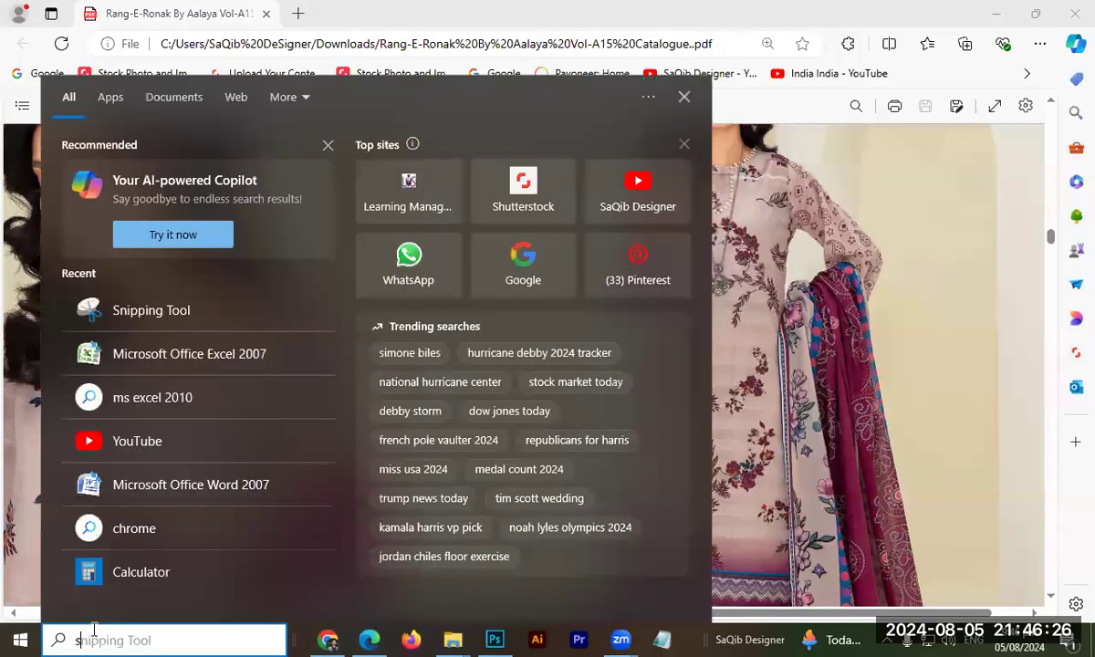
type("n")
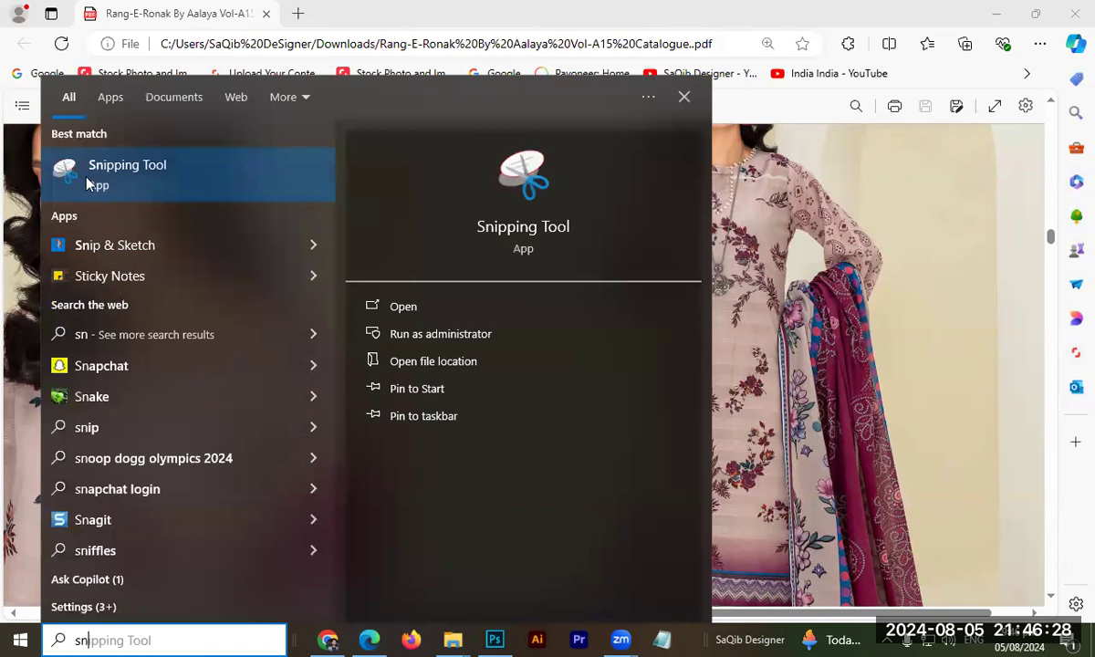
left_click(140, 182)
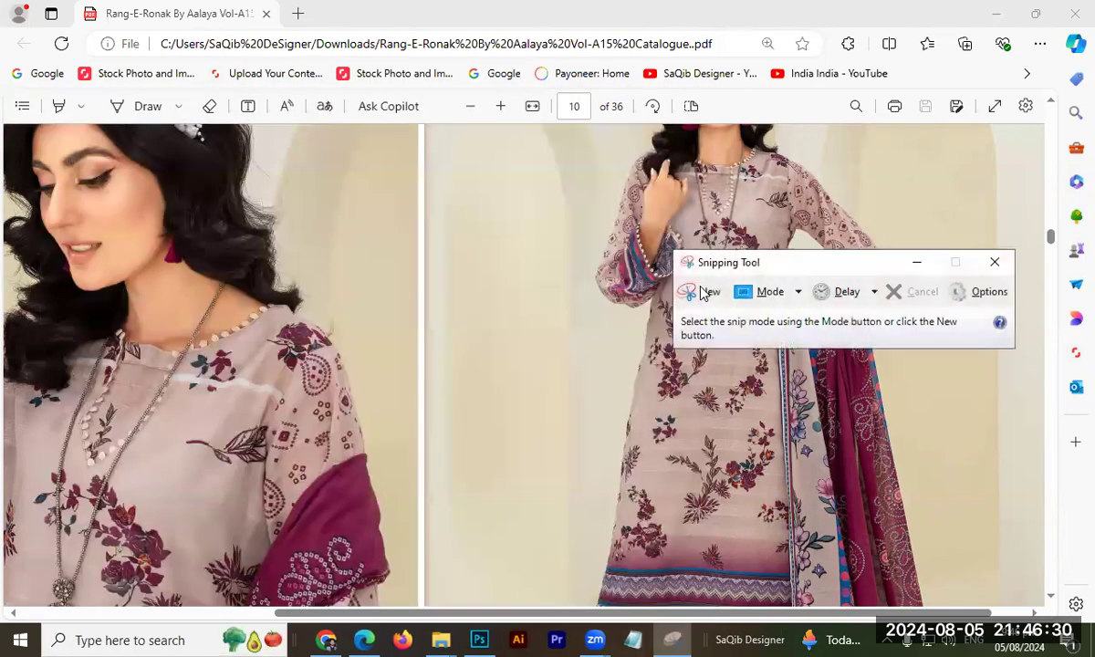
left_click(701, 294)
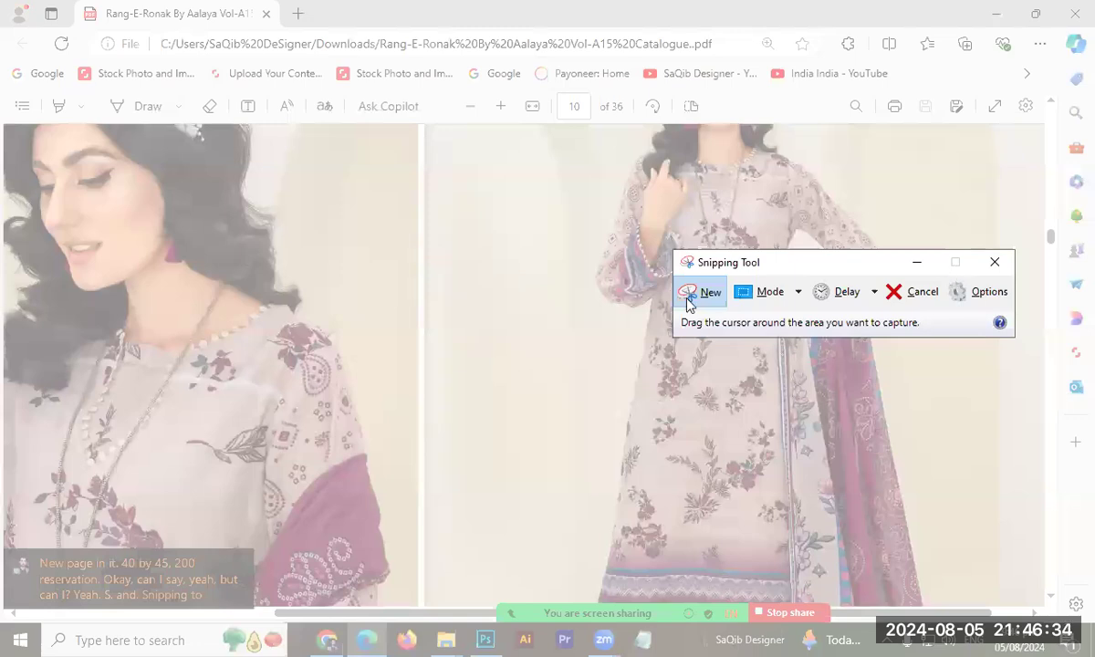
key("Escape")
Display catalogue page 10 full screen, enlarged, and snip the standing model's shirt from the neckline down to the hem border.
left_click_drag(1051, 237, 1052, 244)
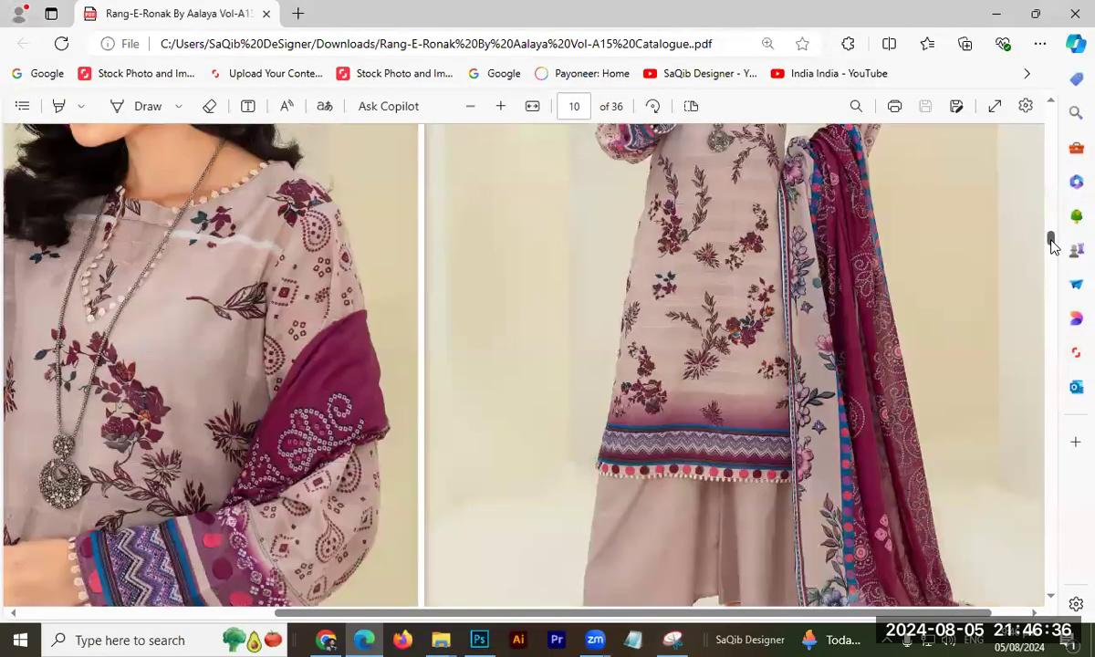
left_click(1053, 105)
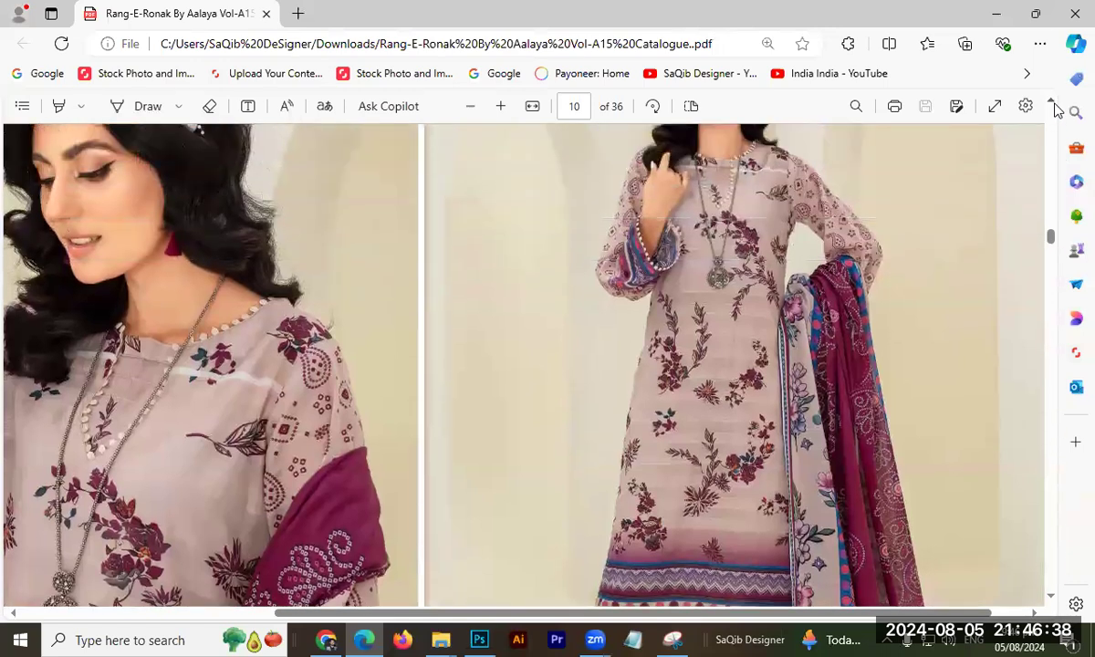
left_click(994, 106)
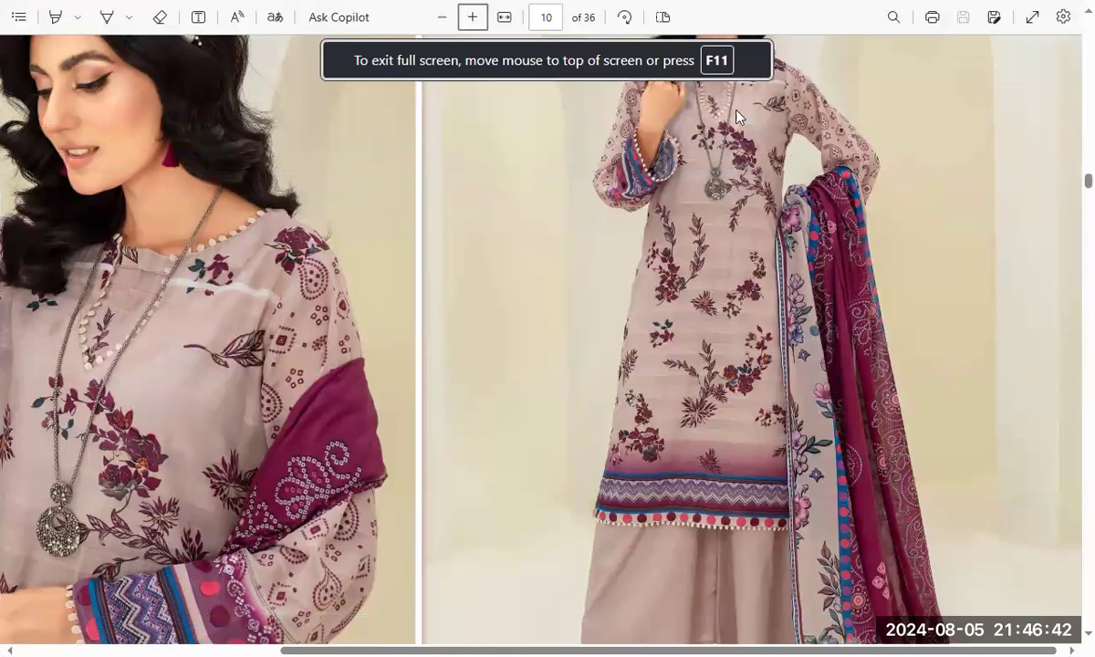
scroll(1069, 20, "up", 1)
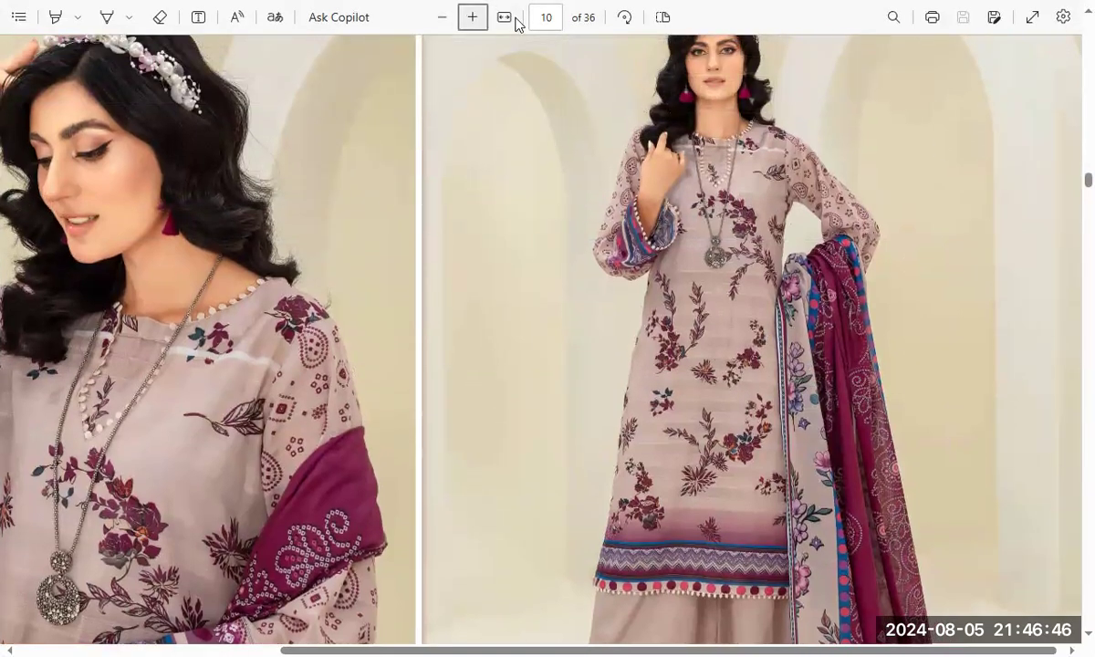
left_click(473, 18)
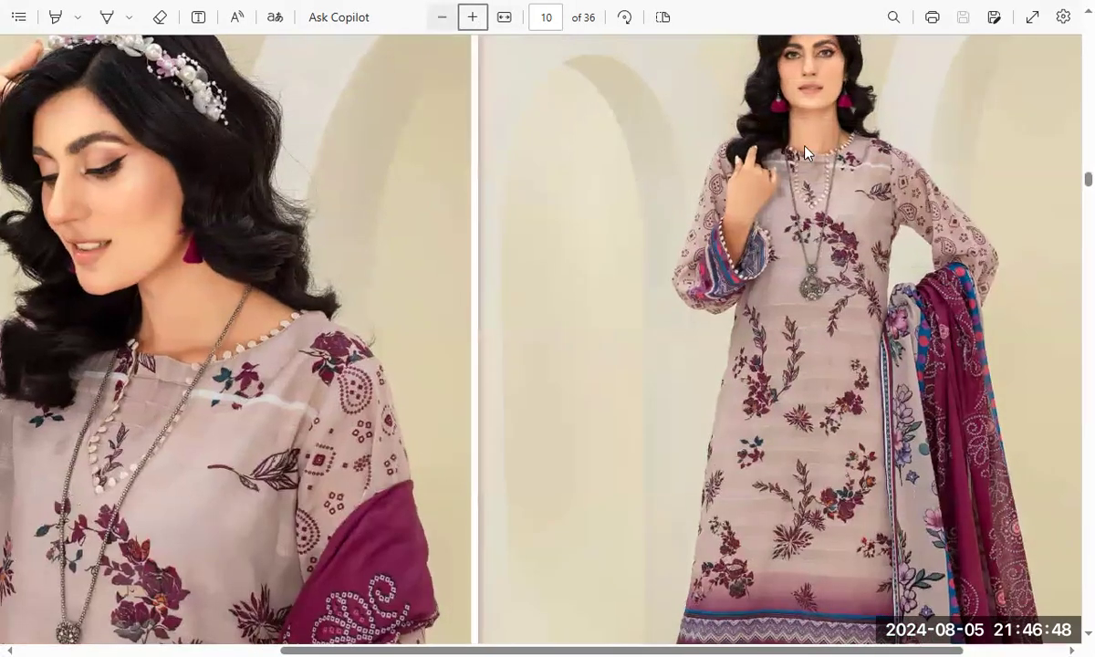
scroll(884, 410, "down", 1)
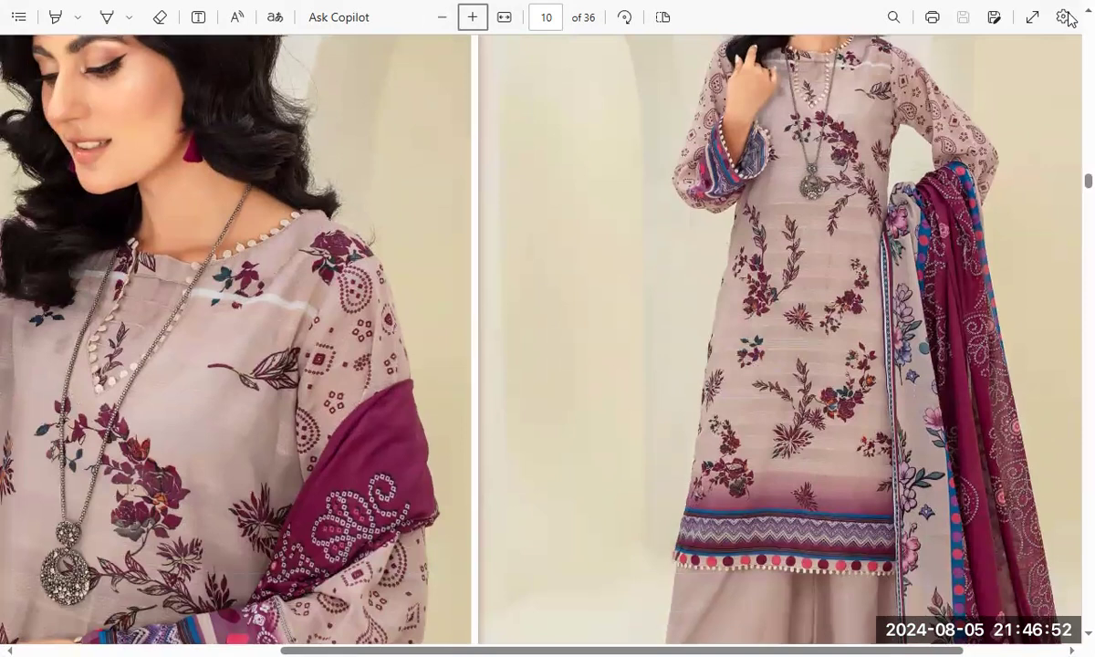
scroll(429, 557, "up", 1)
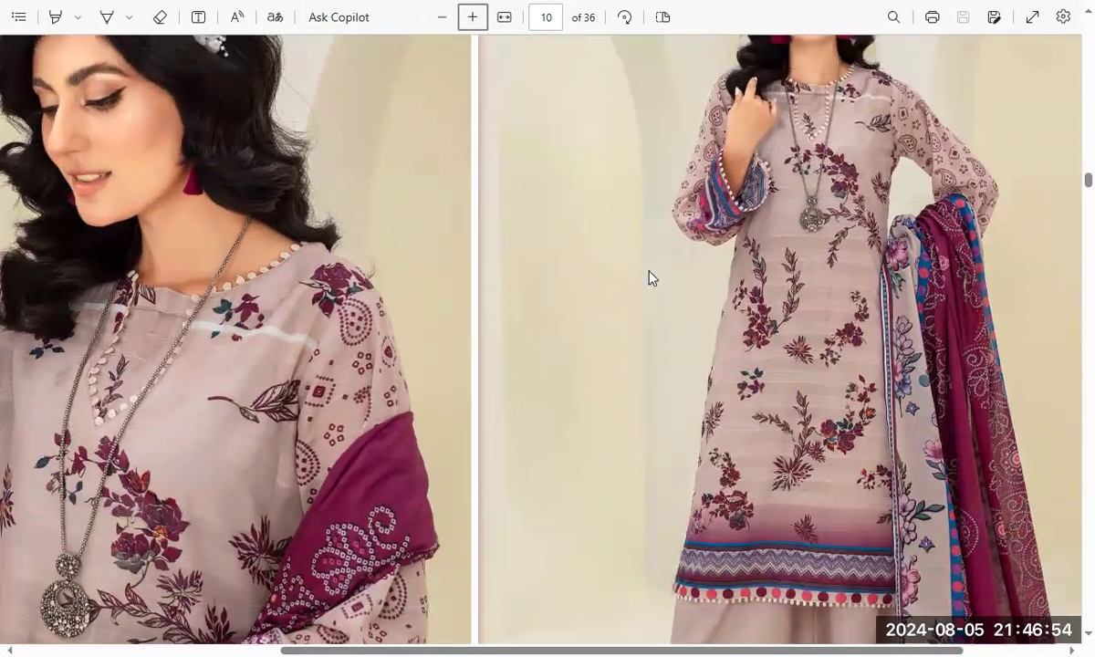
key("alt+Tab")
left_click(691, 296)
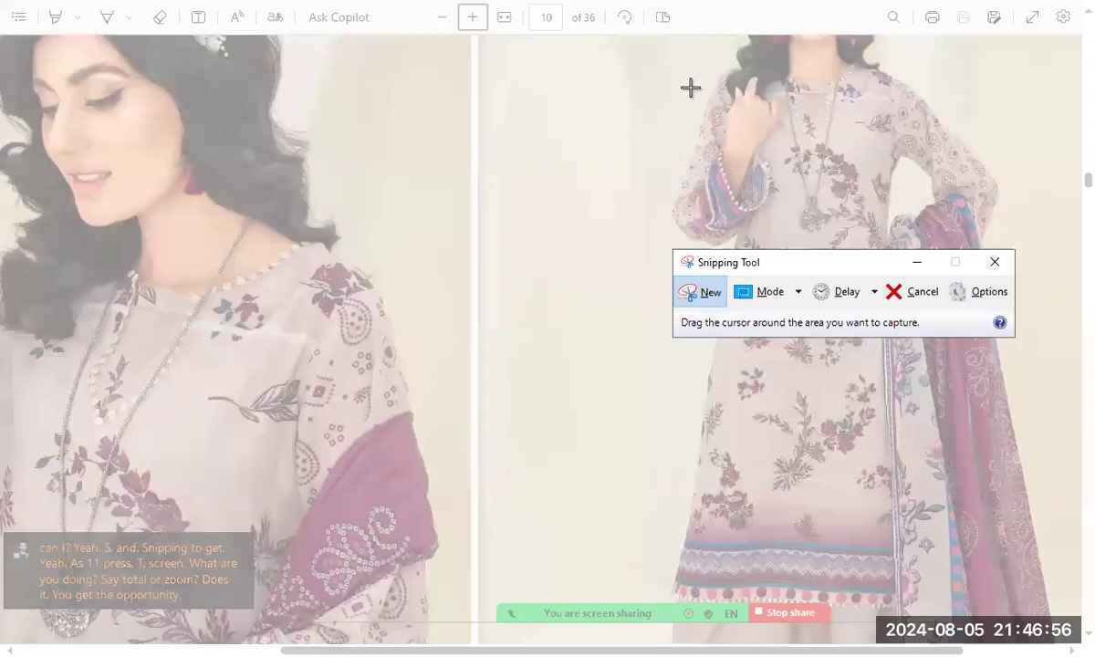
left_click_drag(696, 61, 917, 612)
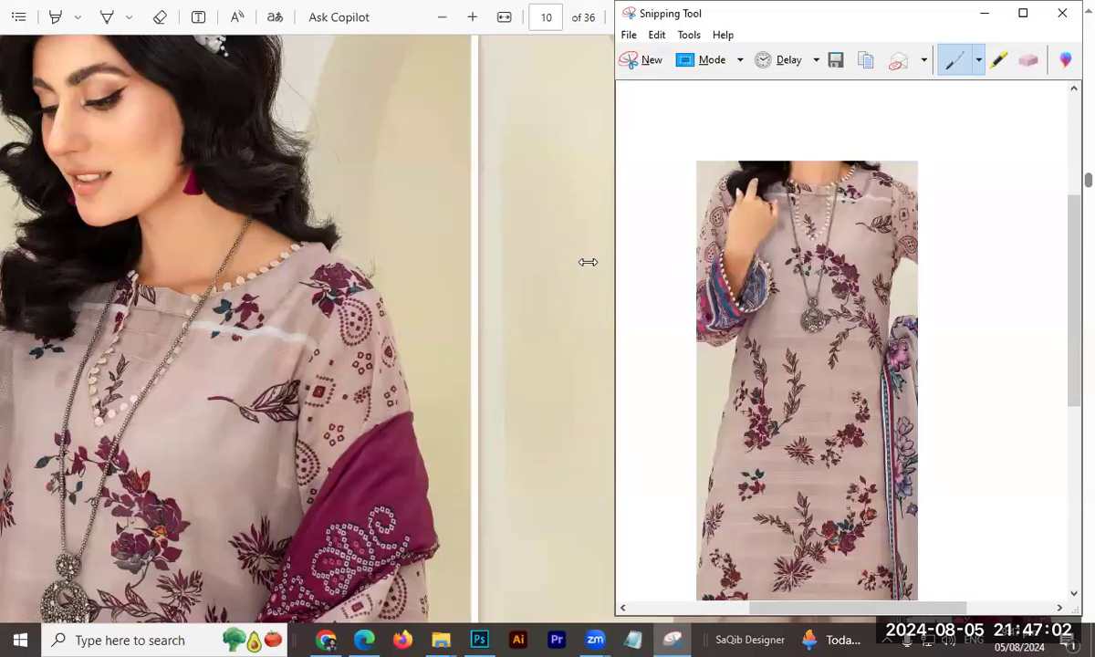
Exit full screen in Edge, then paste the snip into Untitled-1 in Photoshop, scaled to about 16 x 41 inches along the canvas's right edge.
left_click(540, 281)
key("F11")
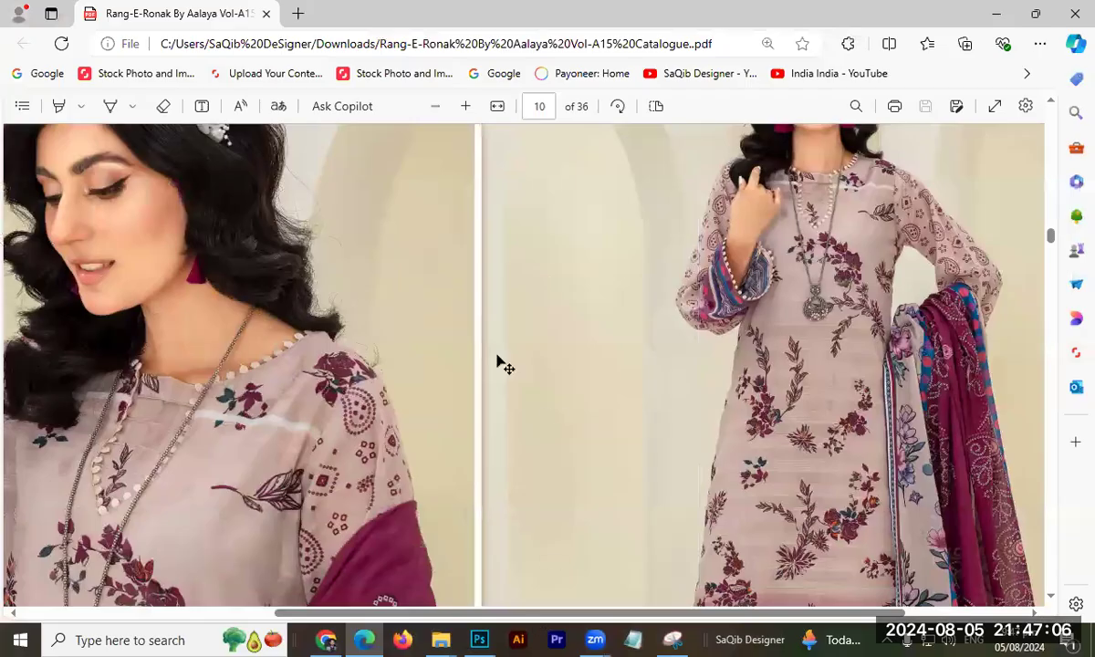
key("alt+Tab")
left_click_drag(581, 329, 664, 134)
key("Return")
left_click_drag(557, 361, 666, 360)
Start a Solid Color fill layer above the Background and sample its colour from the shirt's plain pink ground.
left_click(986, 228)
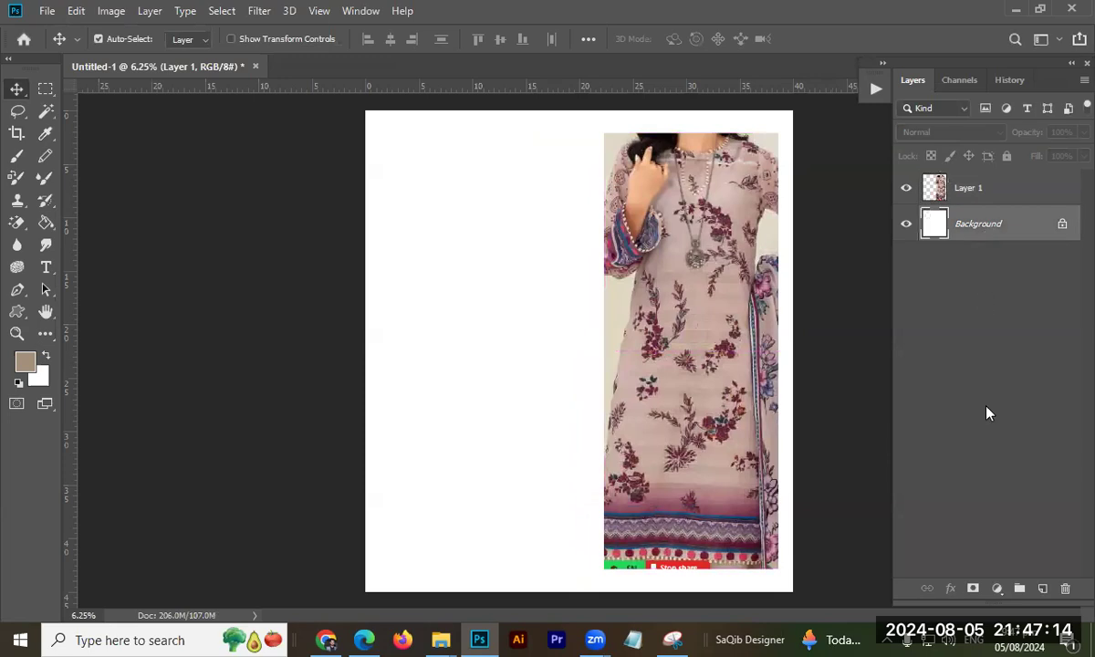
left_click(997, 588)
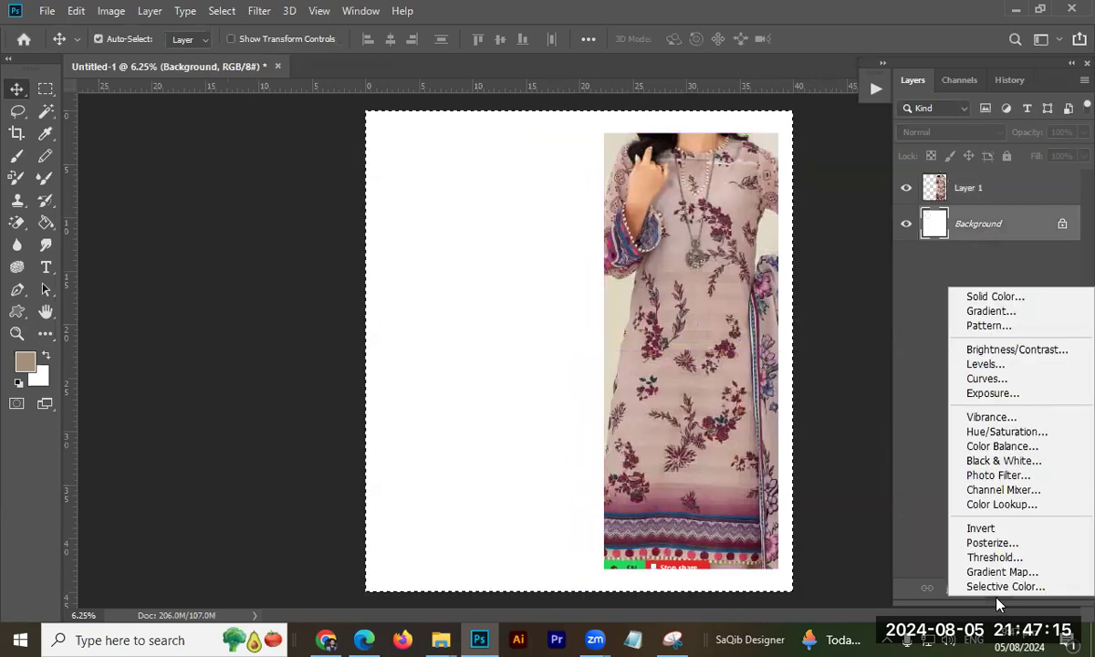
key("ctrl+a")
left_click(984, 298)
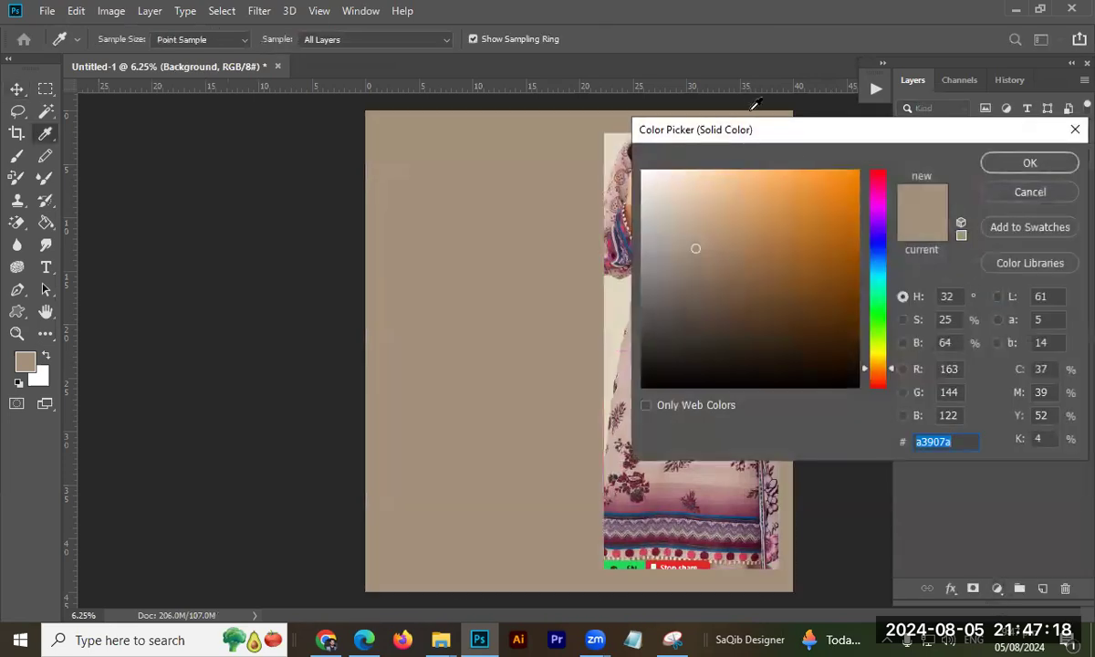
left_click_drag(752, 146, 891, 140)
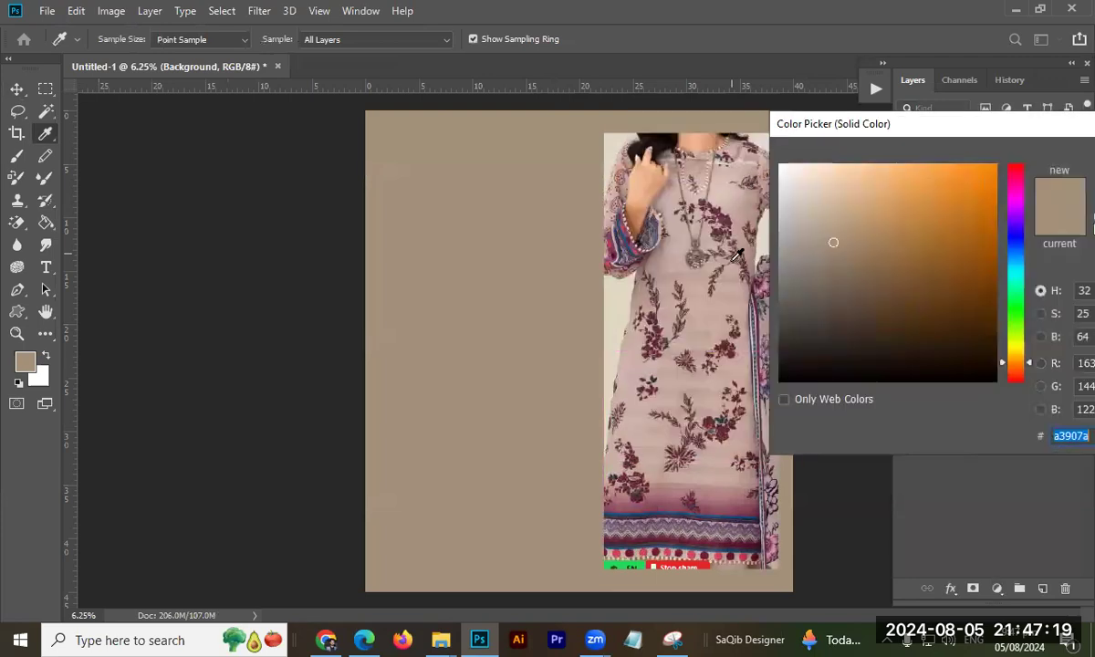
left_click(701, 320)
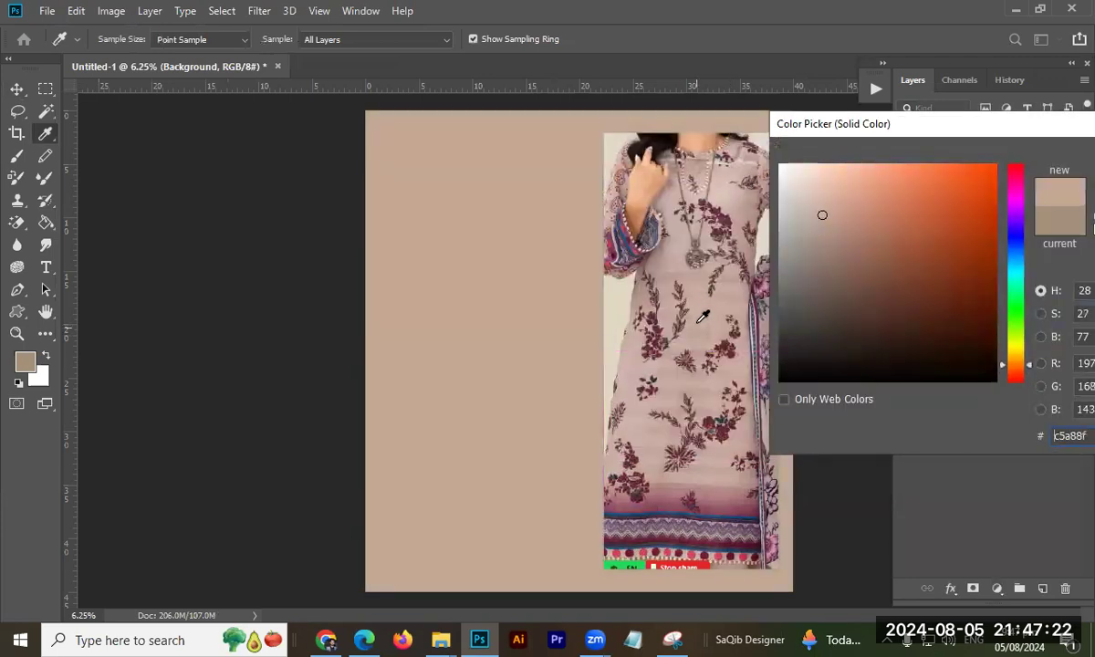
left_click(708, 320)
left_click(713, 311)
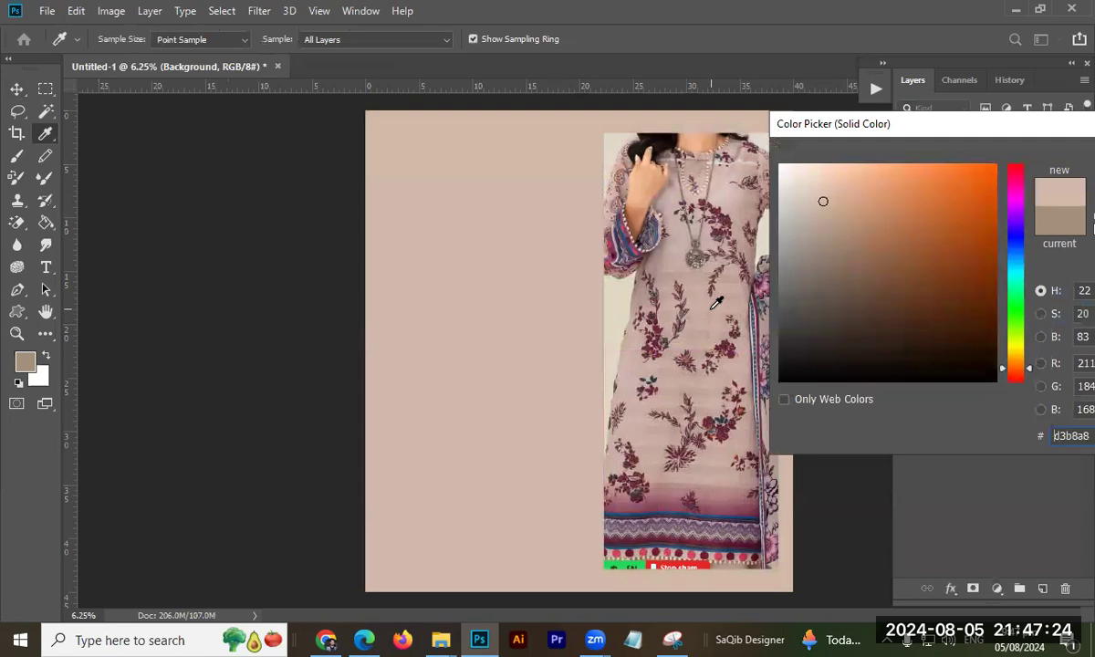
left_click(721, 301)
left_click(726, 298)
left_click(725, 181)
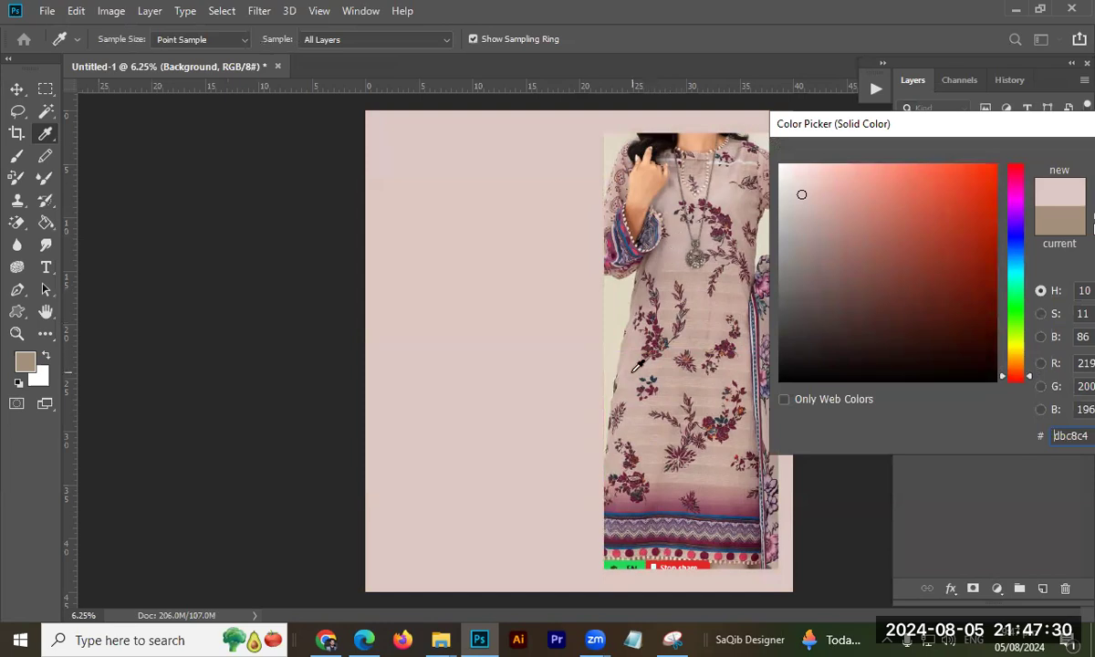
Refine the fill by resampling the shirt's ground and lightening it to d2bab0, then apply the colour.
left_click(815, 192)
left_click(700, 377)
left_click_drag(824, 215, 820, 194)
left_click(665, 372)
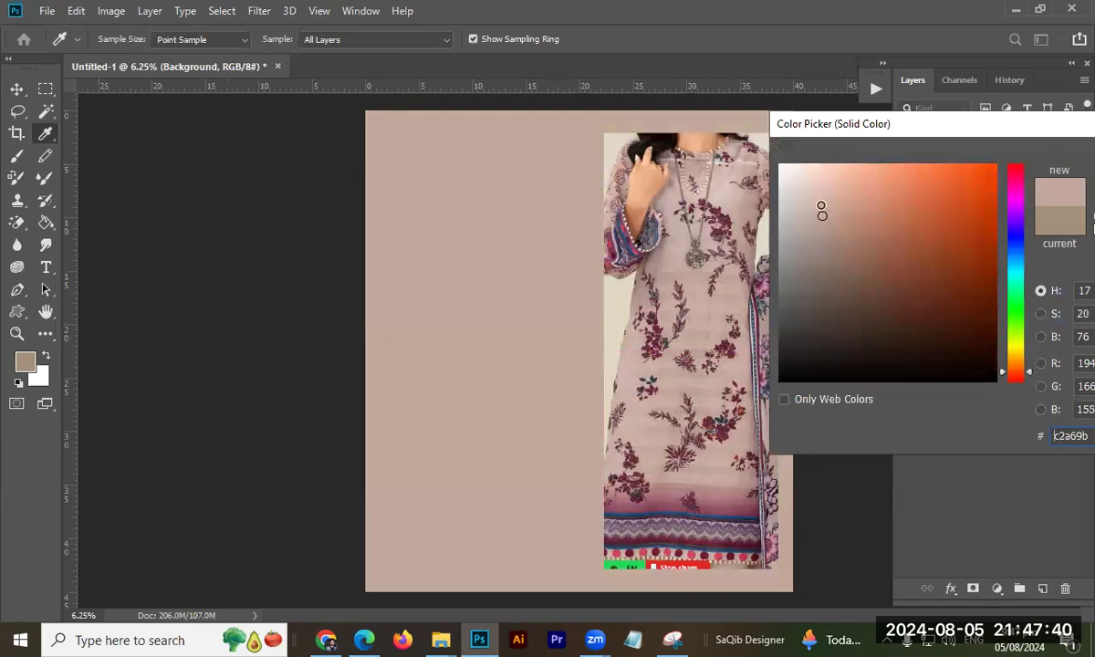
left_click(814, 202)
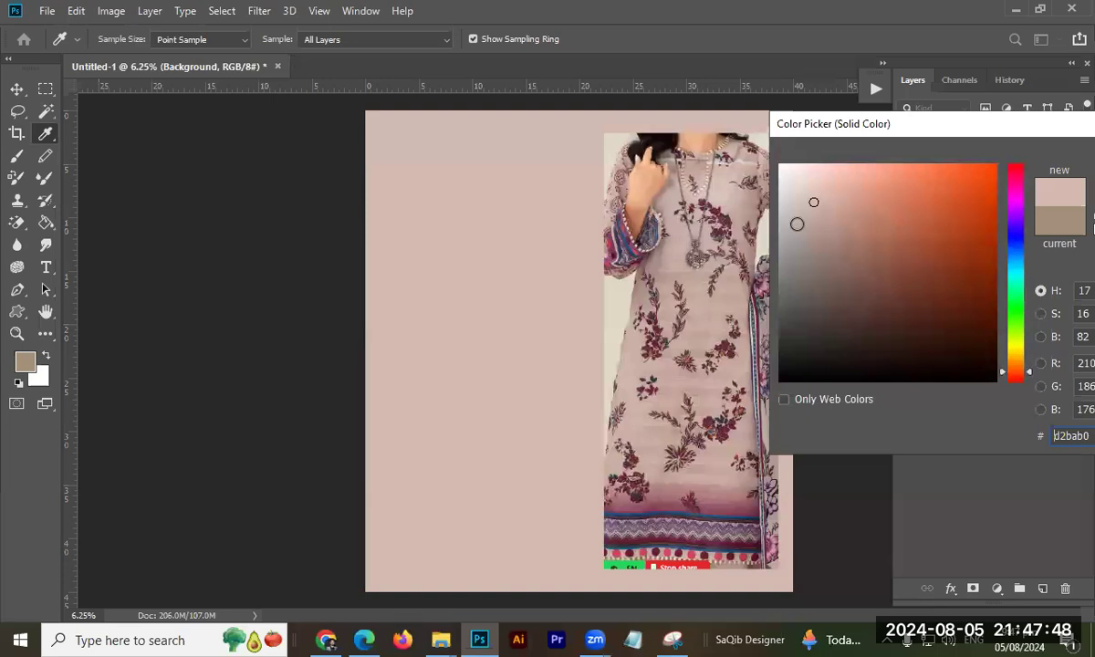
key("Return")
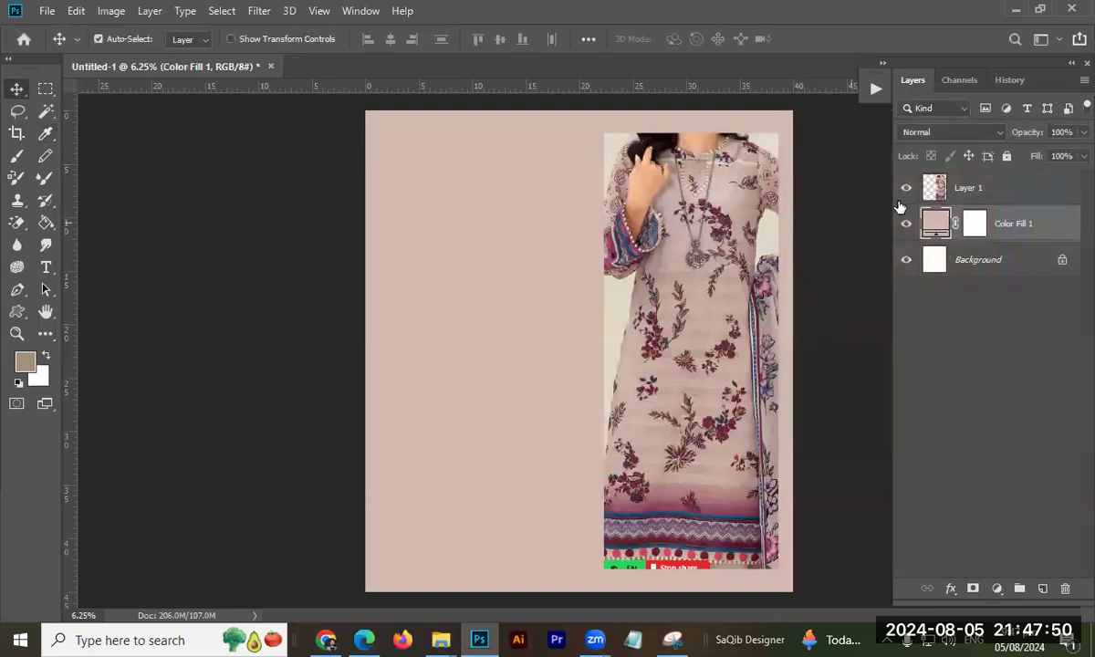
Sample the hem border's maroon, add a layer above the reference, and select the canvas's full-width lower part, about 26 inches high.
left_click(996, 188)
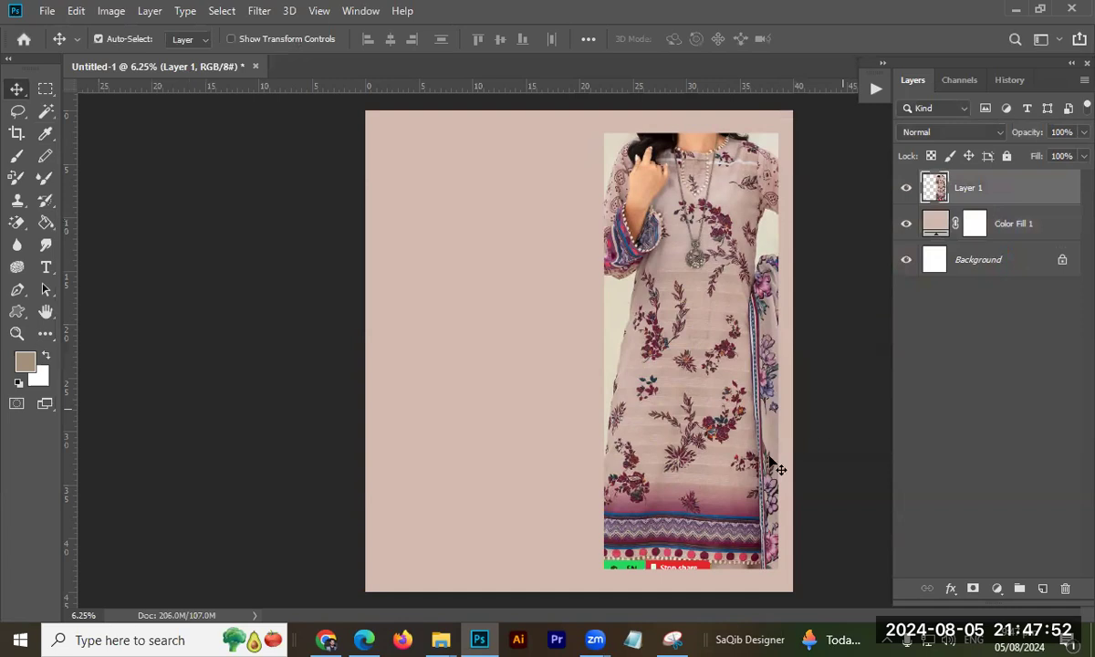
key("i")
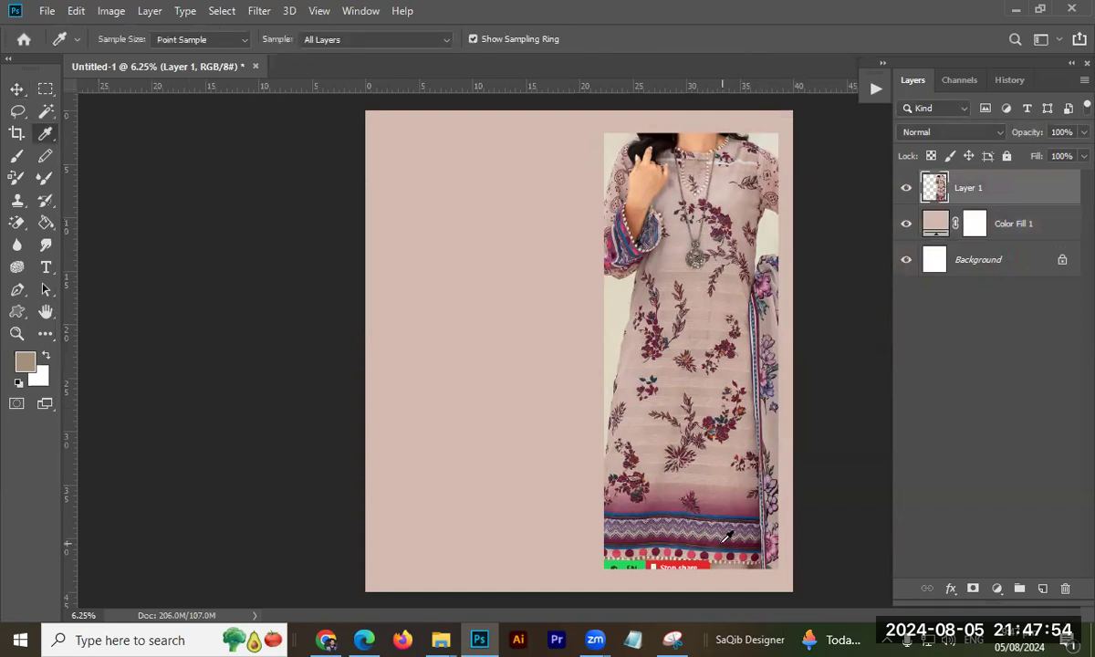
left_click(726, 539)
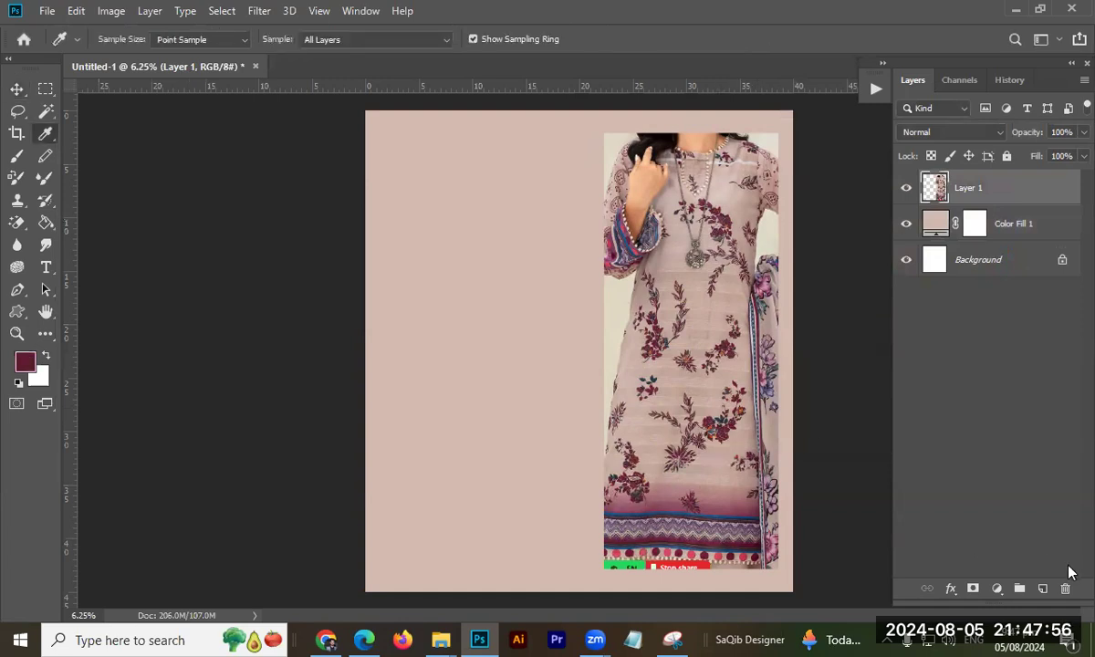
left_click(1043, 589)
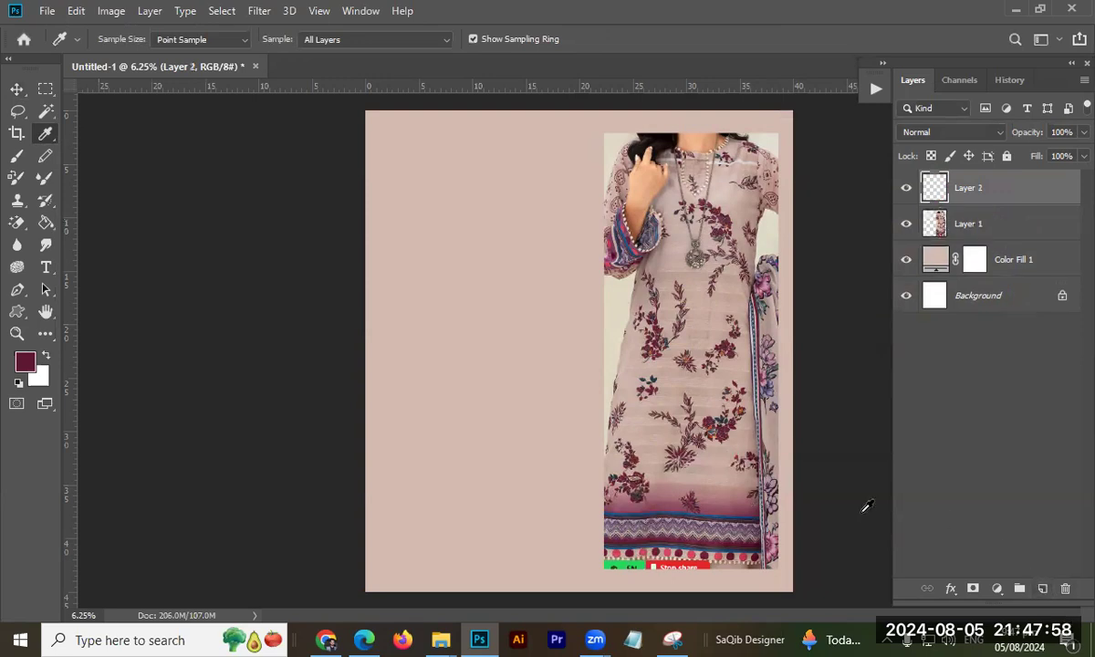
key("m")
mouse_move(794, 593)
left_mouse_down()
mouse_move(744, 538)
mouse_move(398, 355)
mouse_move(342, 297)
mouse_move(365, 317)
left_mouse_up()
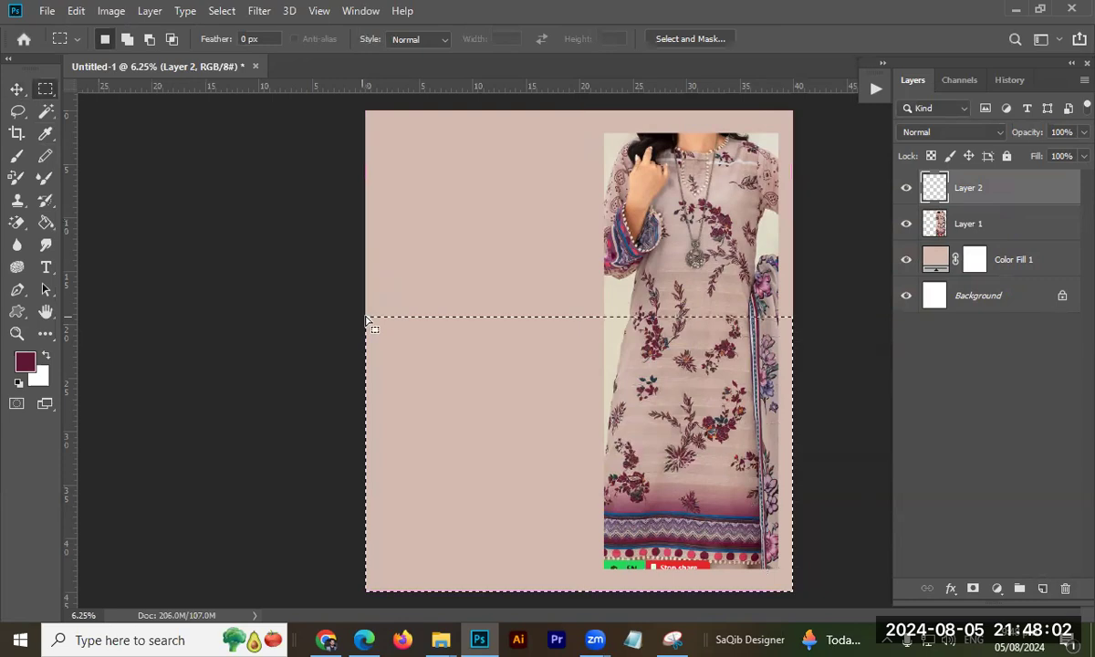
Fill the selection with a linear maroon-to-transparent gradient fading upward from the canvas's bottom edge, and clear the selection.
key("g")
key("shift+g")
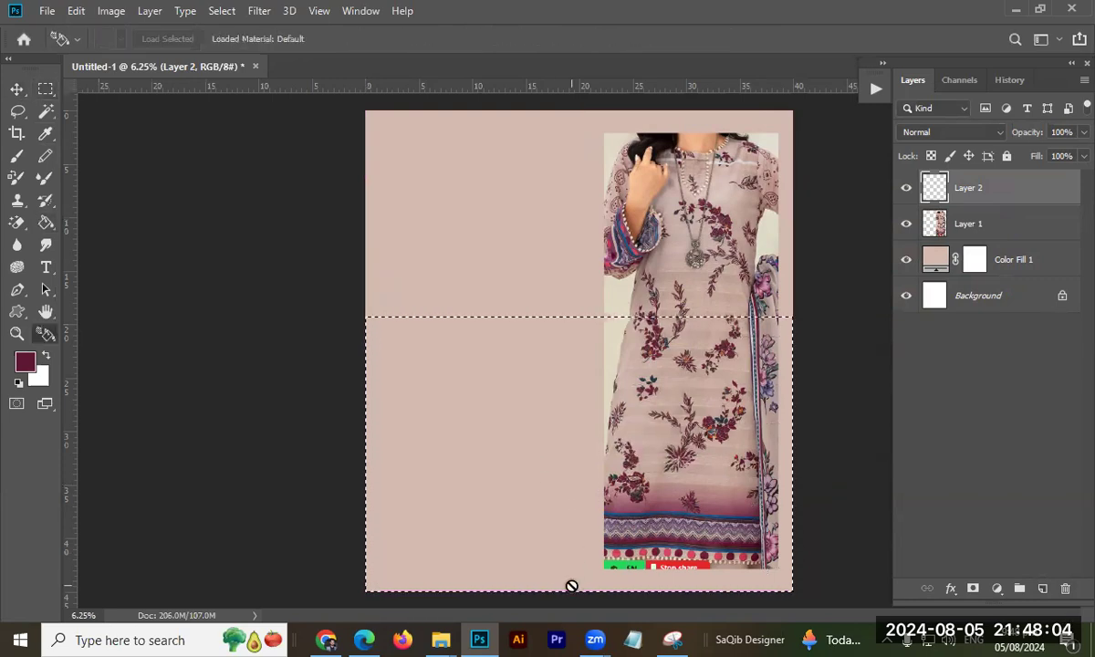
key("shift+g")
left_click_drag(572, 582, 582, 365)
key("ctrl+d")
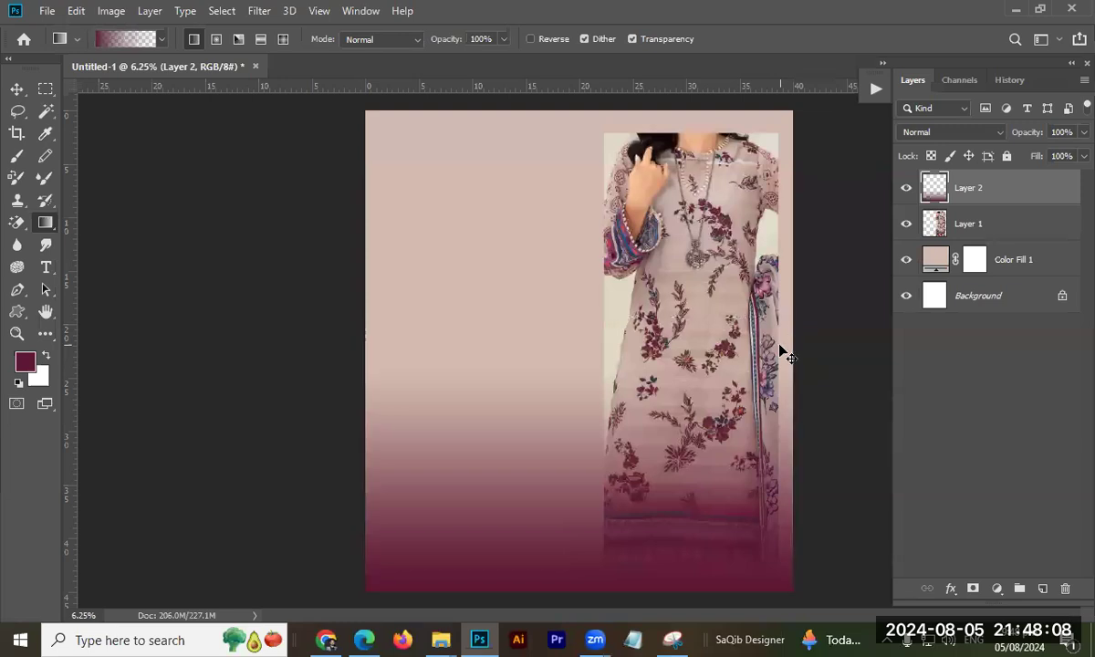
Shorten the maroon gradient from above to about 17 inches tall and place its layer beneath the shirt reference layer.
key("ctrl+t")
left_click_drag(577, 365, 582, 412)
key("Return")
key("g")
left_click_drag(949, 190, 993, 235)
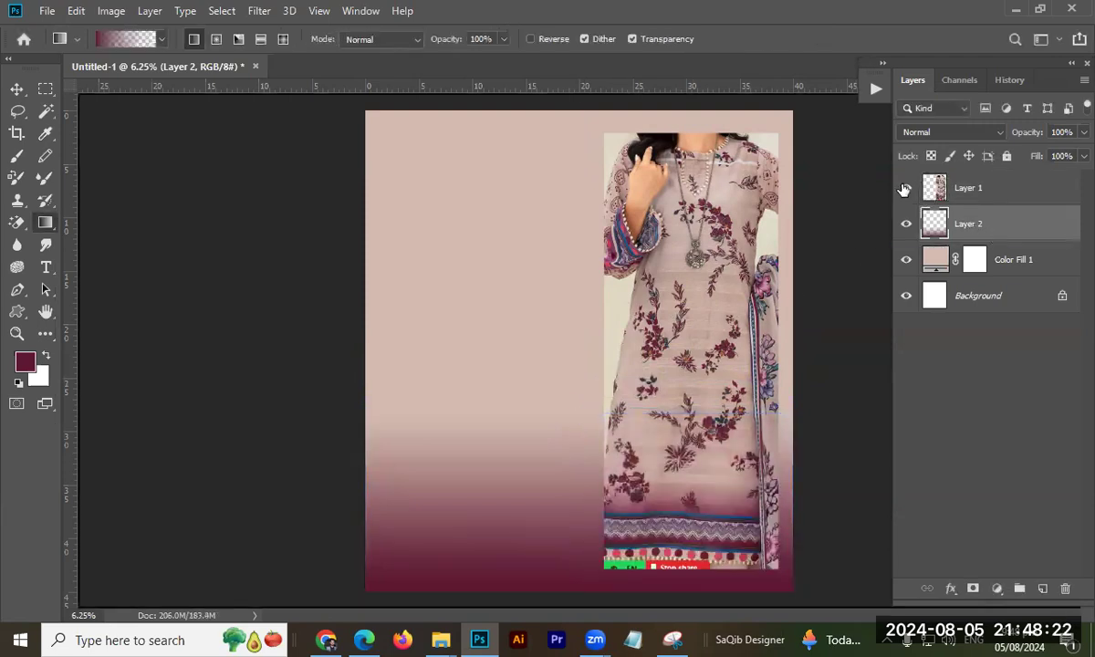
Examine the shirt's floral motifs up close, and look through Downloads and New Volume (D:) in File Explorer.
left_click_drag(695, 405, 627, 381)
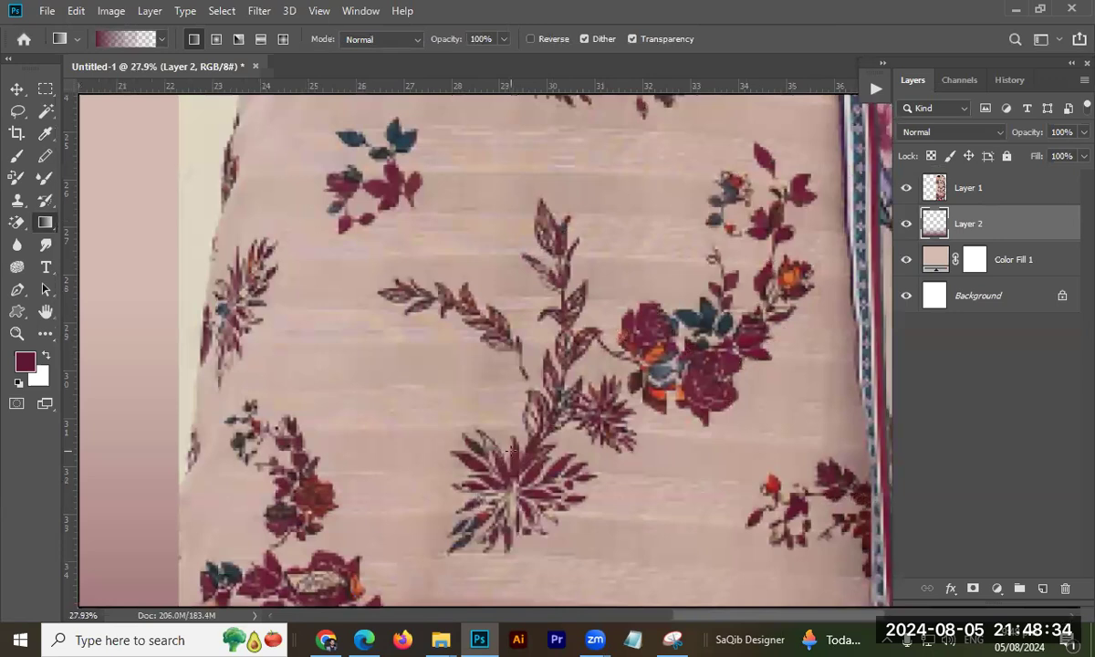
key("v")
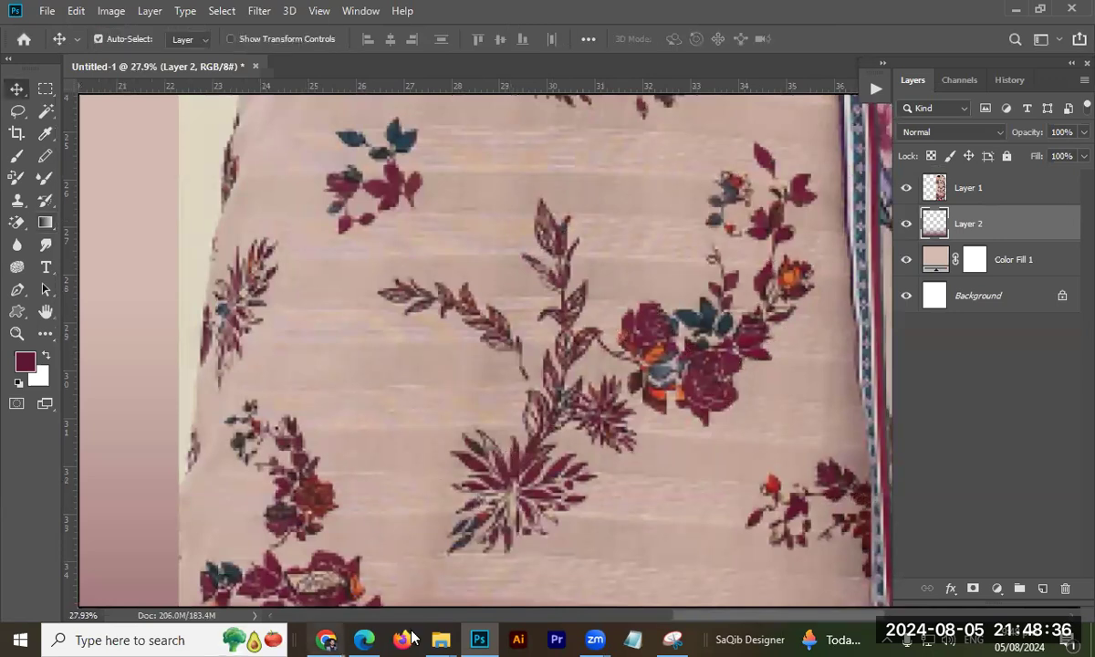
mouse_move(440, 640)
left_click(473, 538)
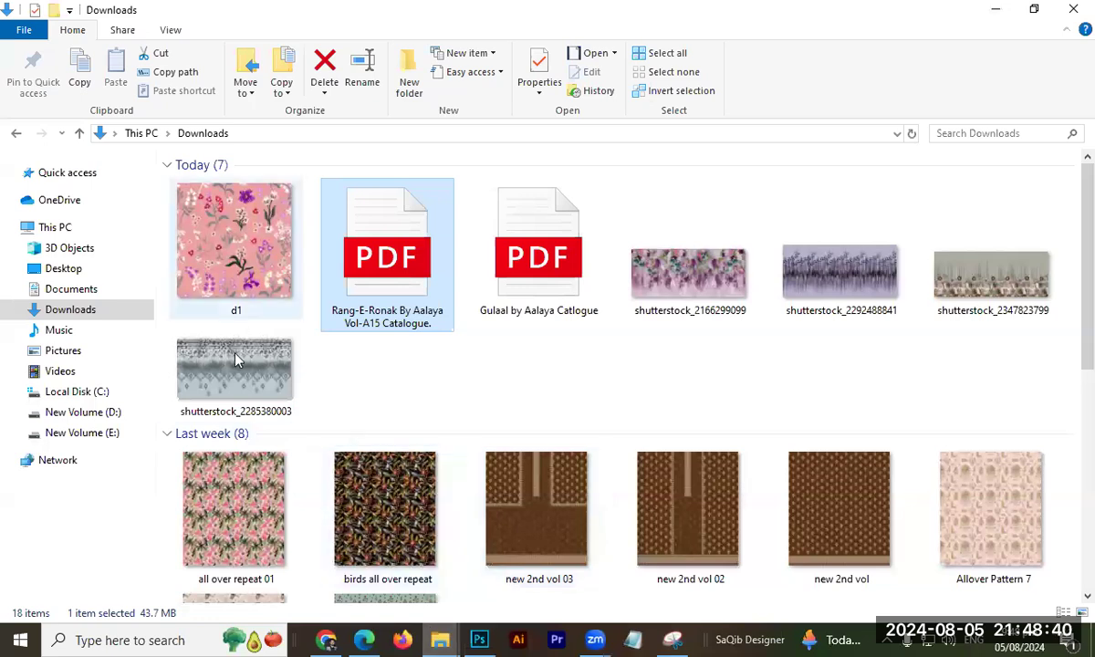
left_click(71, 413)
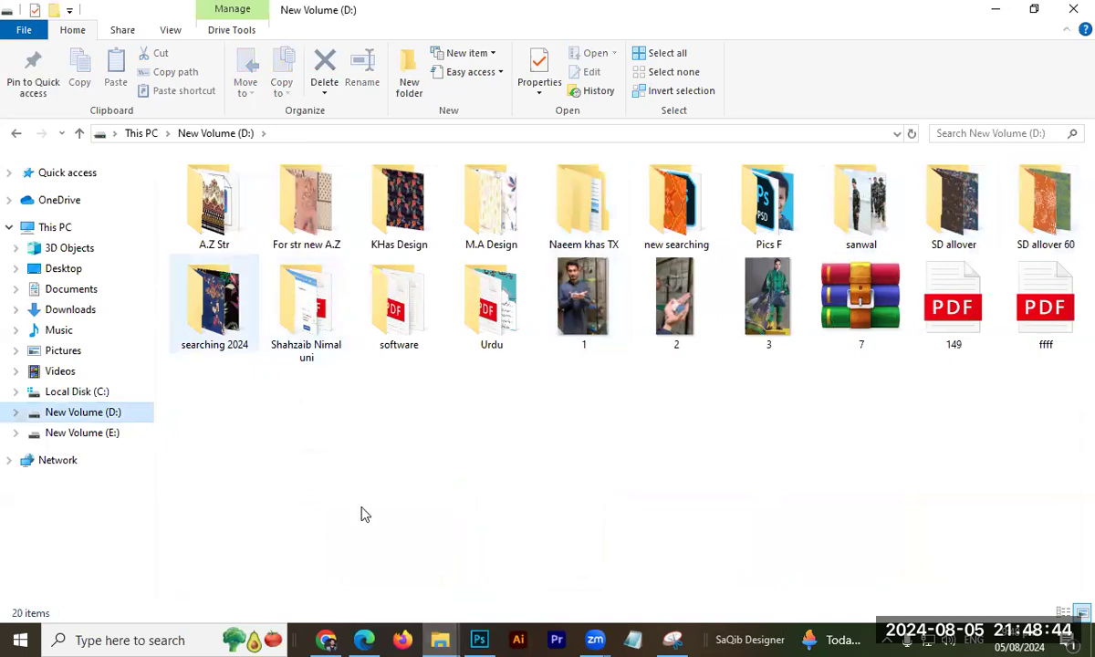
Switch to Chrome, open Pinterest in a new tab, and search for "boti flowers".
left_click(326, 640)
left_click(552, 17)
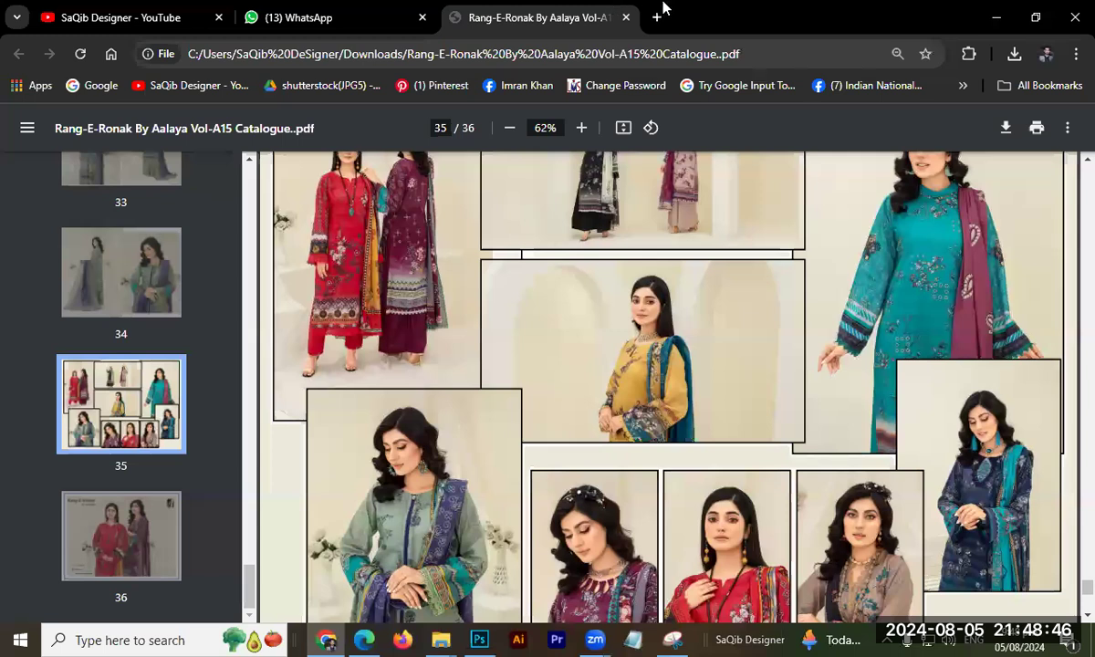
left_click(657, 16)
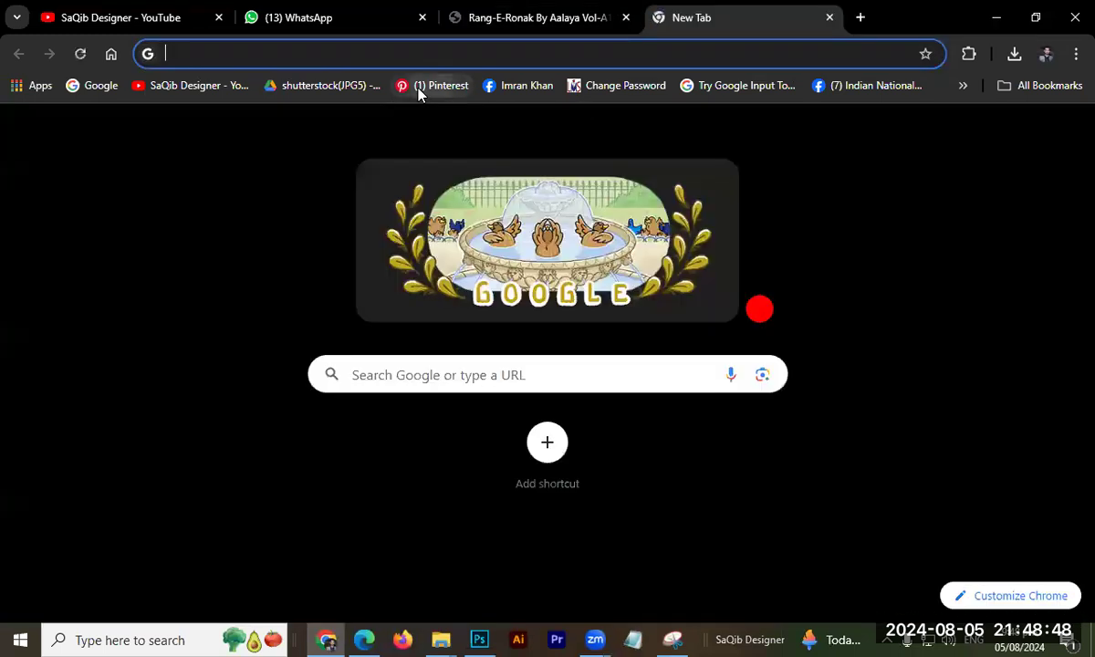
left_click(418, 91)
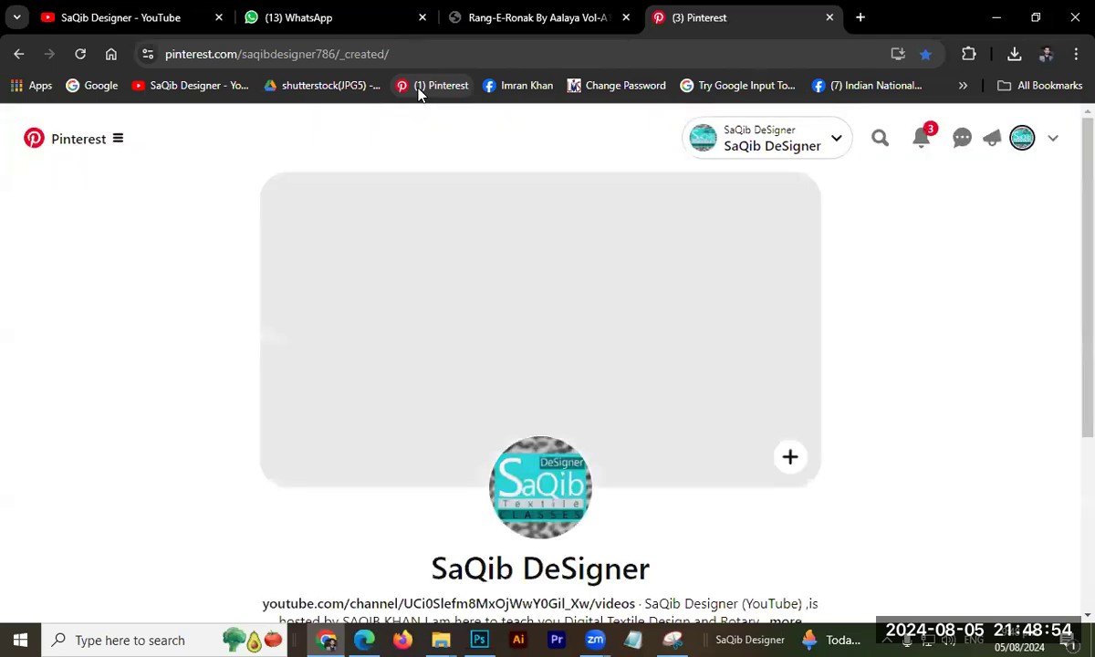
left_click(878, 139)
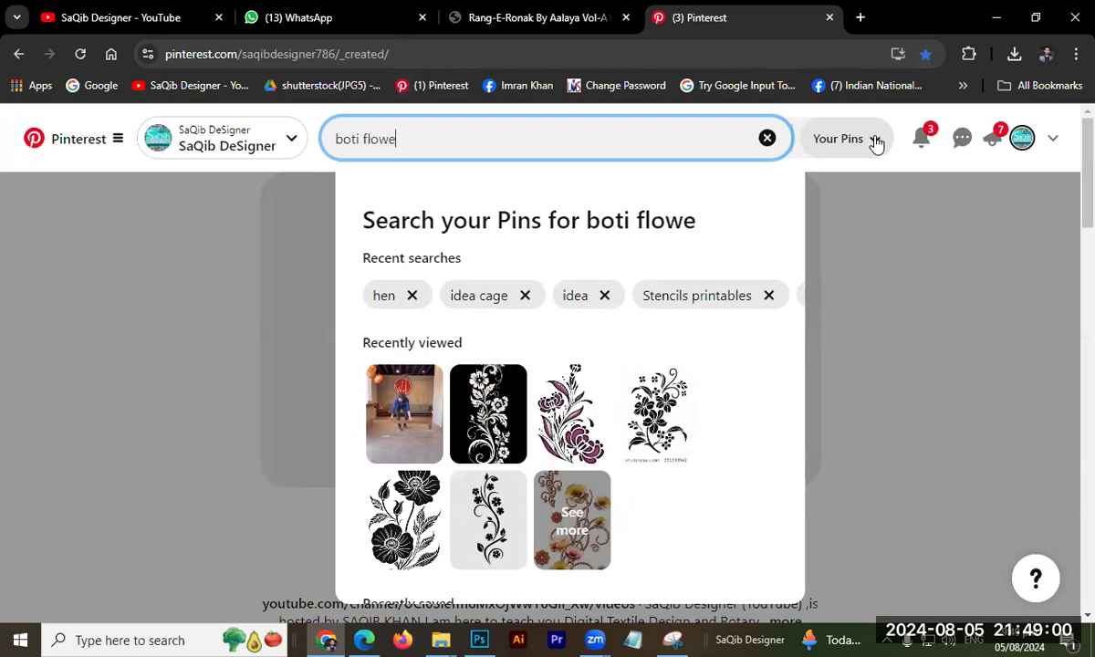
key("Return")
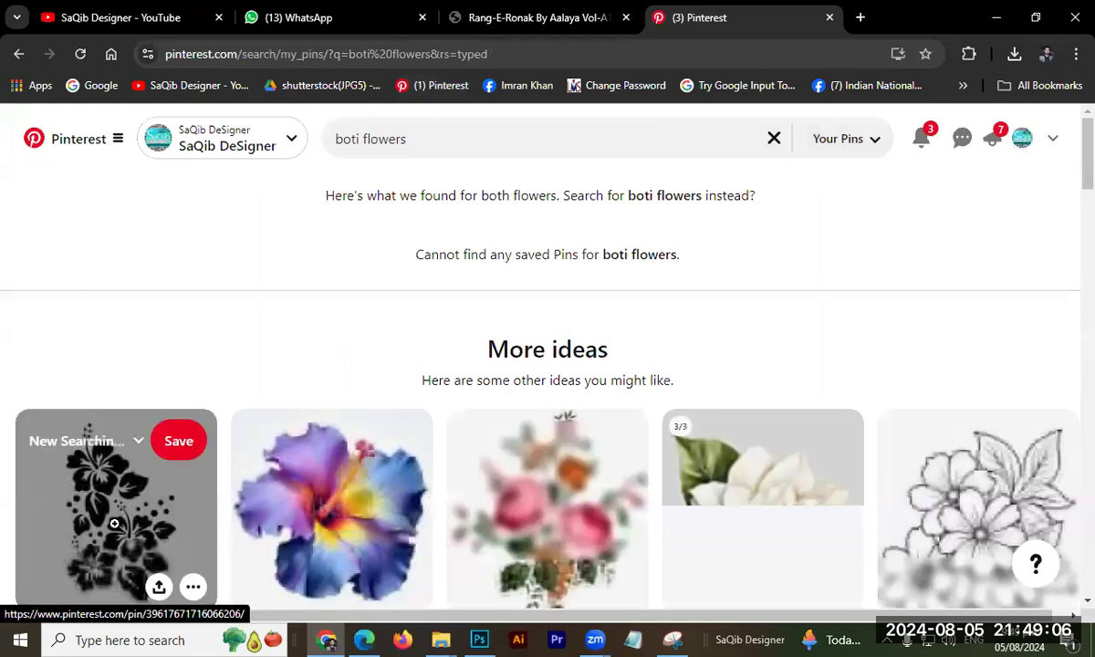
Browse the search results and open the black hibiscus silhouette and the black corner flower stencil in separate tabs.
middle_click(118, 530)
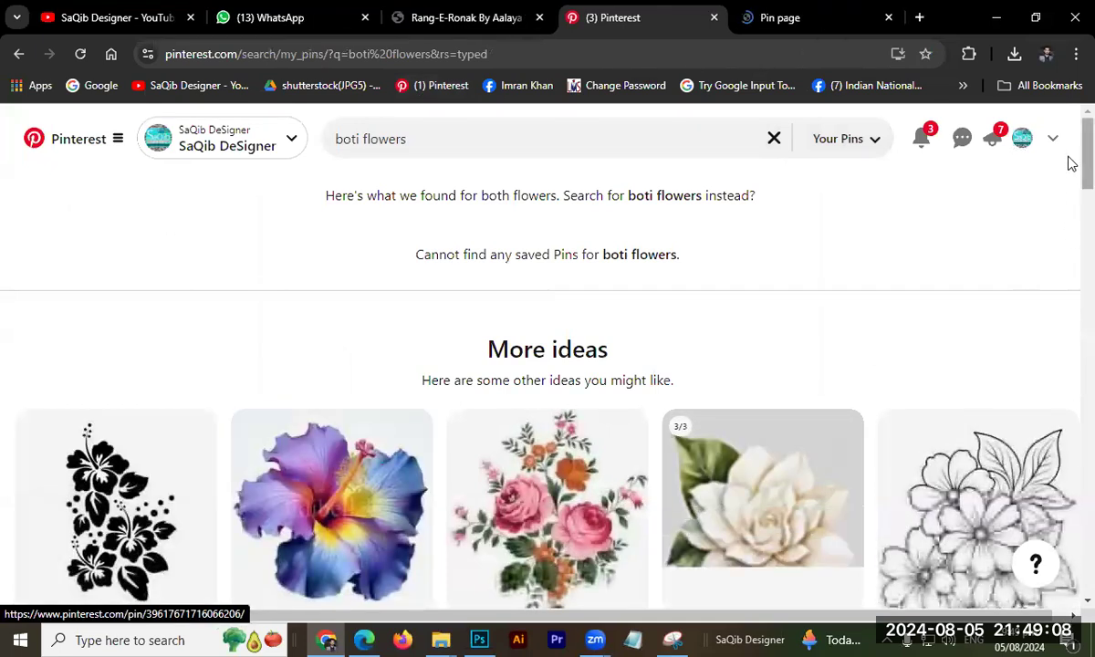
scroll(1071, 163, "down", 10)
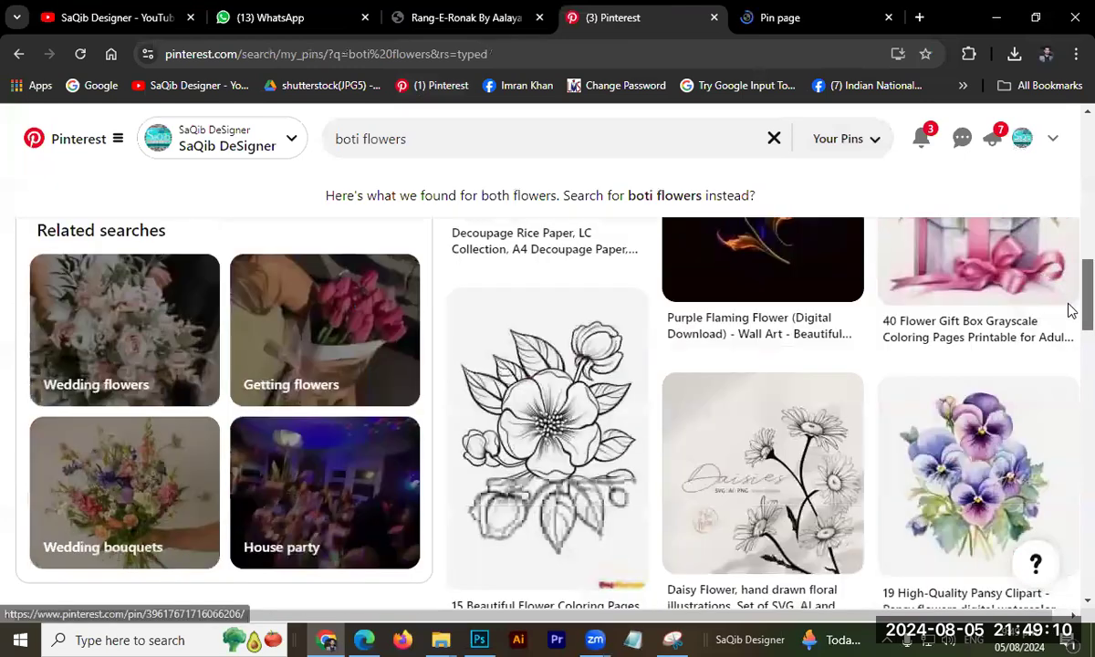
left_click_drag(1071, 311, 1072, 467)
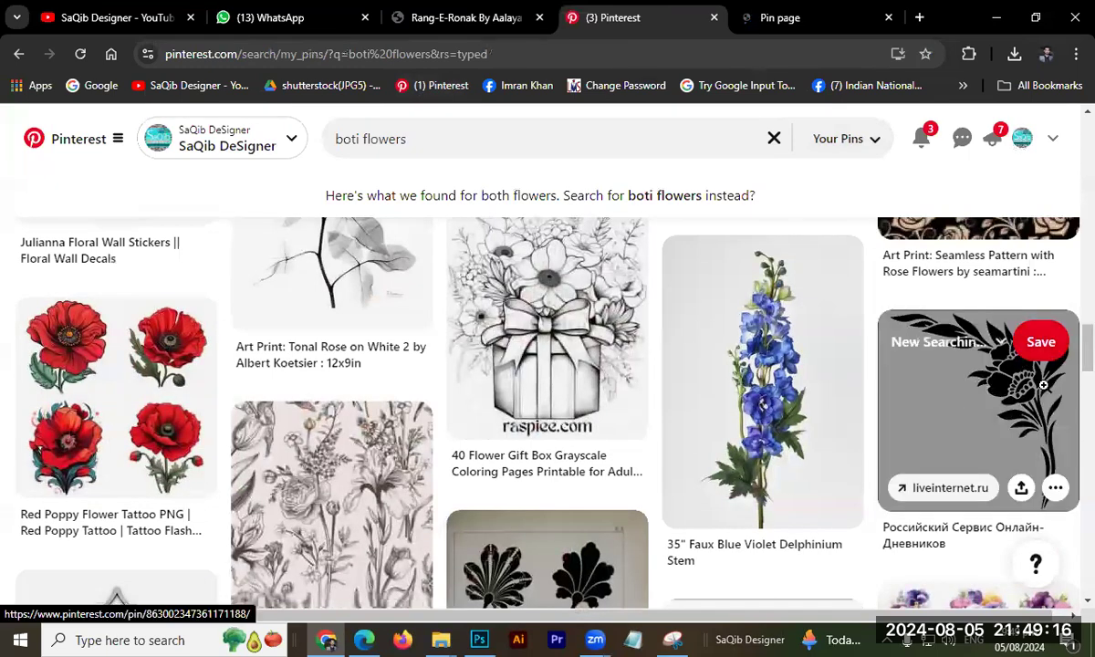
middle_click(1071, 374)
scroll(1071, 391, "down", 4)
left_click_drag(1070, 391, 1068, 548)
From the hibiscus pin's related ideas, open the "Flower silhouette" search.
left_click(675, 17)
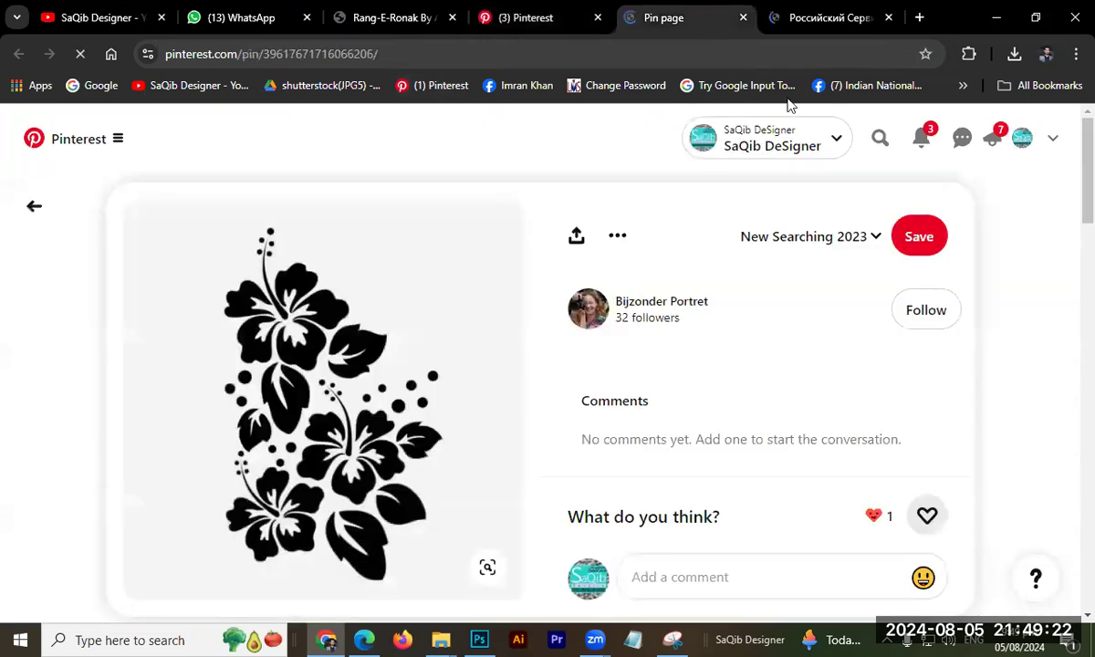
left_click_drag(1070, 170, 1073, 419)
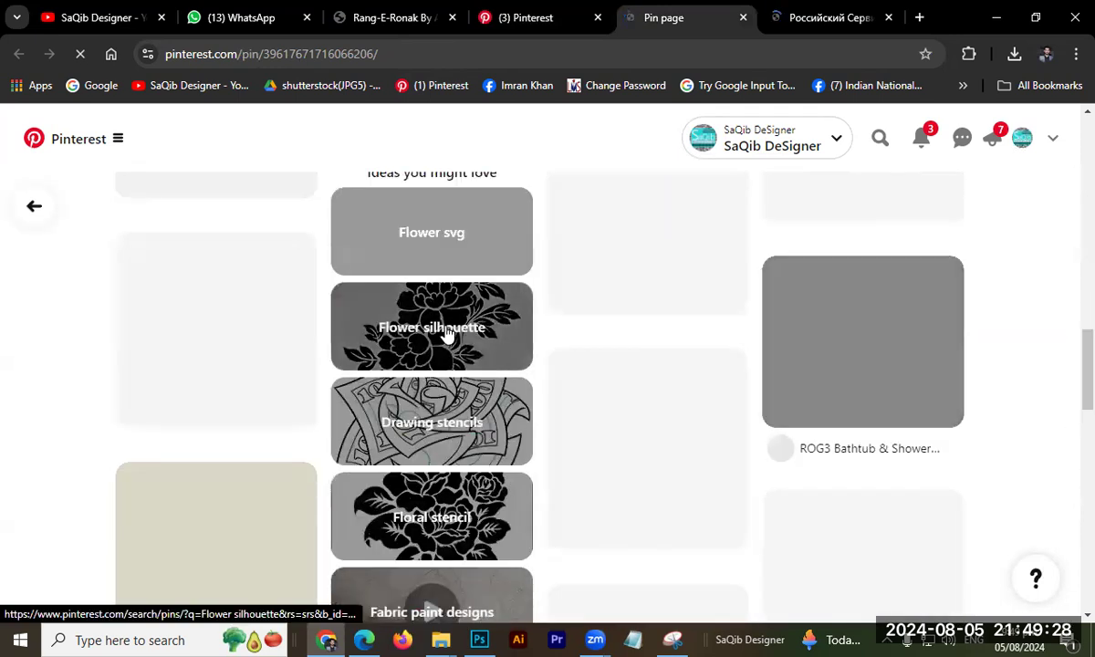
left_click(383, 327)
Browse the corner flower pin's related designs and open the black silhouette spray with large blossoms in a new tab.
left_click(790, 7)
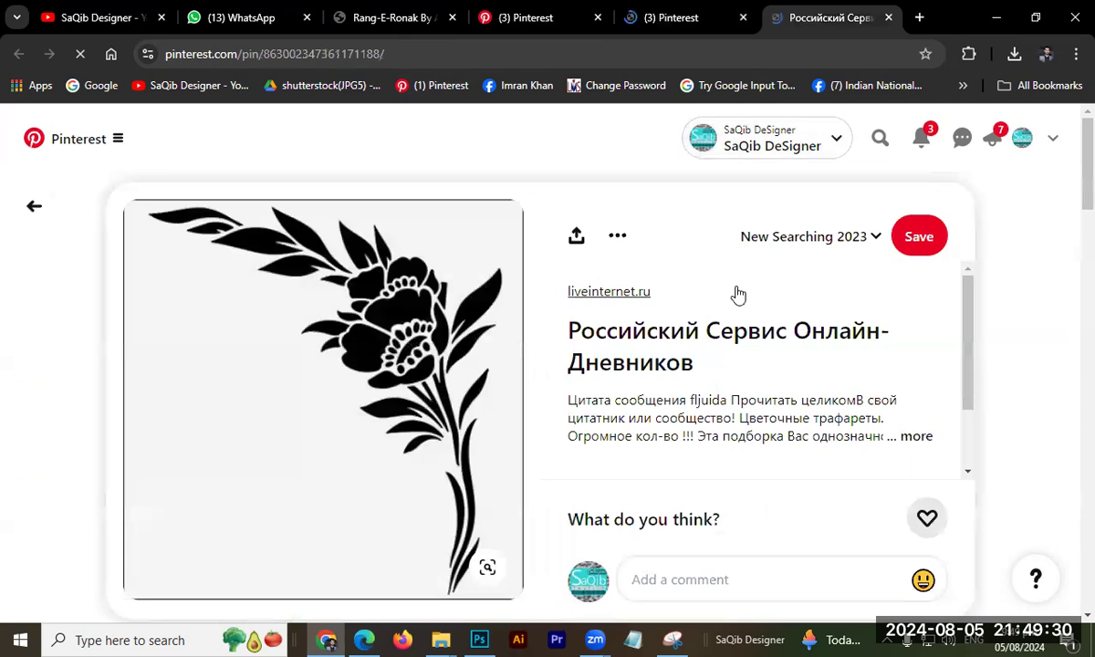
left_click_drag(1068, 171, 1068, 264)
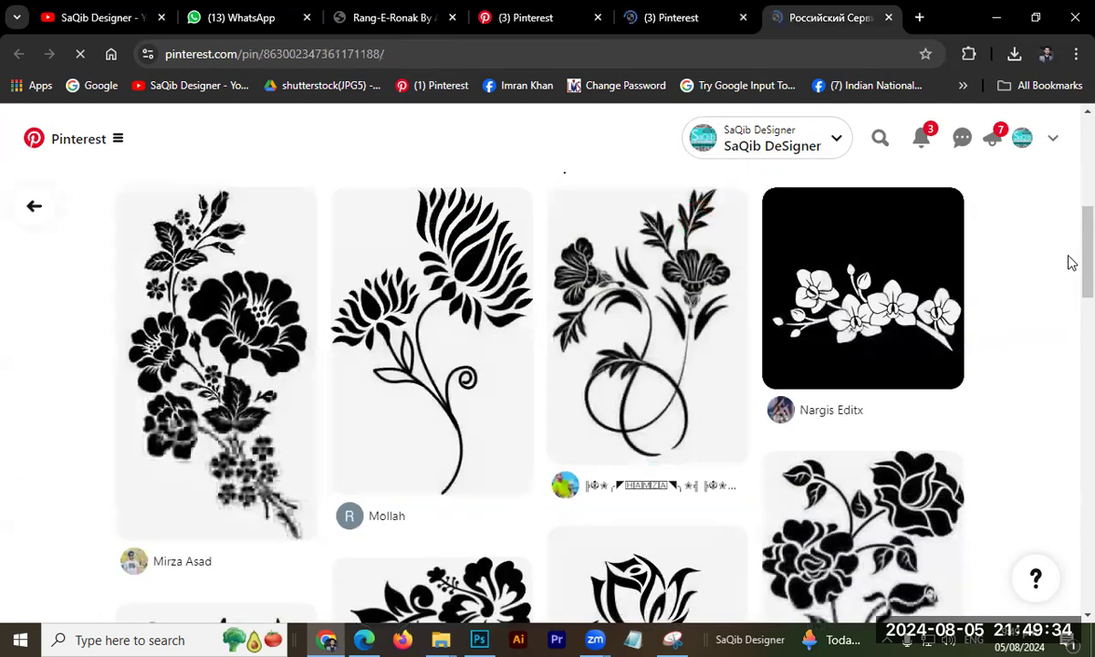
middle_click(185, 354)
left_click_drag(1068, 227, 1071, 332)
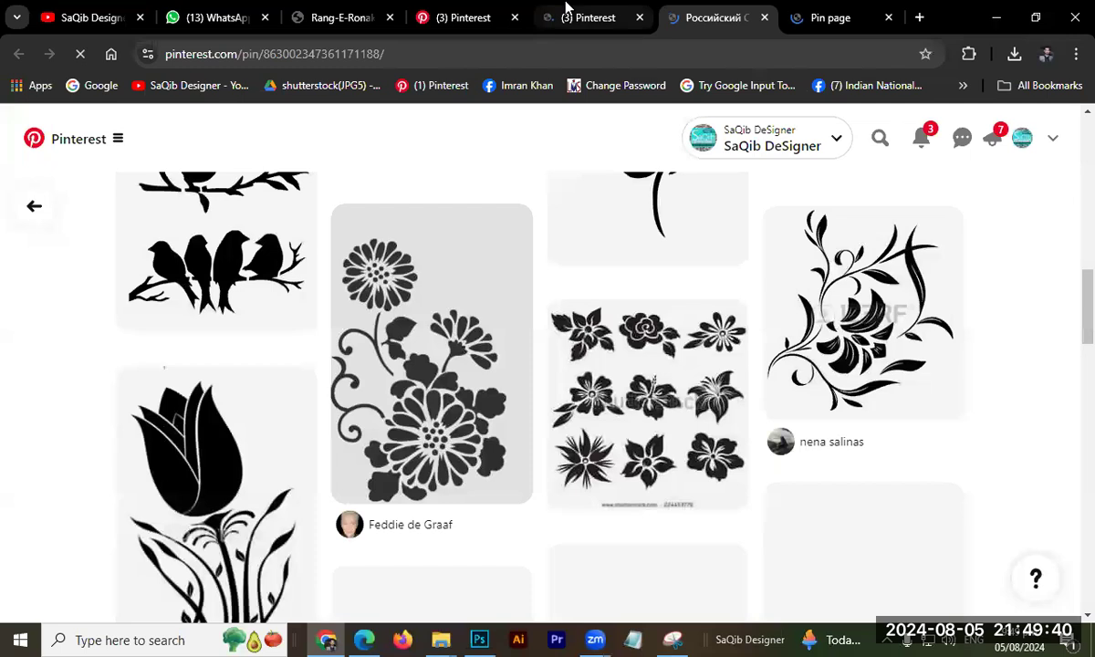
Browse the "Flower silhouette" search results and open the black and white stencil pin with two large blossoms.
left_click(566, 14)
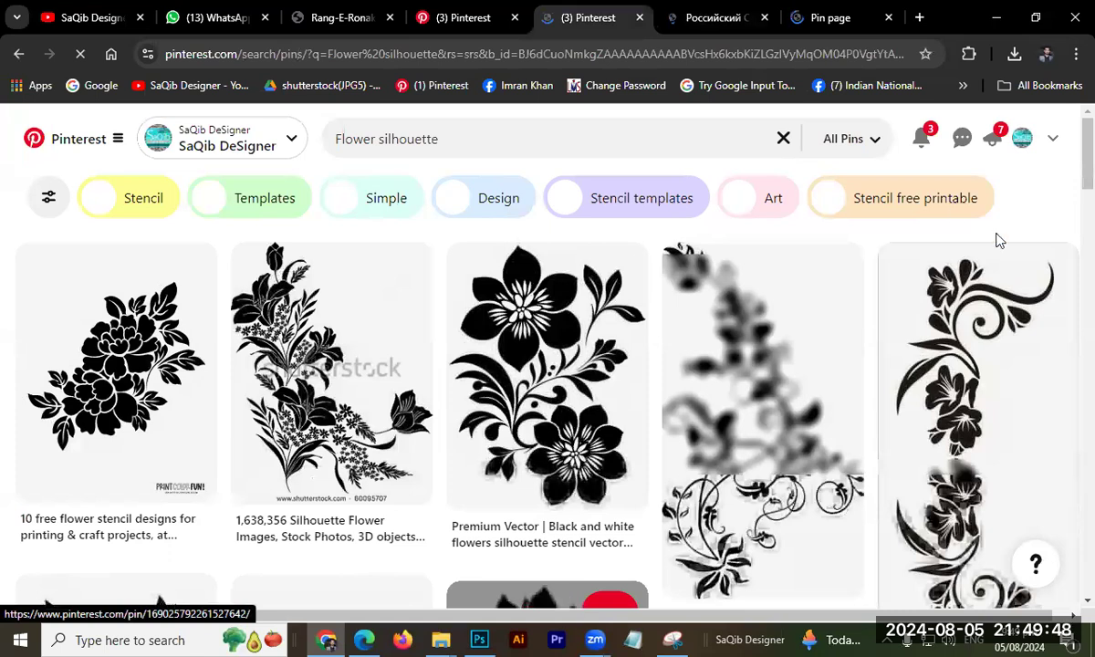
scroll(1071, 180, "down", 3)
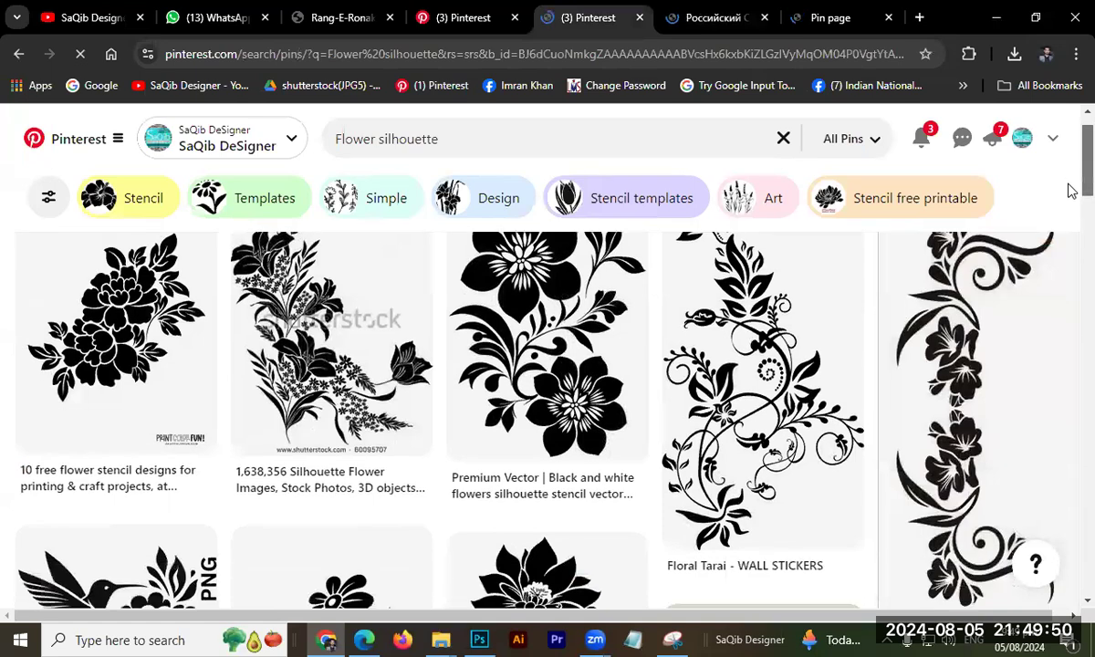
scroll(1071, 256, "down", 3)
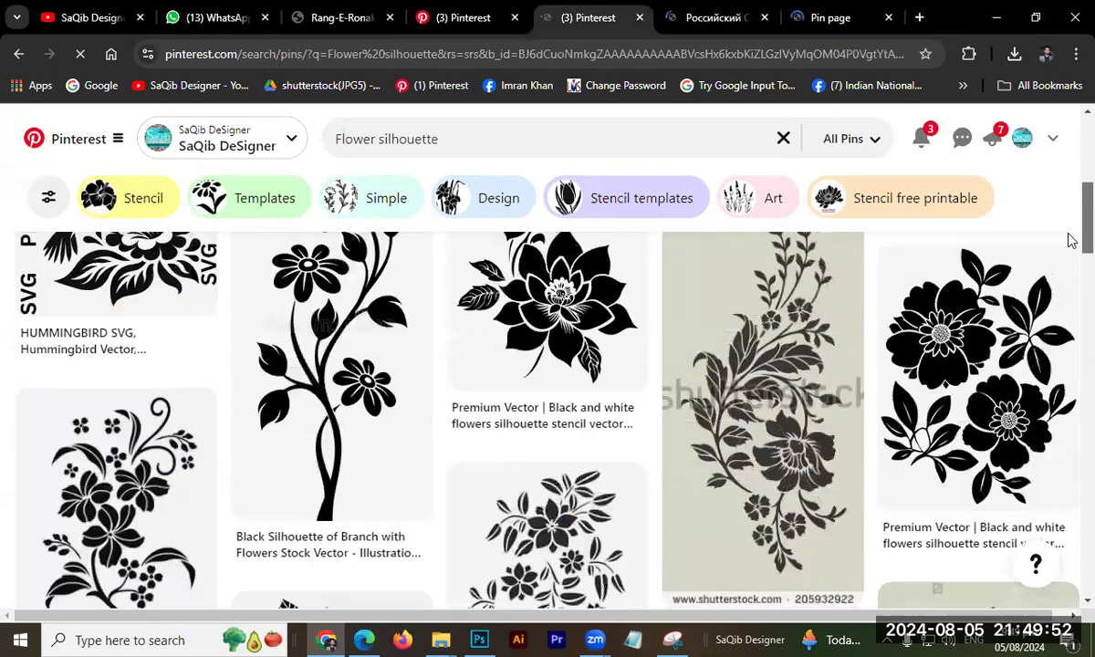
scroll(1070, 257, "down", 3)
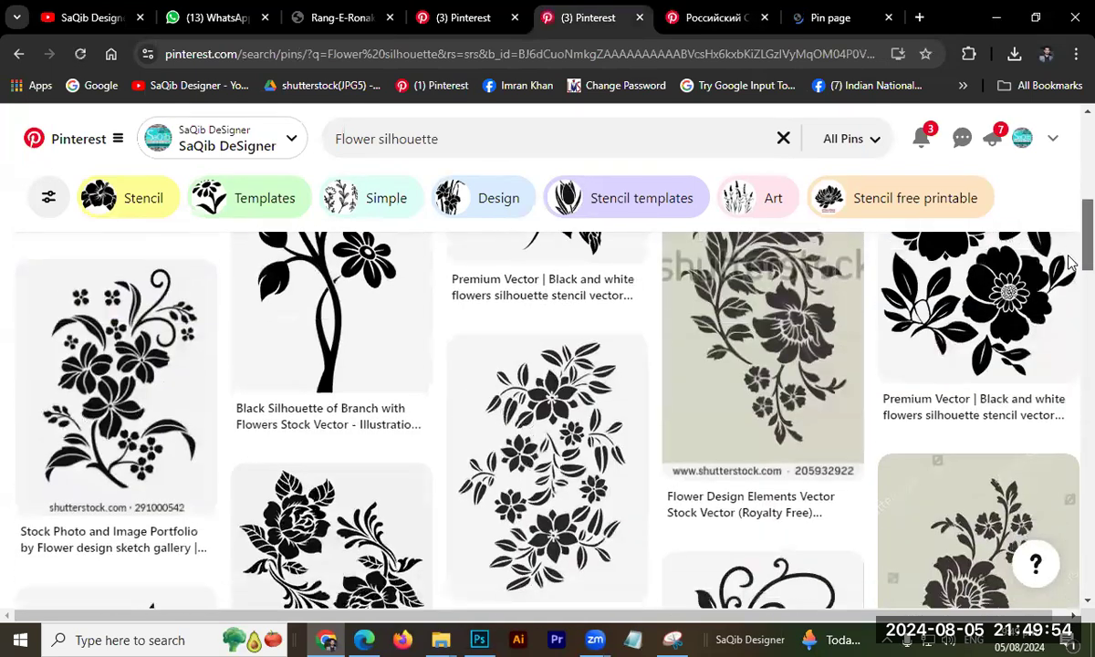
scroll(1071, 296, "down", 3)
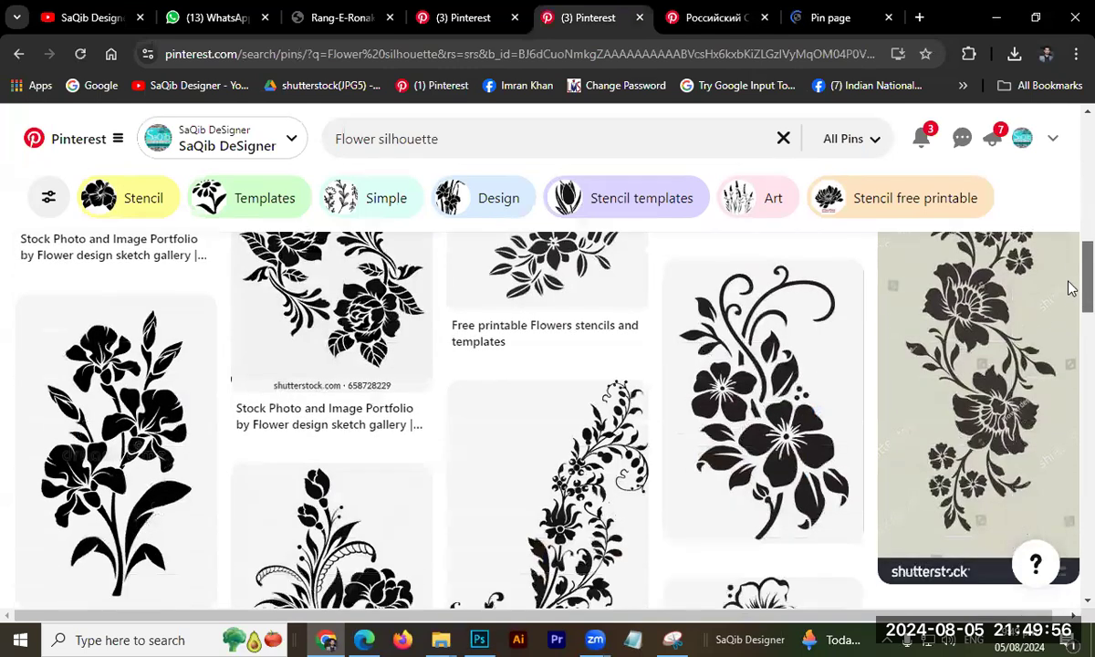
scroll(1070, 333, "down", 3)
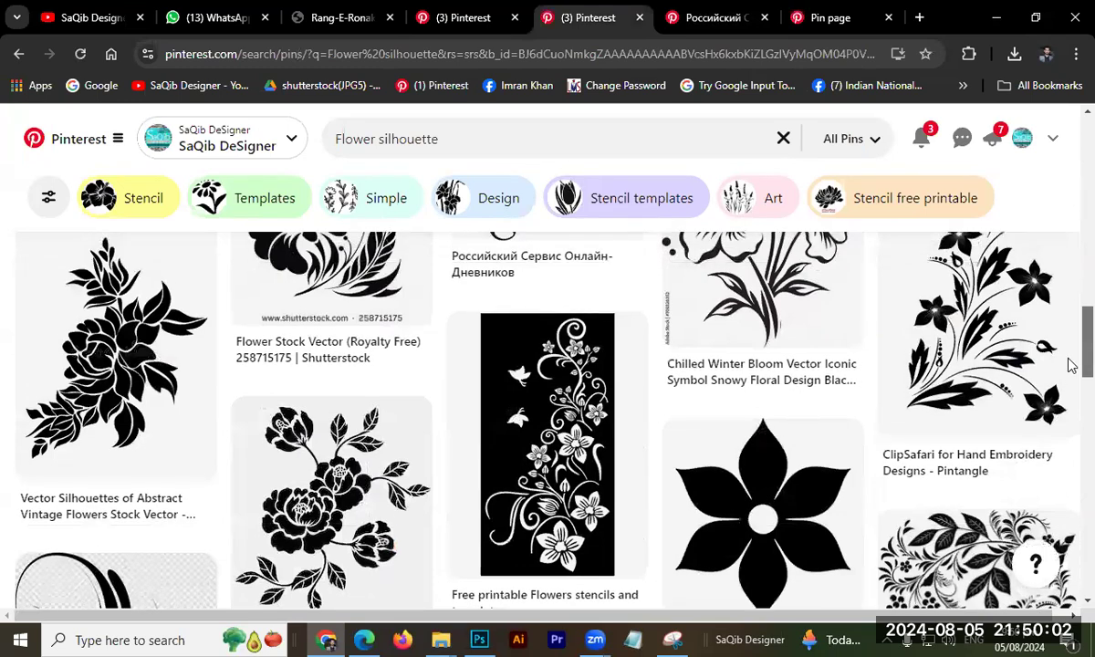
scroll(1071, 383, "down", 3)
scroll(1071, 388, "up", 4)
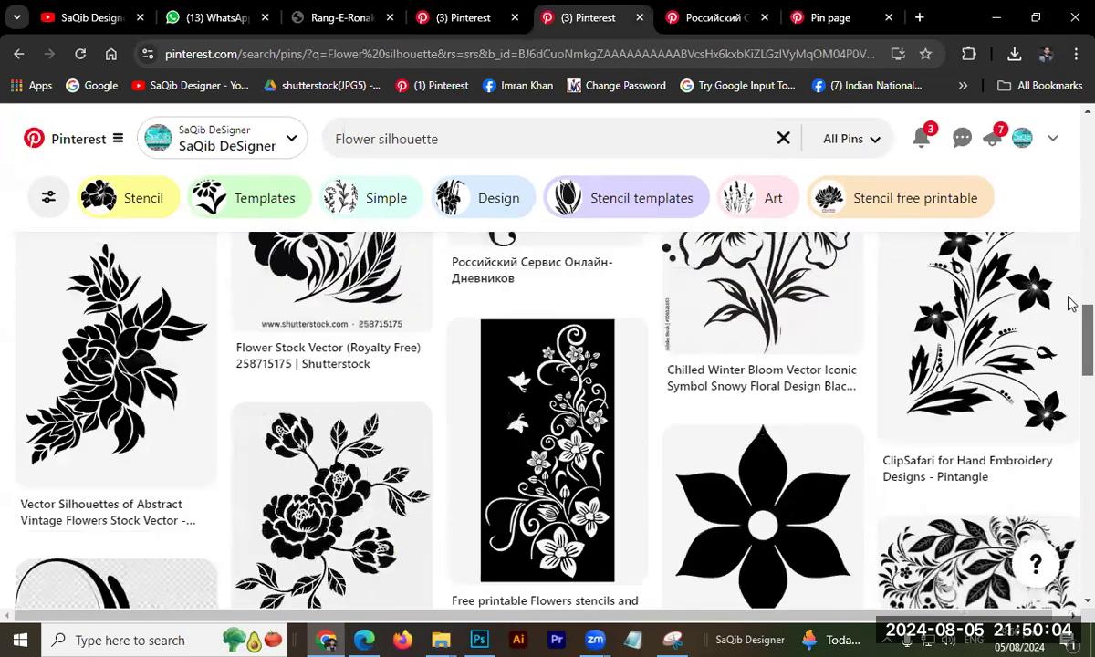
scroll(1068, 283, "down", 1)
scroll(1070, 265, "up", 2)
scroll(1070, 254, "up", 4)
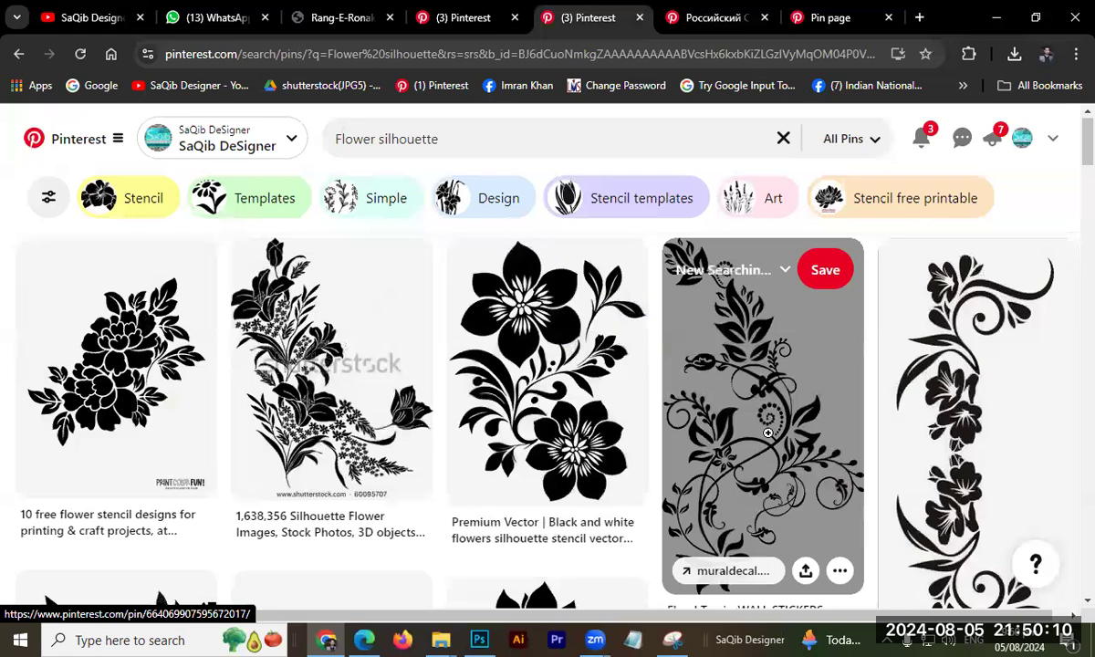
left_click(548, 394)
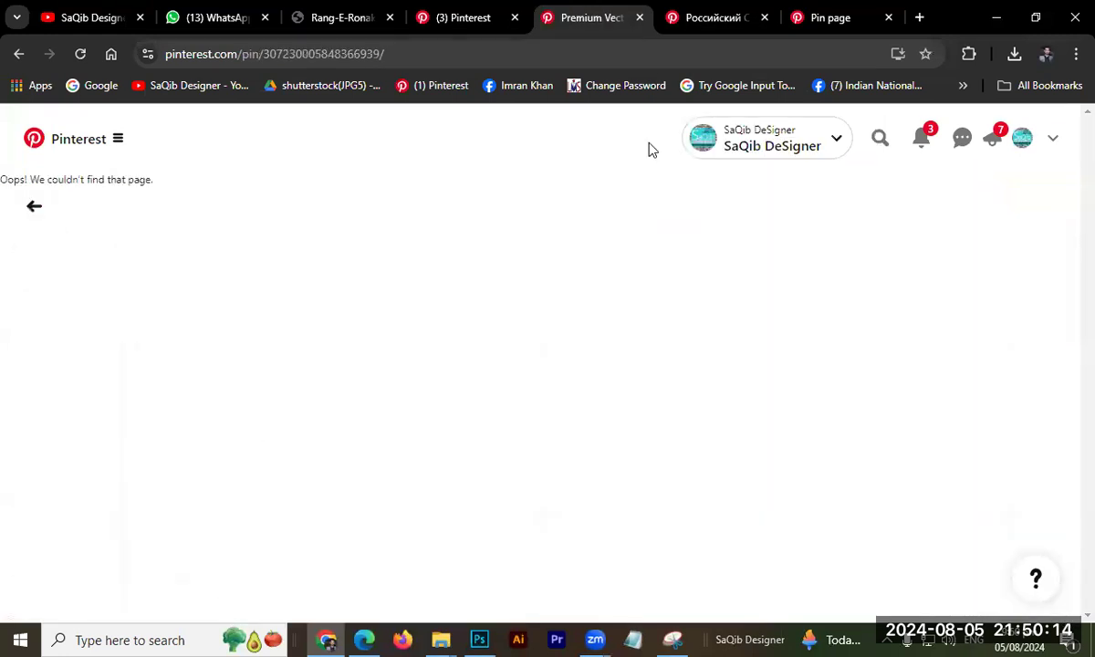
Return to the corner flower pin's related designs, open the black spray with buds and large blossoms, and view its full-size image.
left_click(672, 16)
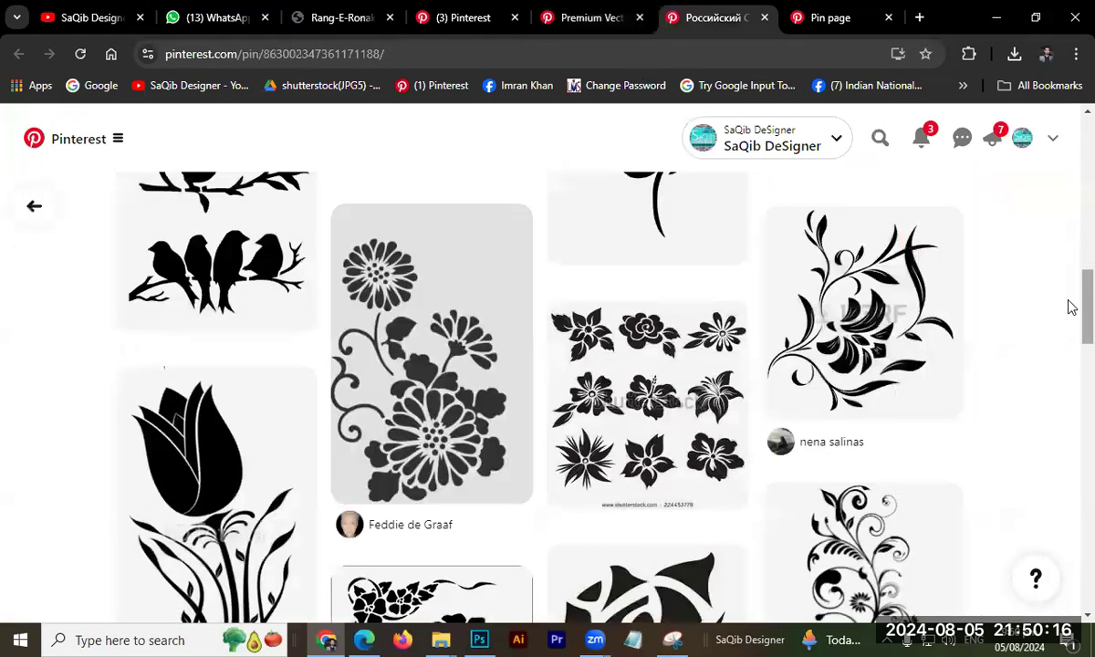
scroll(1068, 310, "down", 3)
scroll(1071, 343, "down", 6)
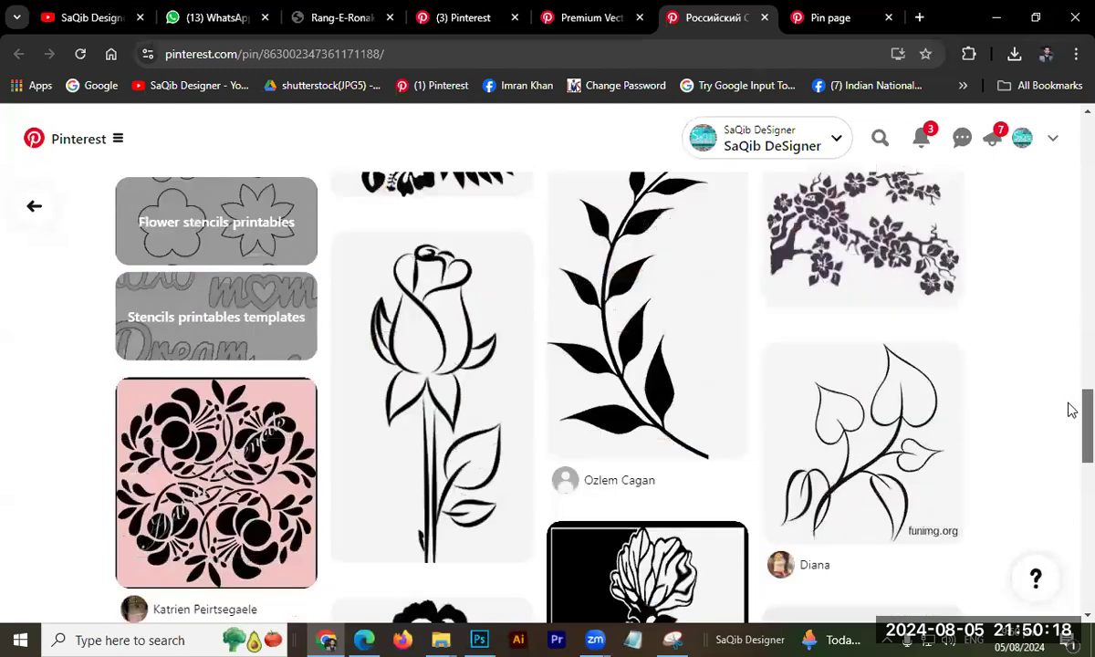
scroll(1072, 206, "up", 6)
scroll(1071, 203, "up", 5)
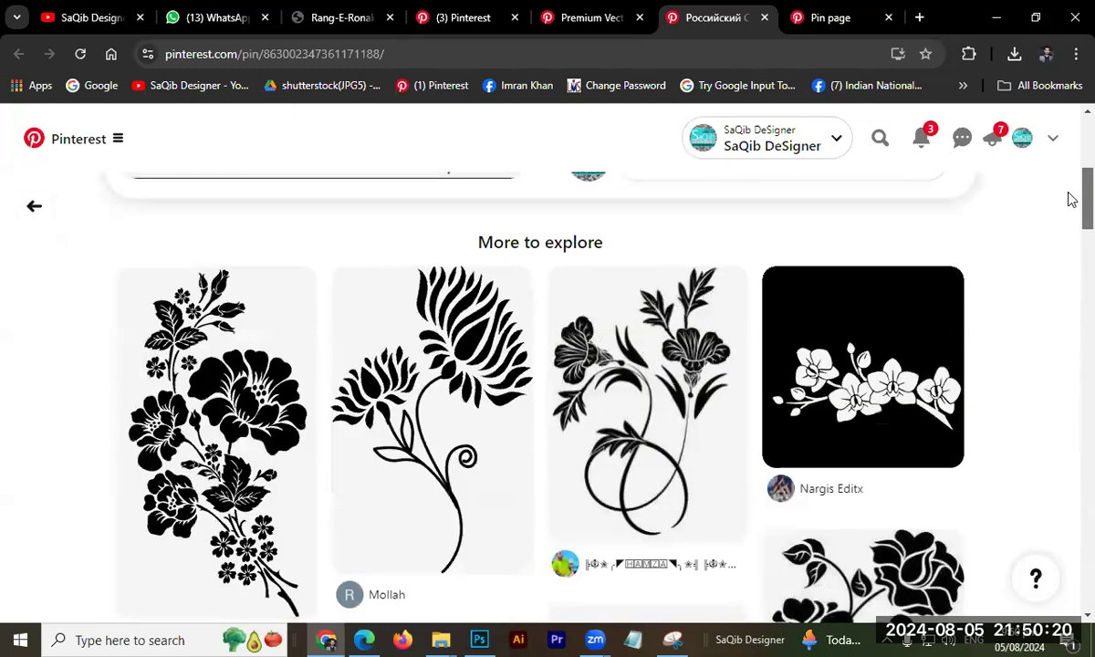
left_click(194, 403)
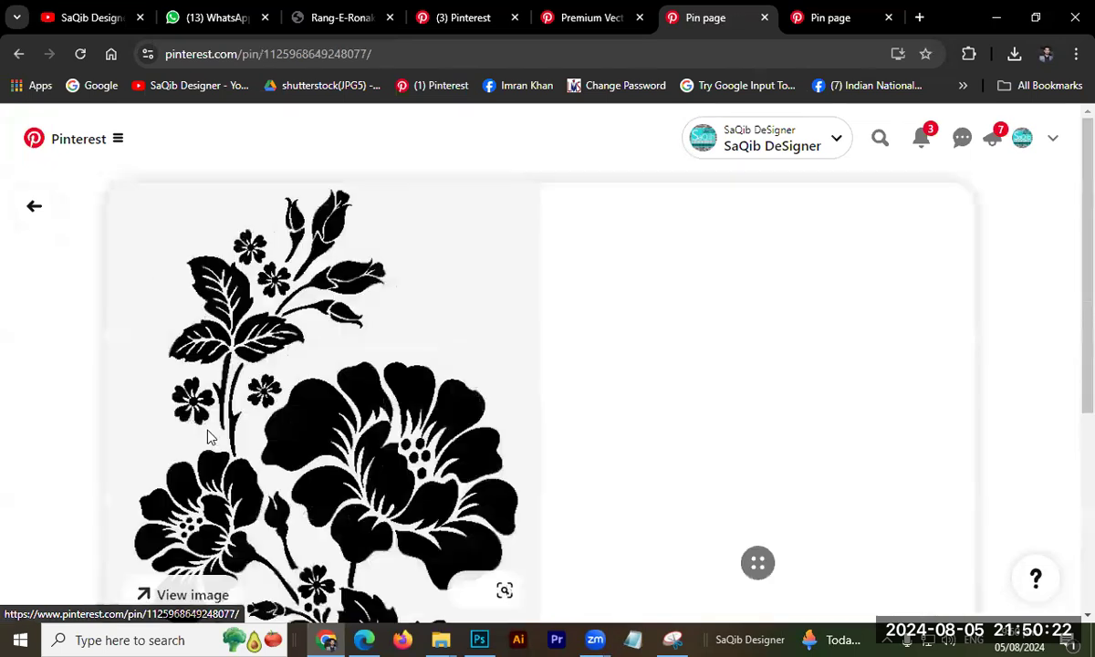
left_click(171, 592)
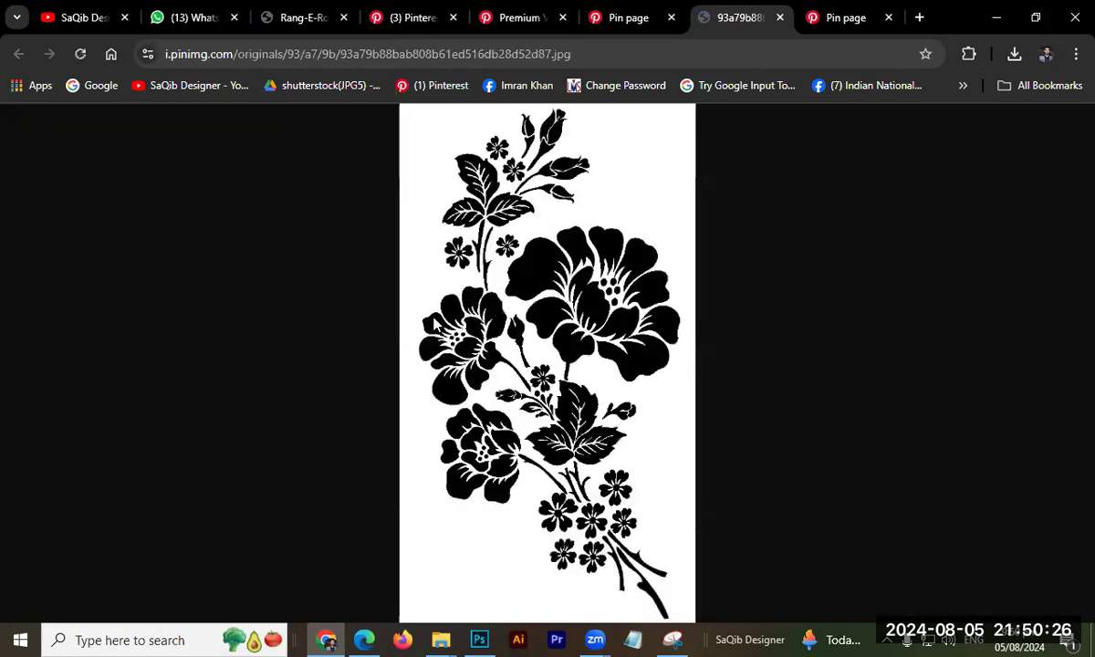
Save the full-size flower spray image as a JPEG in the Downloads folder.
key("ctrl+s")
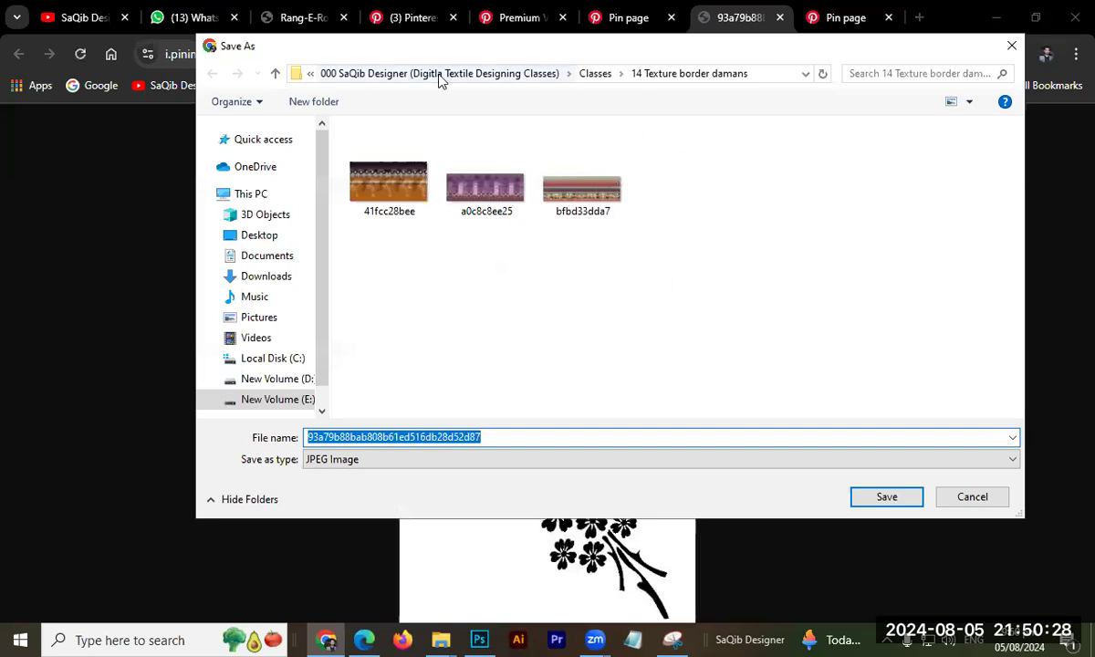
left_click(595, 75)
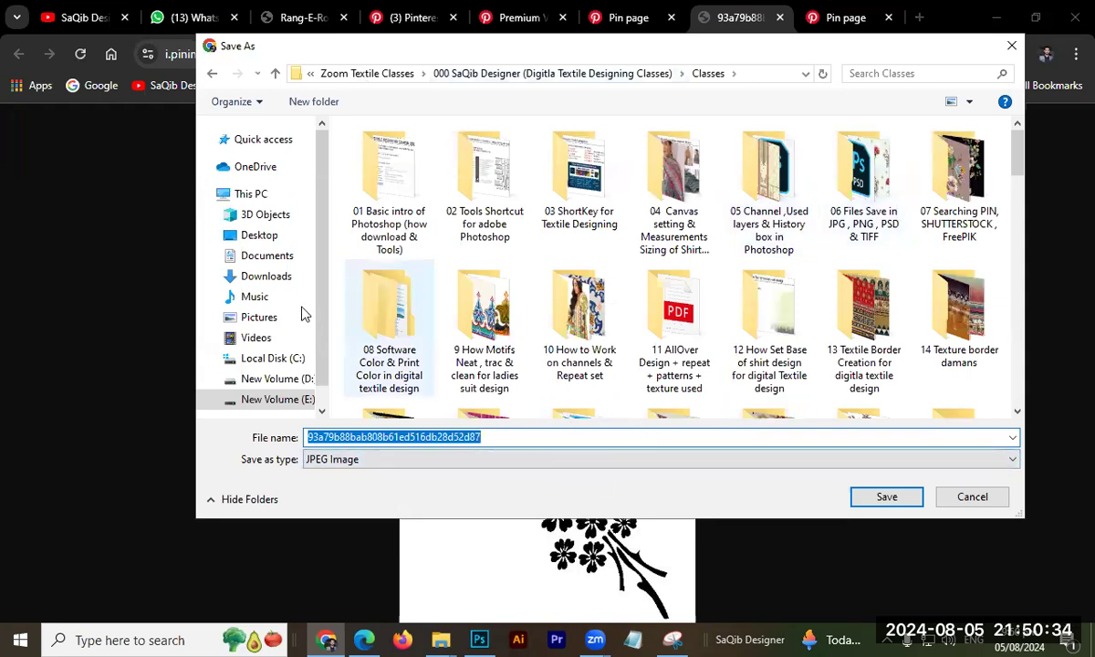
left_click(273, 278)
left_click(911, 501)
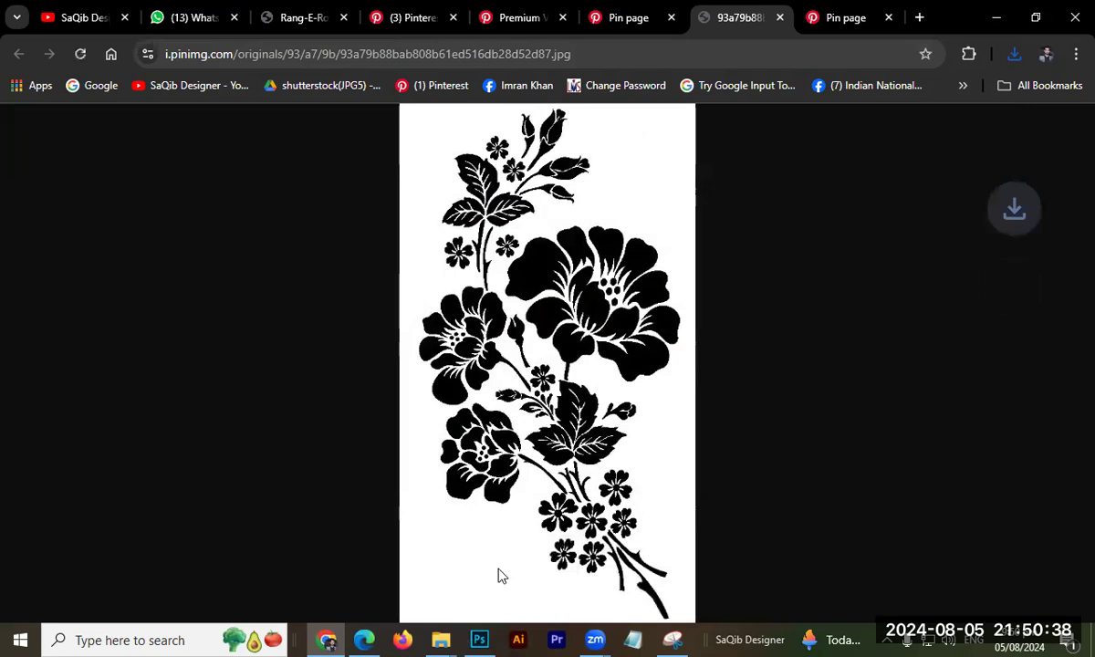
Switch to File Explorer and open the downloaded flower spray JPEG in Photoshop as its own document.
left_click(441, 640)
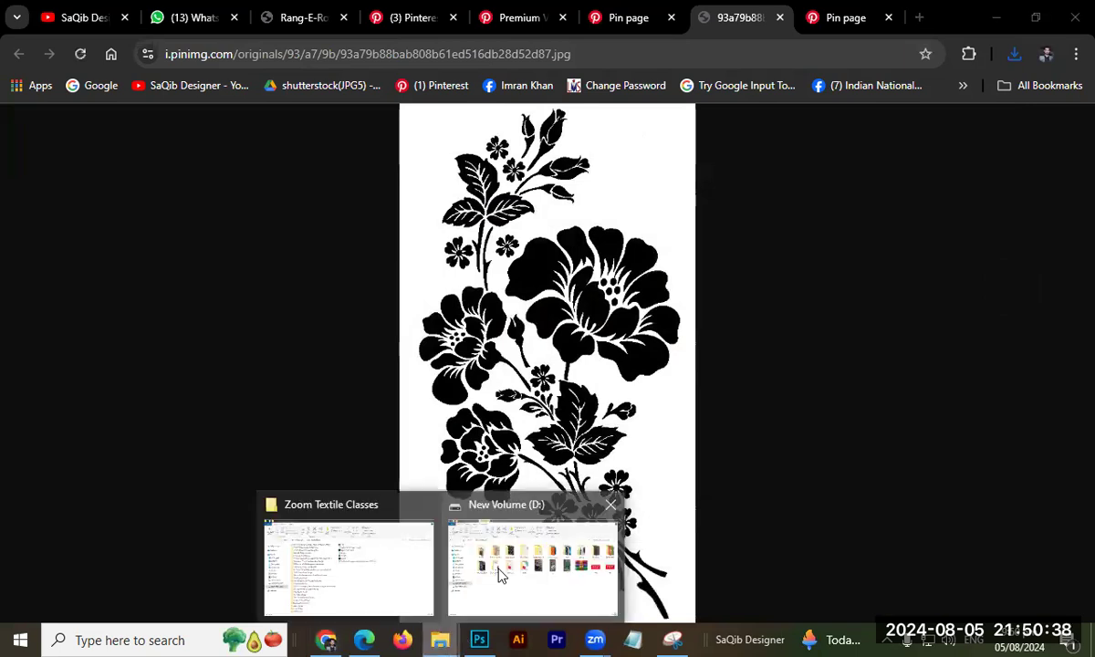
left_click(102, 305)
left_click_drag(200, 252, 932, 301)
scroll(547, 338, "up", 6)
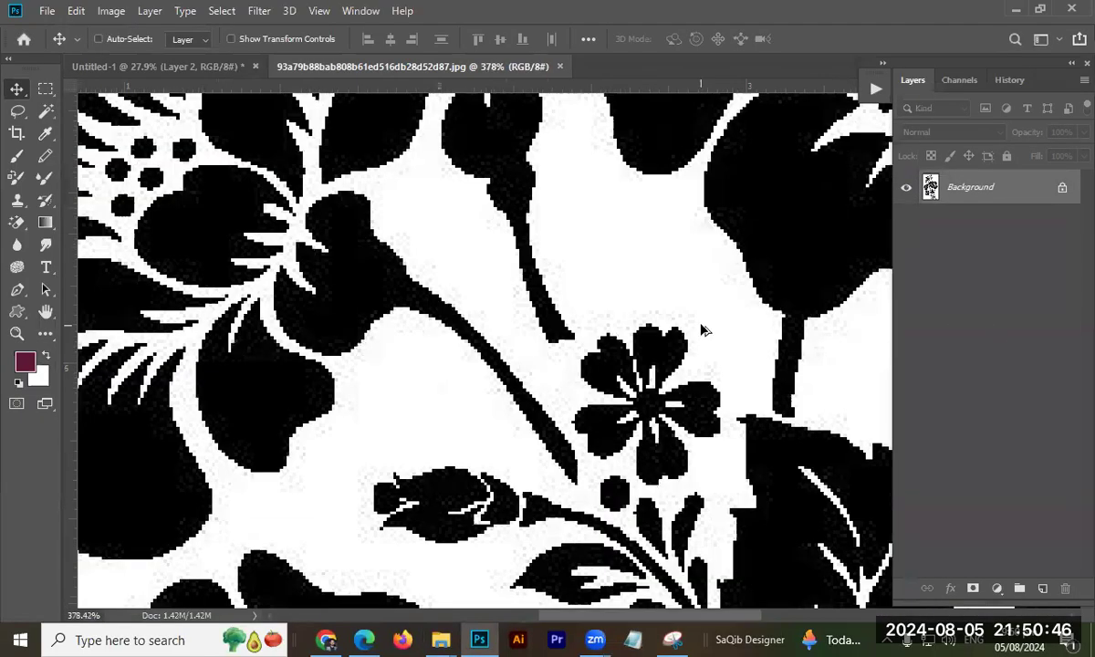
Resample the flower spray image to a resolution of 200 pixels/inch.
key("ctrl+alt+i")
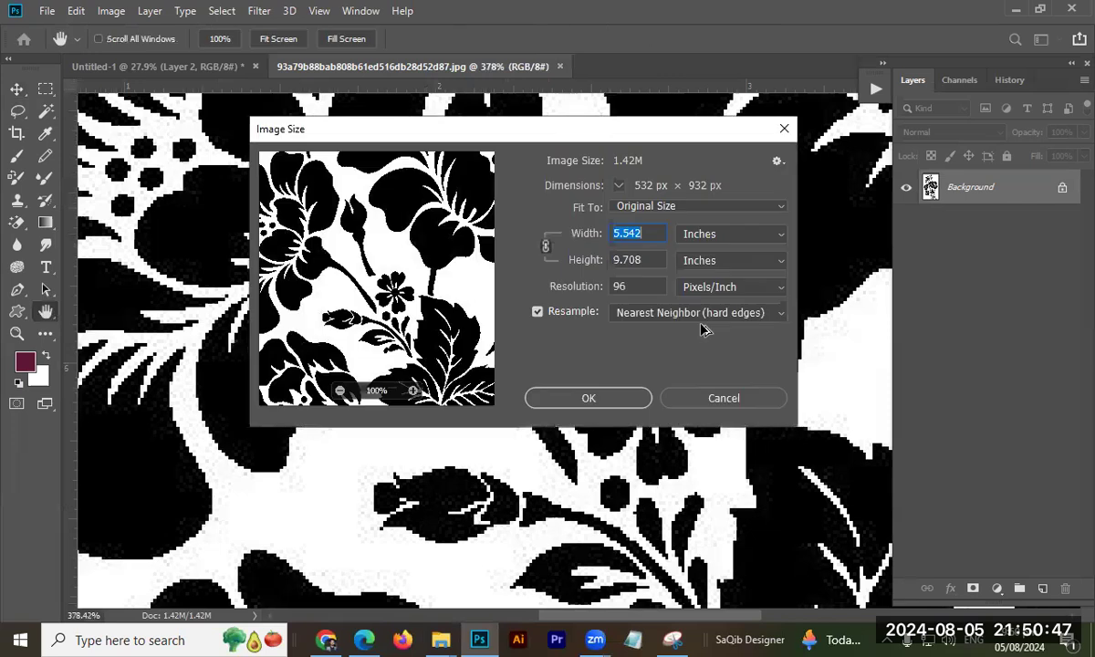
left_click(638, 286)
type("200")
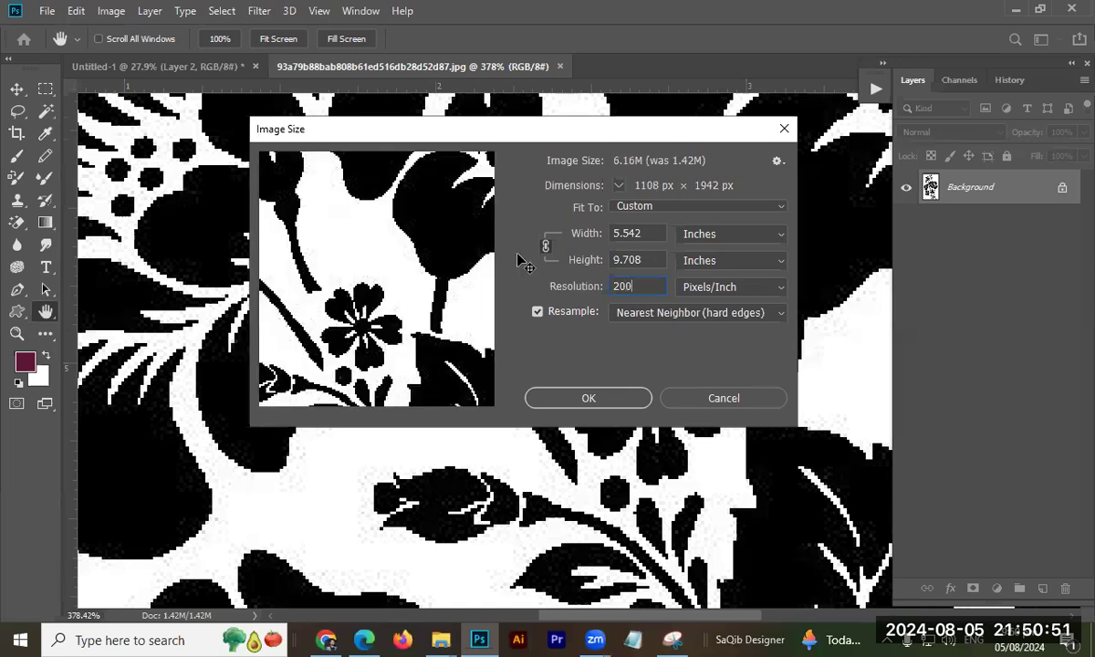
key("Return")
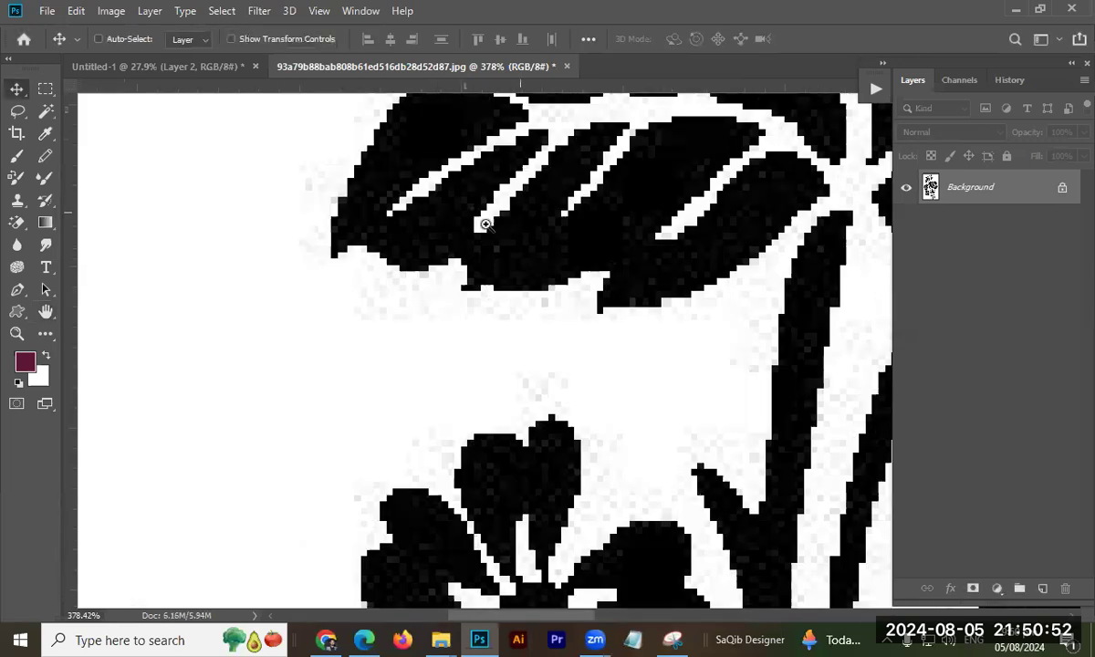
Apply a Threshold adjustment to reduce the flower spray to pure black and white, and save the image.
scroll(548, 201, "up", 5)
key("alt+i")
key("j")
key("t")
key("Return")
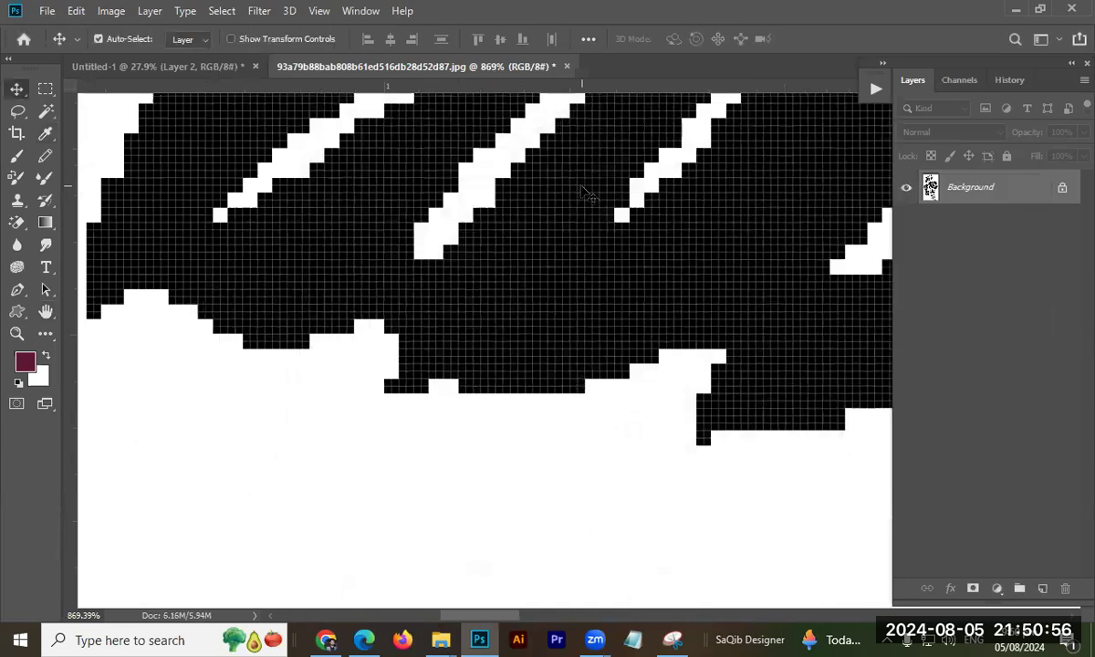
scroll(530, 192, "down", 8)
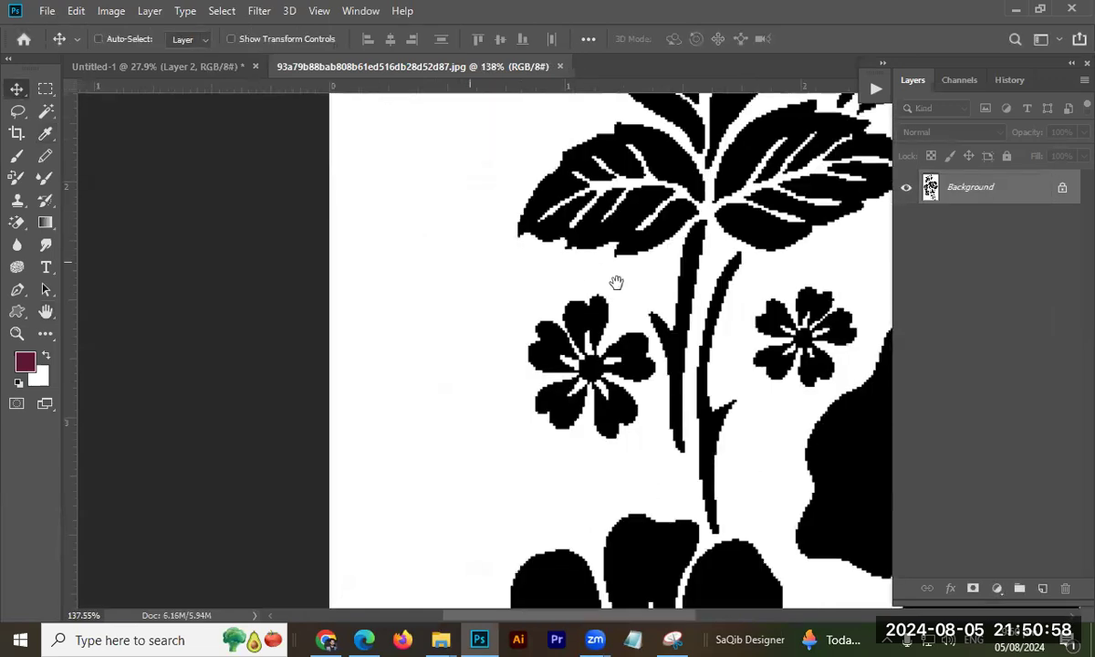
Bring the flower spray into the Untitled-1 shirt document and place its layer above Layer 1, over the reference photo.
left_click_drag(388, 131, 291, 132)
left_click_drag(462, 319, 478, 316)
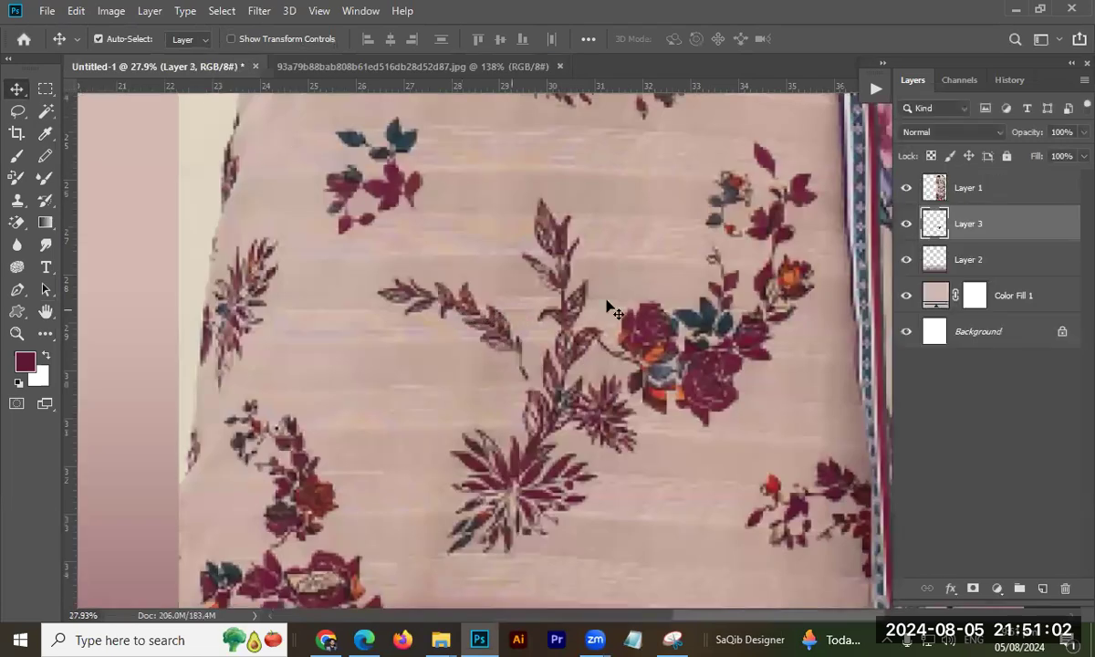
left_click_drag(994, 176, 991, 173)
left_click_drag(507, 342, 523, 395)
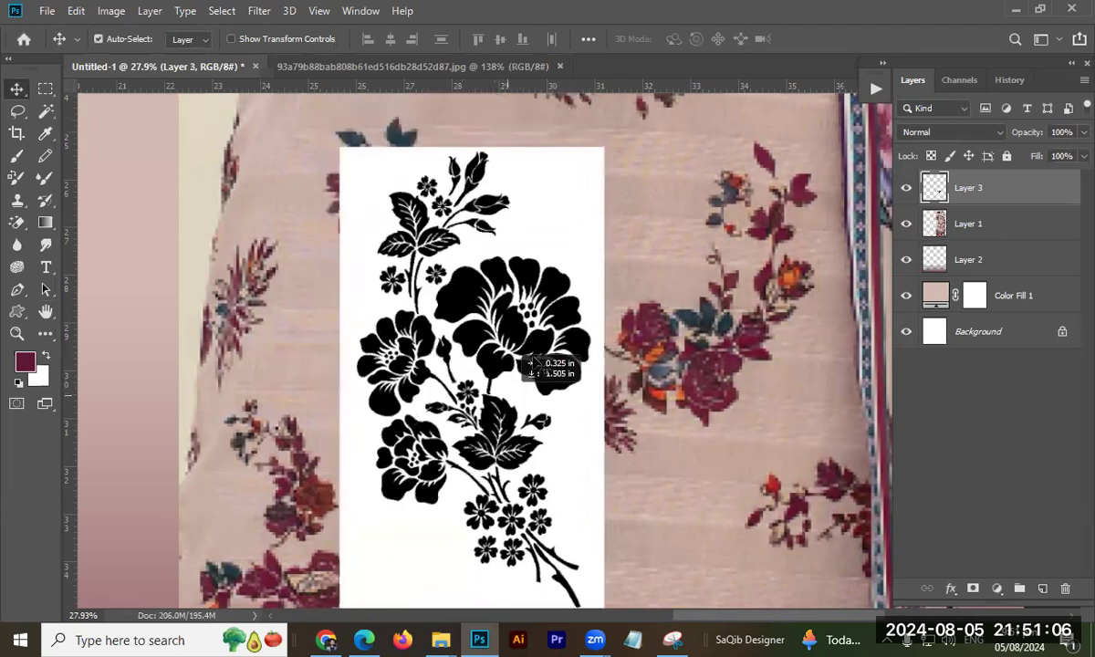
Erase the white background from the flower spray layer and shift the black motif toward the reference fabric's left side.
left_click(932, 192, "ctrl")
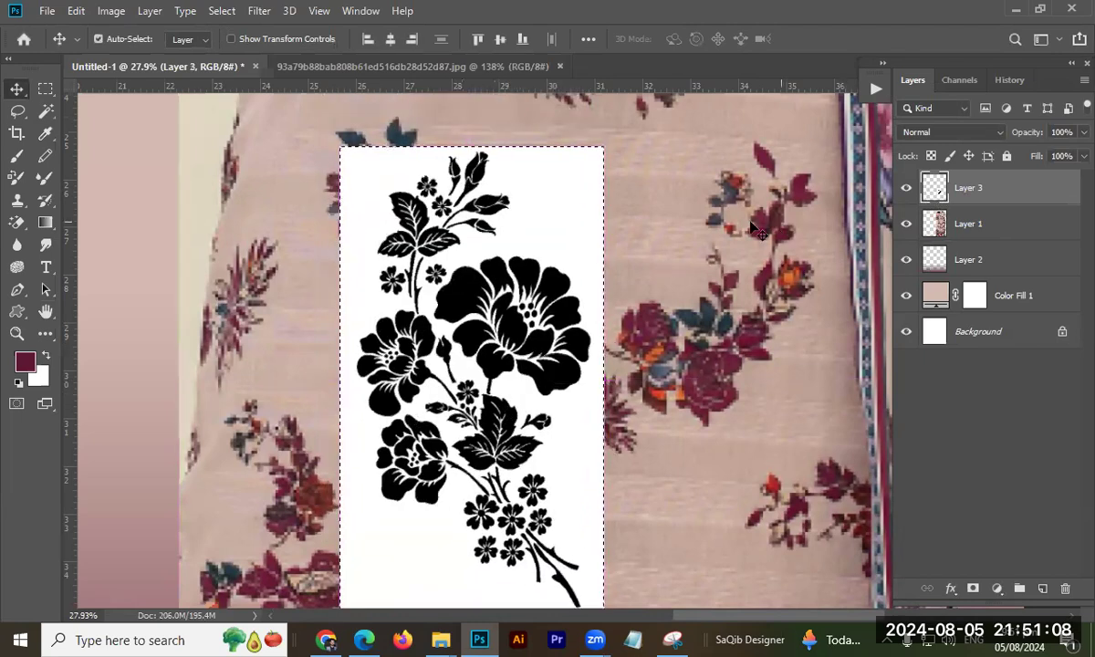
key("e")
left_click(517, 213)
key("ctrl+d")
key("v")
left_click_drag(551, 290, 418, 288)
left_click_drag(481, 327, 551, 299)
Fill the flower spray's shape with the maroon sampled from the reference fabric's rose cluster.
key("i")
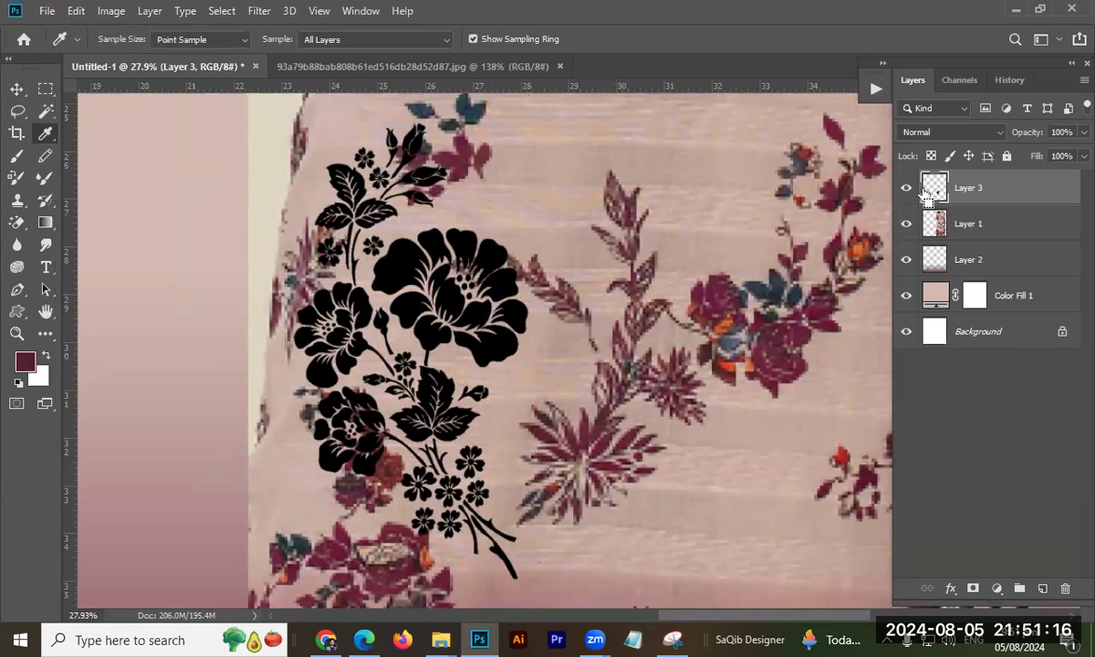
left_click(929, 192, "ctrl")
key("ctrl+BackSpace")
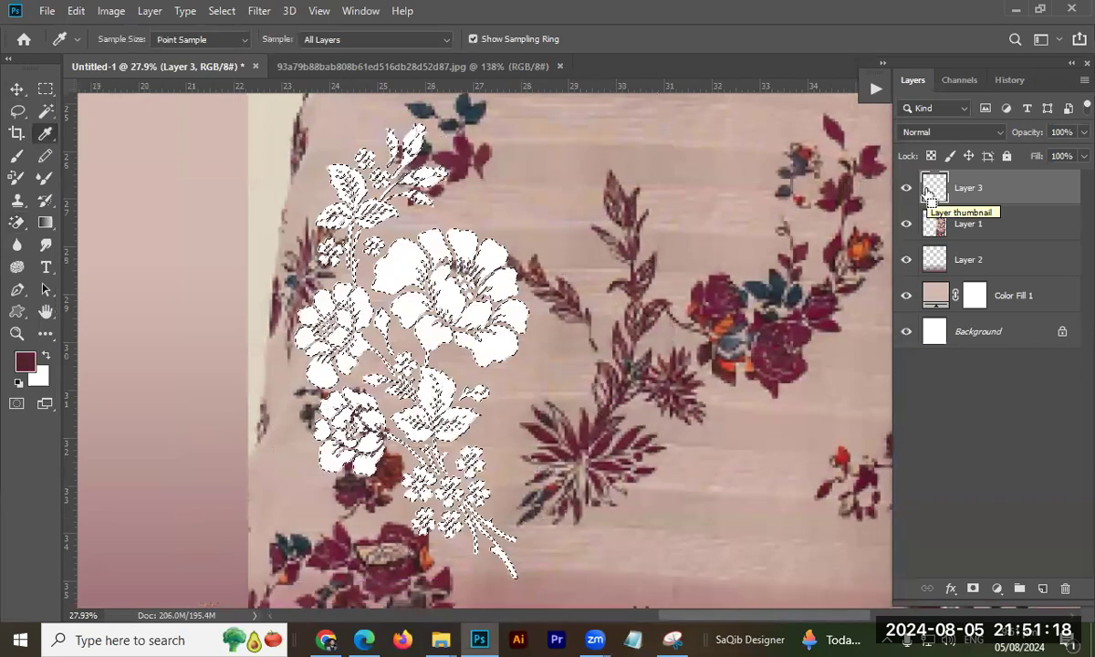
key("alt+BackSpace")
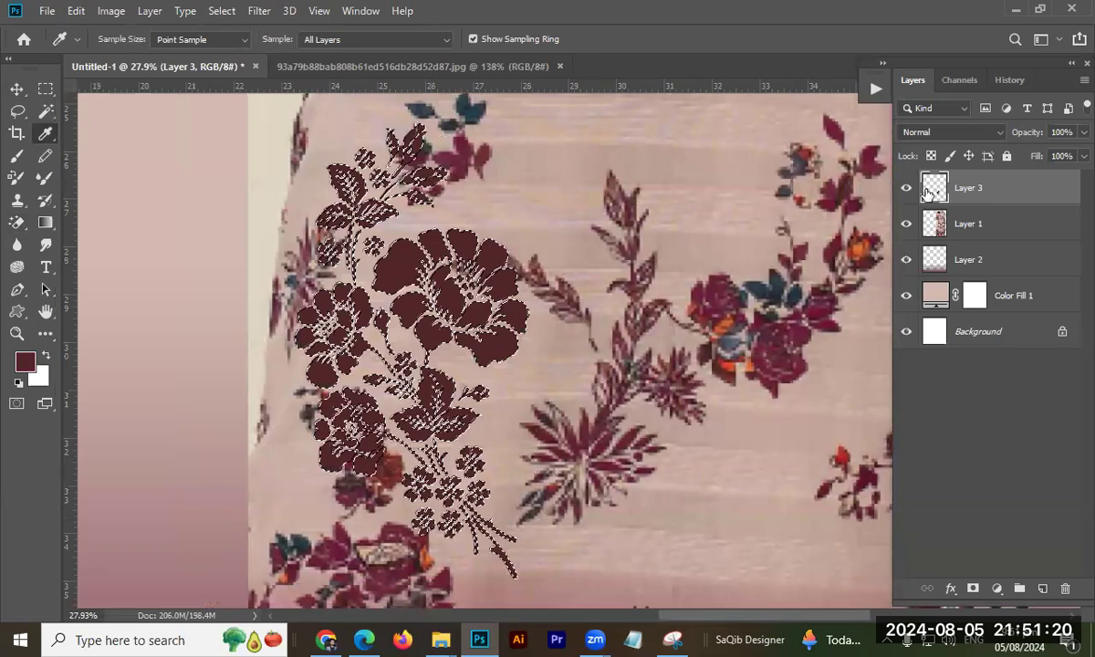
left_click_drag(665, 277, 711, 294)
key("alt+BackSpace")
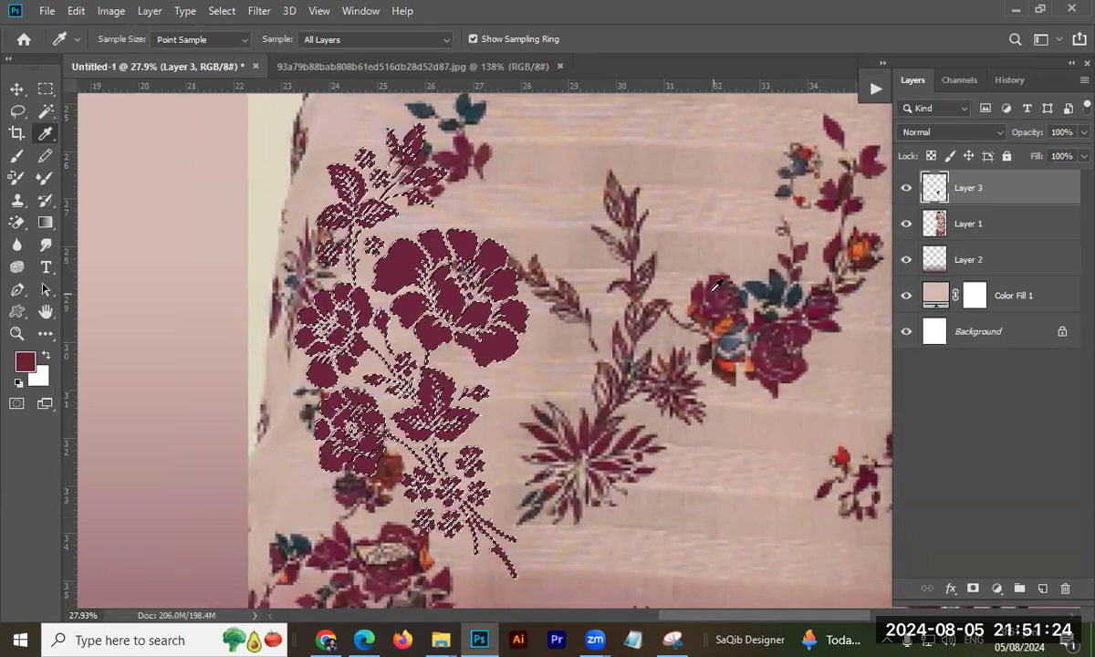
Deselect the recoloured flower spray and move it to the left edge of the reference photo.
key("ctrl+d")
key("v")
mouse_move(476, 301)
left_mouse_down()
mouse_move(353, 301)
mouse_move(478, 310)
left_mouse_up()
left_click_drag(603, 324, 508, 315)
scroll(600, 307, "down", 3)
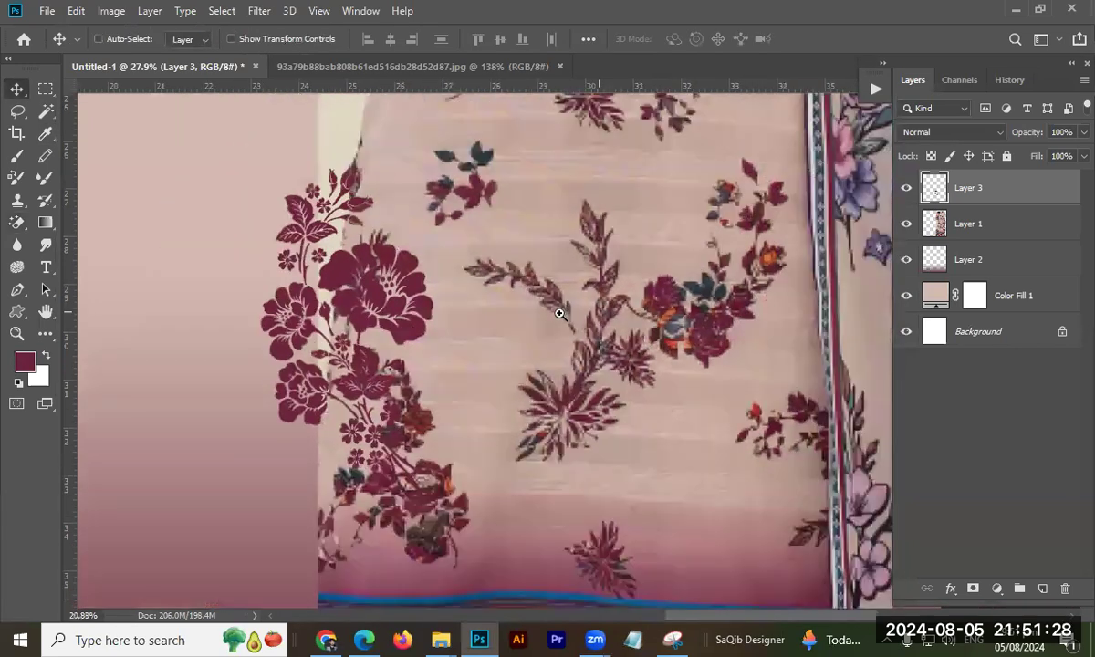
Copy the curved rose spray area of the reference photo to a new layer and hide the full reference layer.
left_click_drag(608, 353, 595, 398)
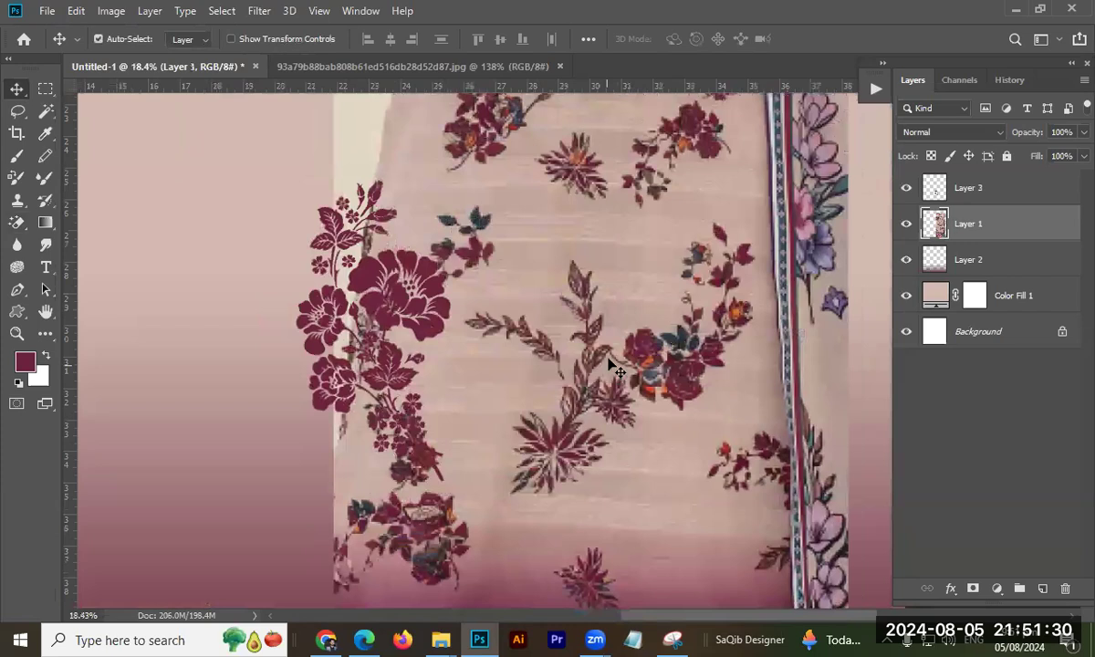
key("m")
left_click_drag(763, 201, 565, 415)
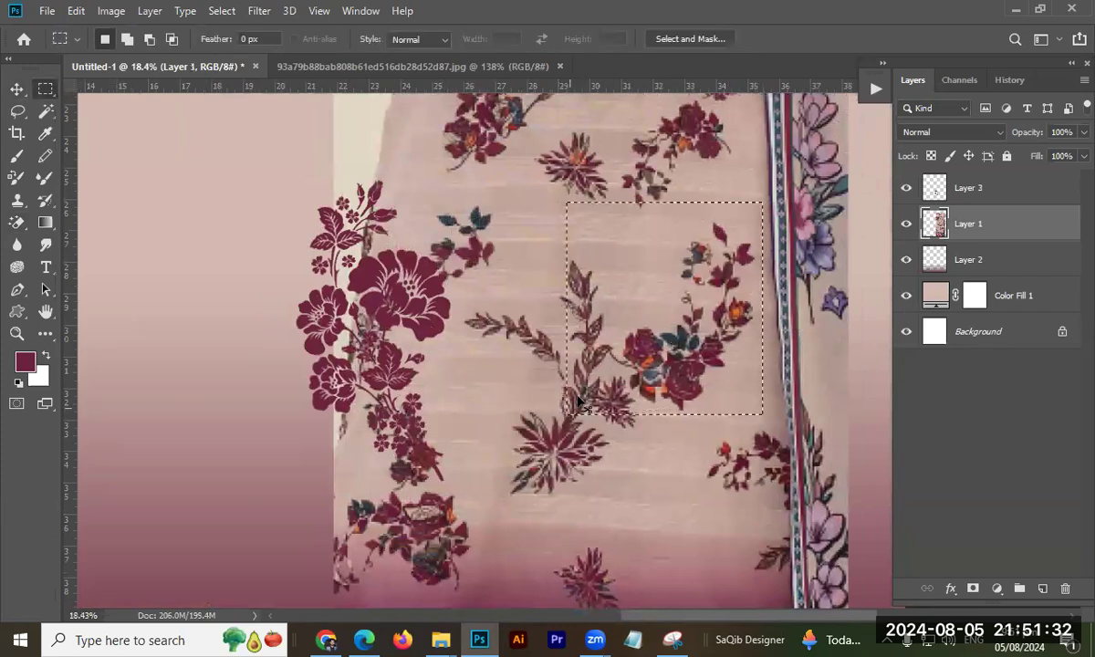
key("ctrl+j")
left_click(905, 261)
key("v")
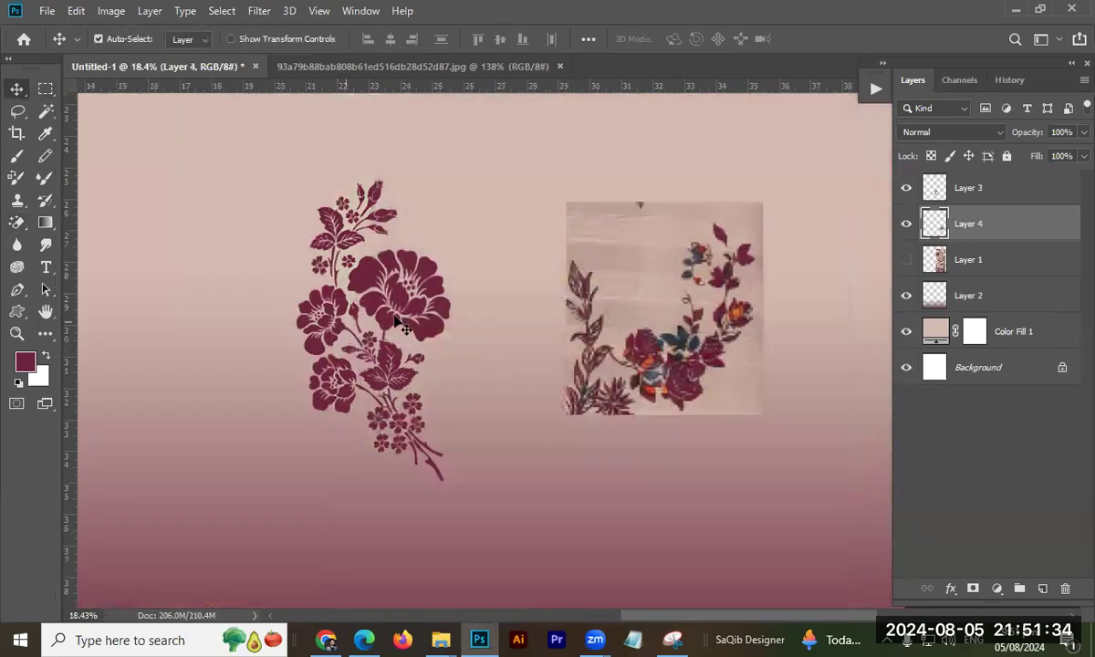
Move the maroon flower spray closer to the reference crop and load its shape as a selection.
left_click_drag(398, 305, 491, 289)
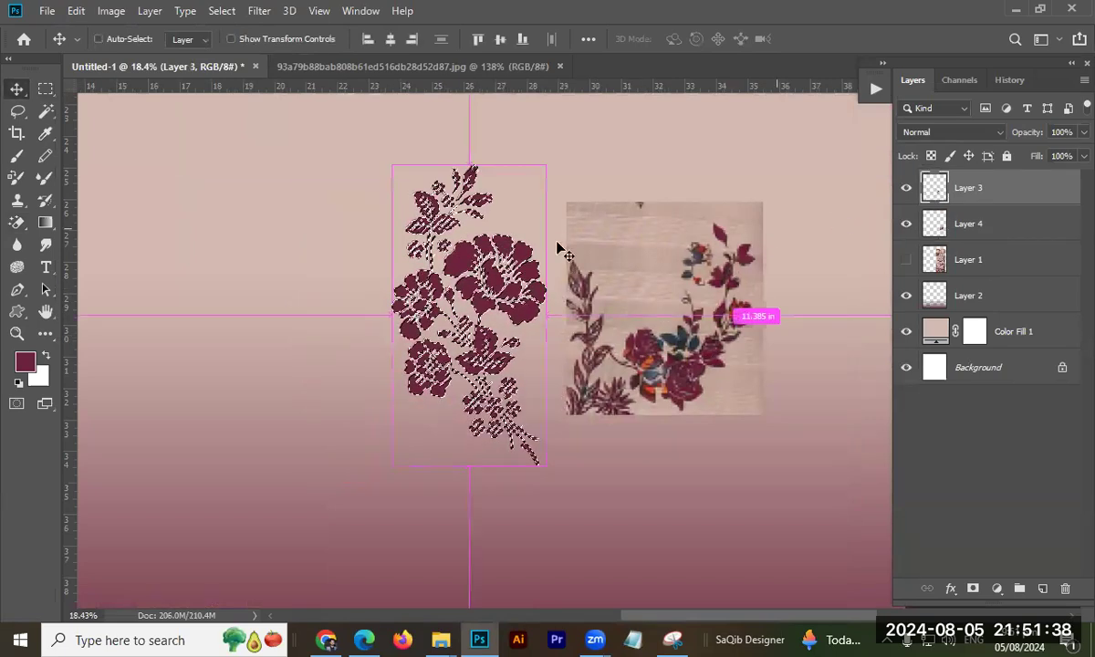
scroll(564, 242, "up", 5)
scroll(567, 240, "down", 4)
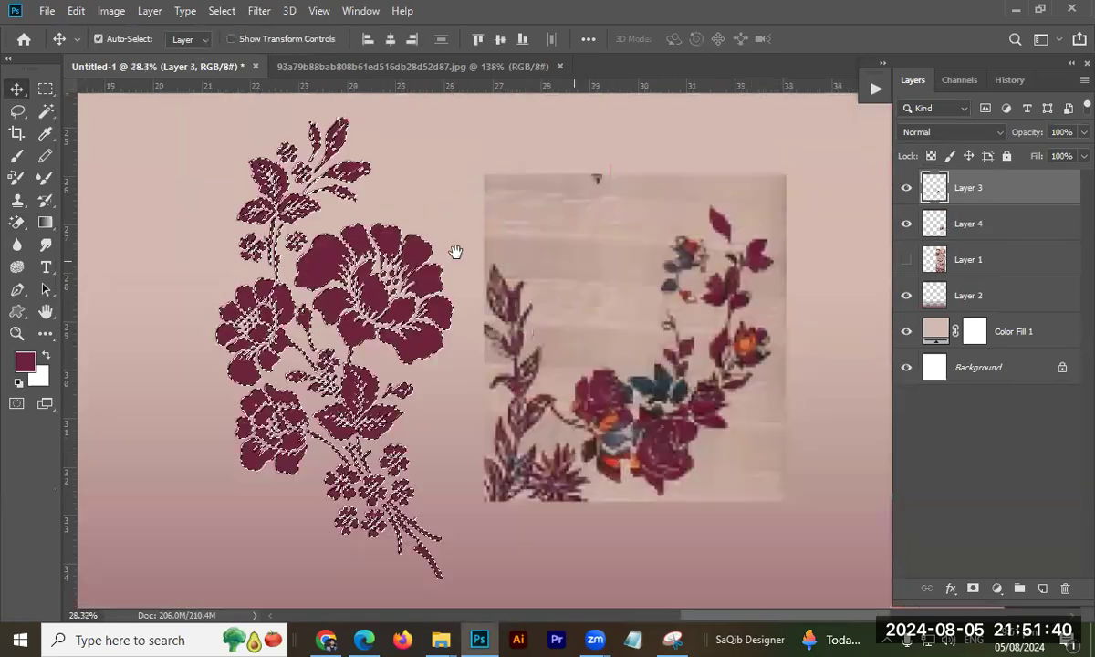
Paint orange sampled from the reference onto parts of the spray's petals, leaves and small blossoms with the Pencil tool.
scroll(443, 306, "up", 2)
key("b")
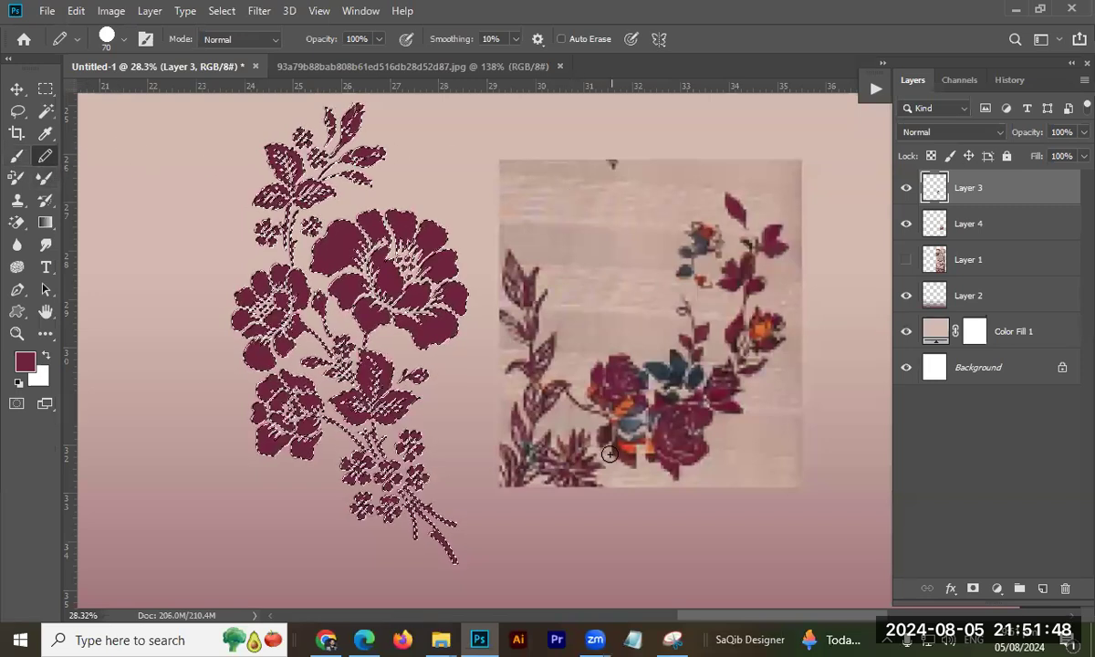
left_click(767, 322, "alt")
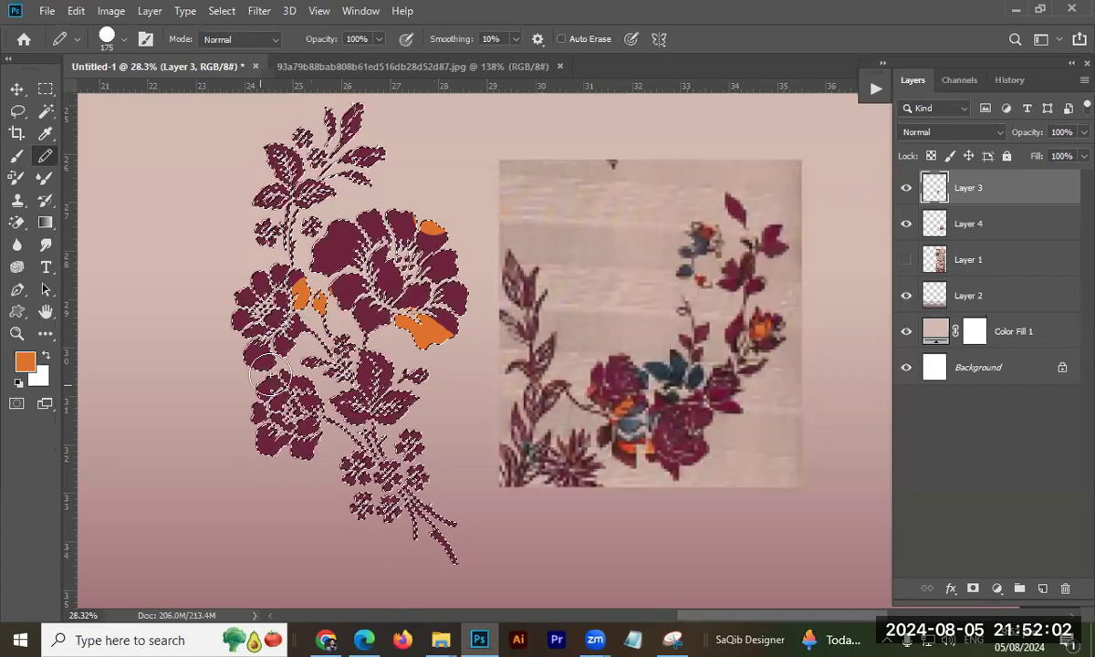
key("bracketleft")
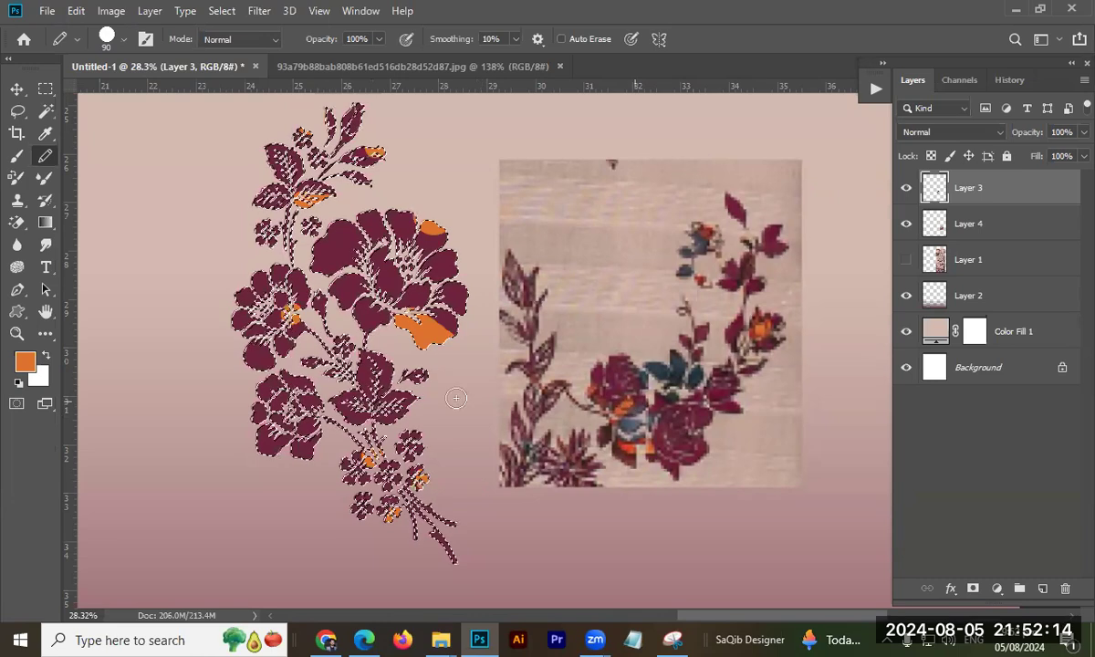
Sample the blue-green leaf colour from the reference and adjust the foreground colour to a dark teal.
left_click(679, 362, "alt")
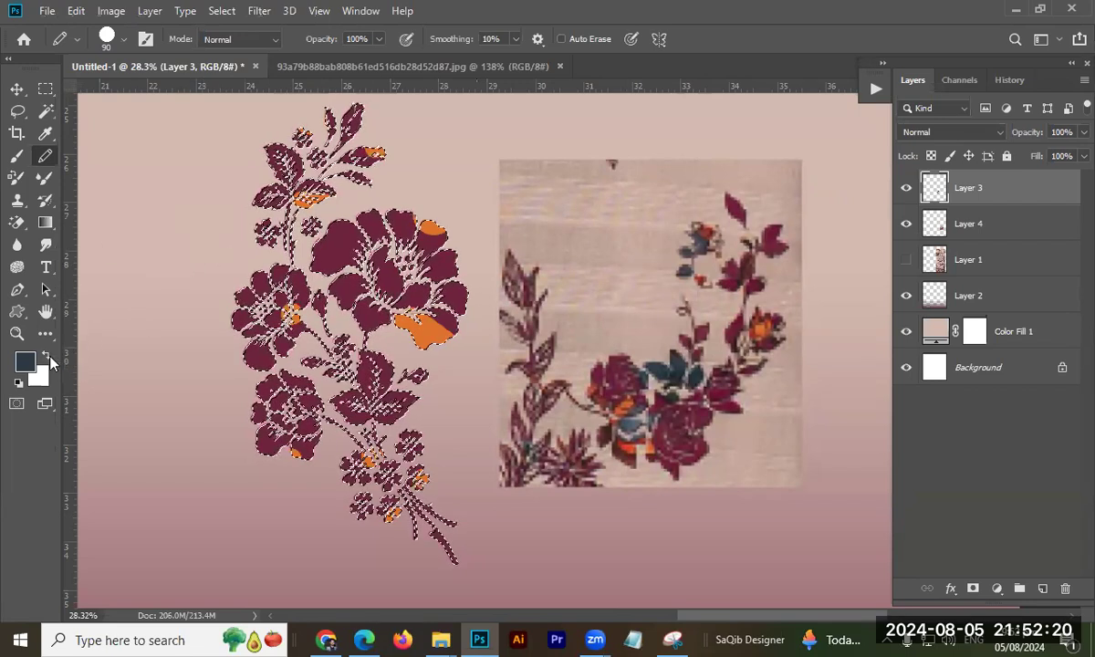
left_click(25, 362)
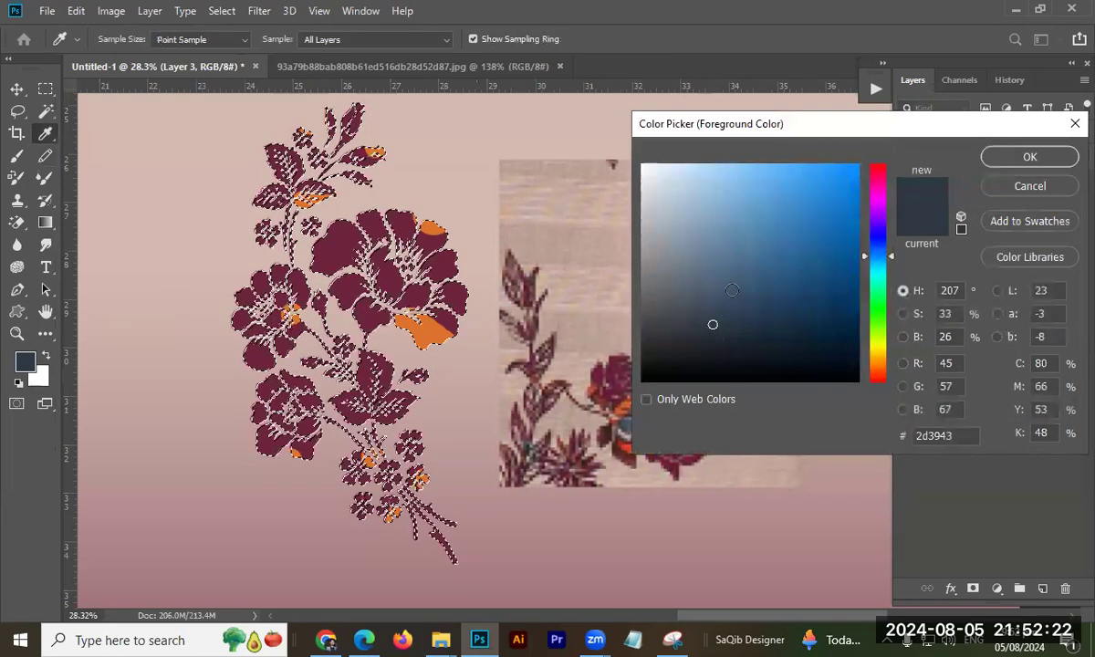
left_click_drag(741, 127, 894, 134)
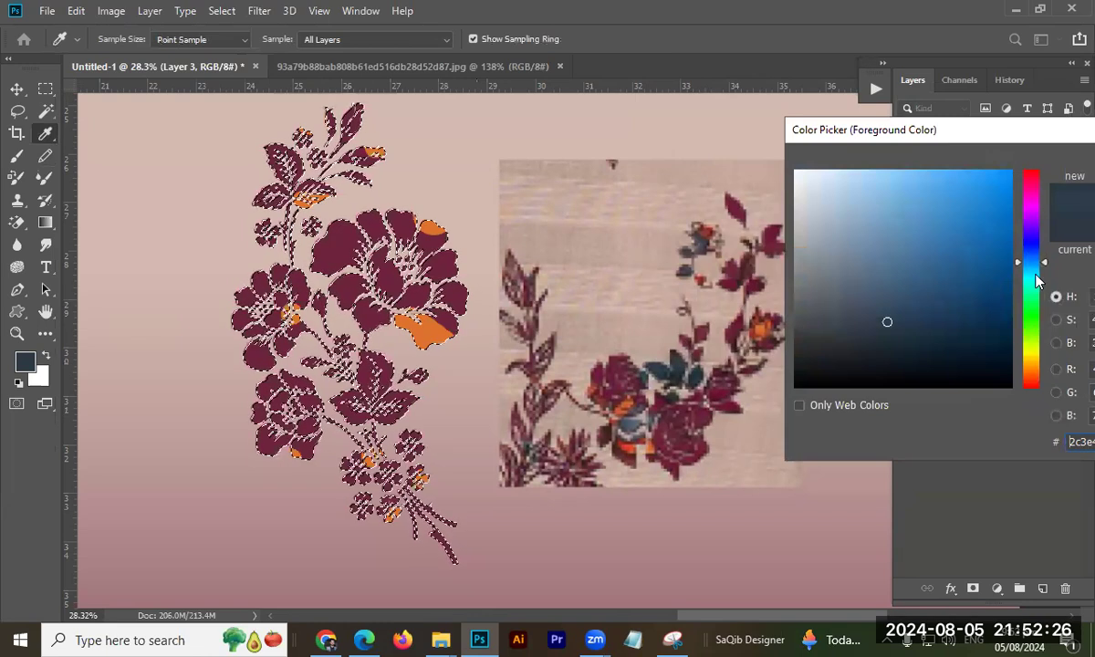
left_click_drag(1032, 275, 1034, 278)
left_click(916, 323)
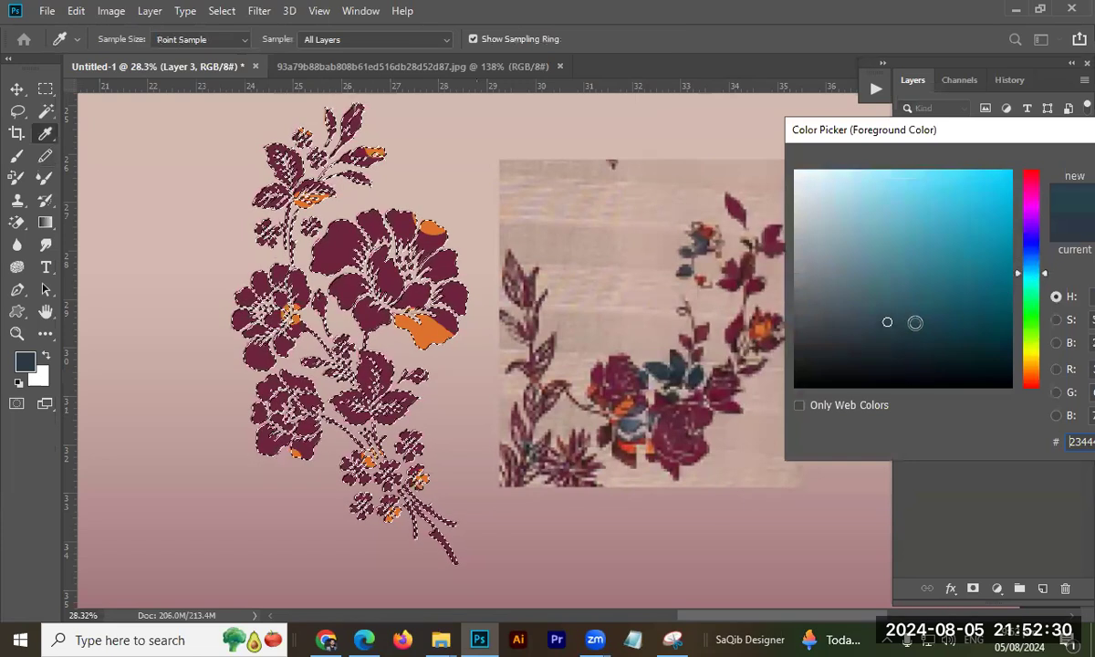
left_click(927, 327)
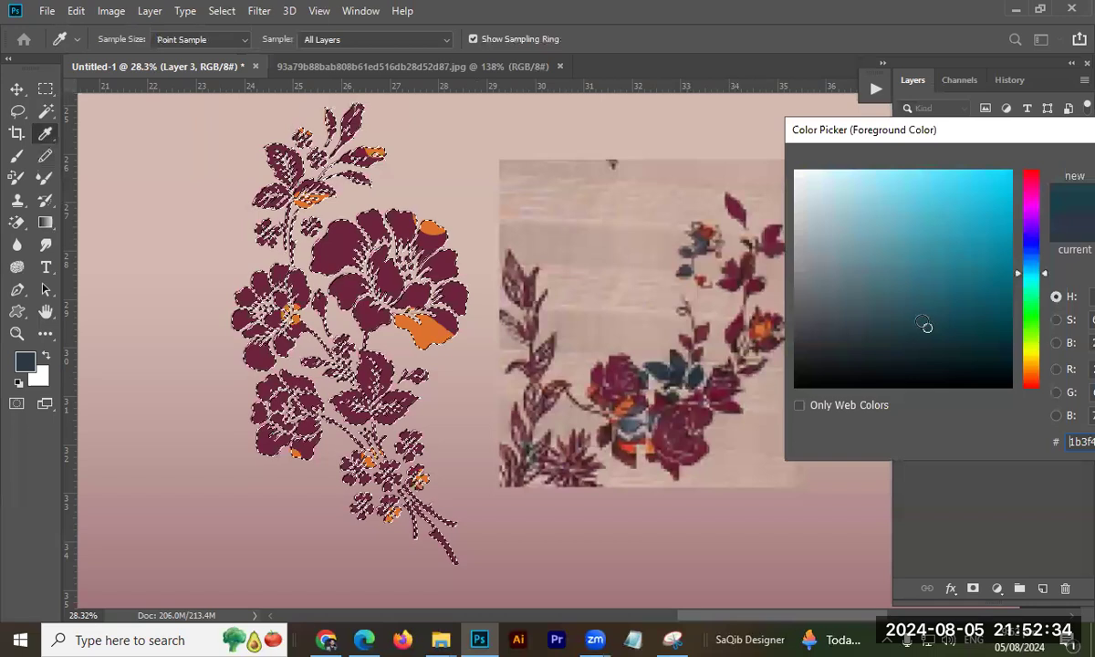
left_click(1027, 279)
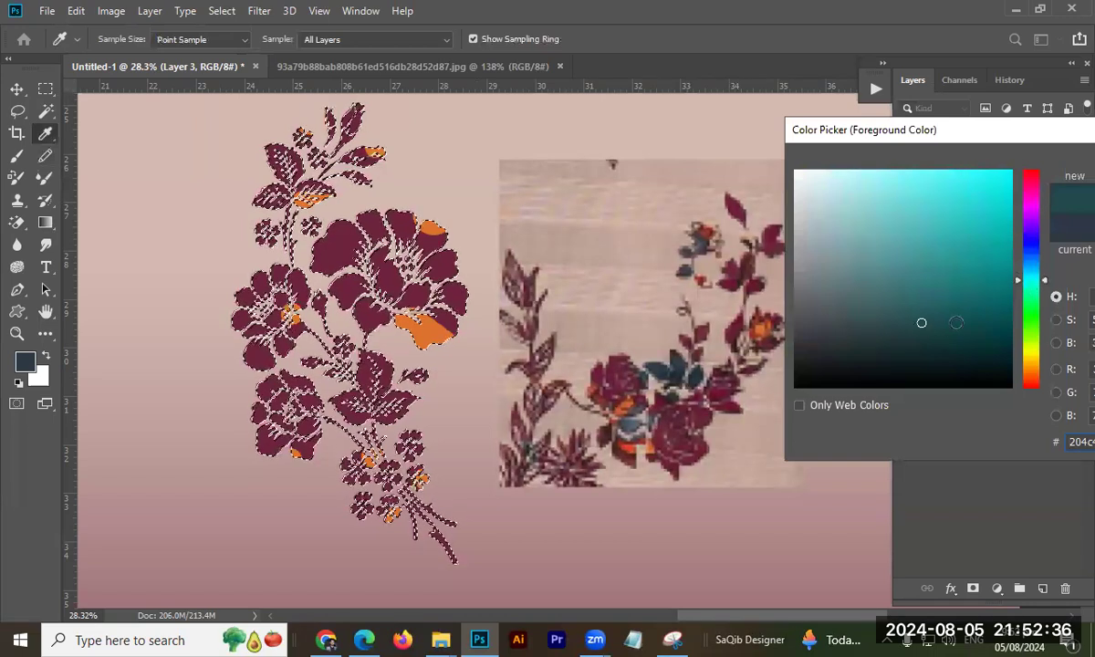
key("Return")
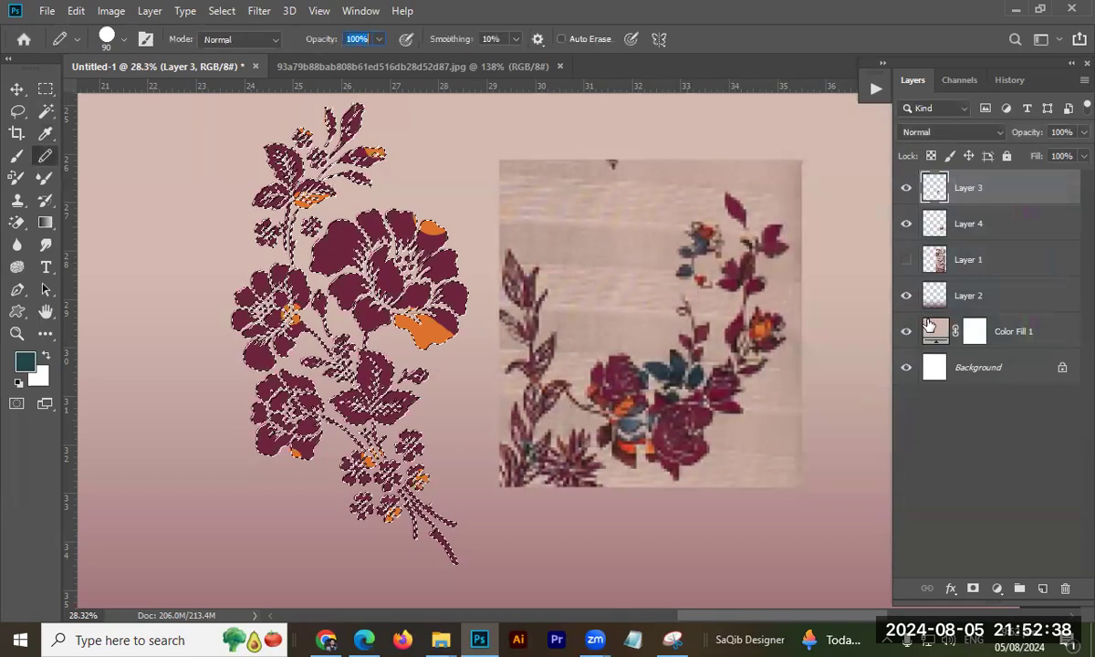
Dab dark teal accents onto the large flower's petals and the small bud and leaves below, enabling pressure-controlled size.
left_click(425, 277)
left_click(375, 321)
left_click(377, 358)
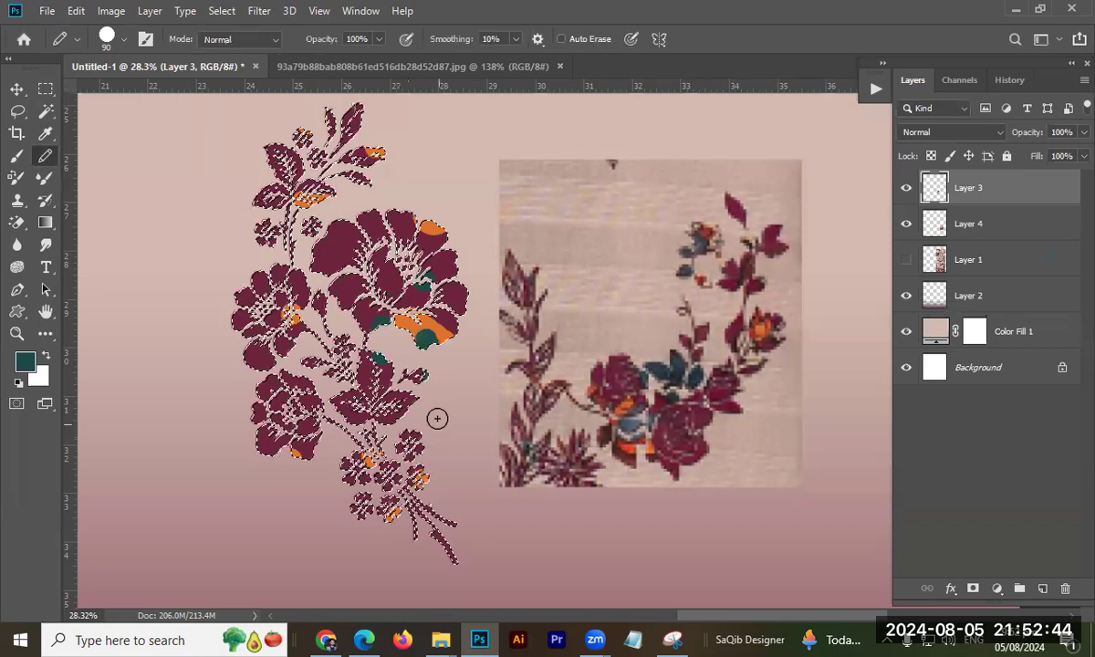
left_click(422, 341)
left_click(418, 374)
left_click(630, 38)
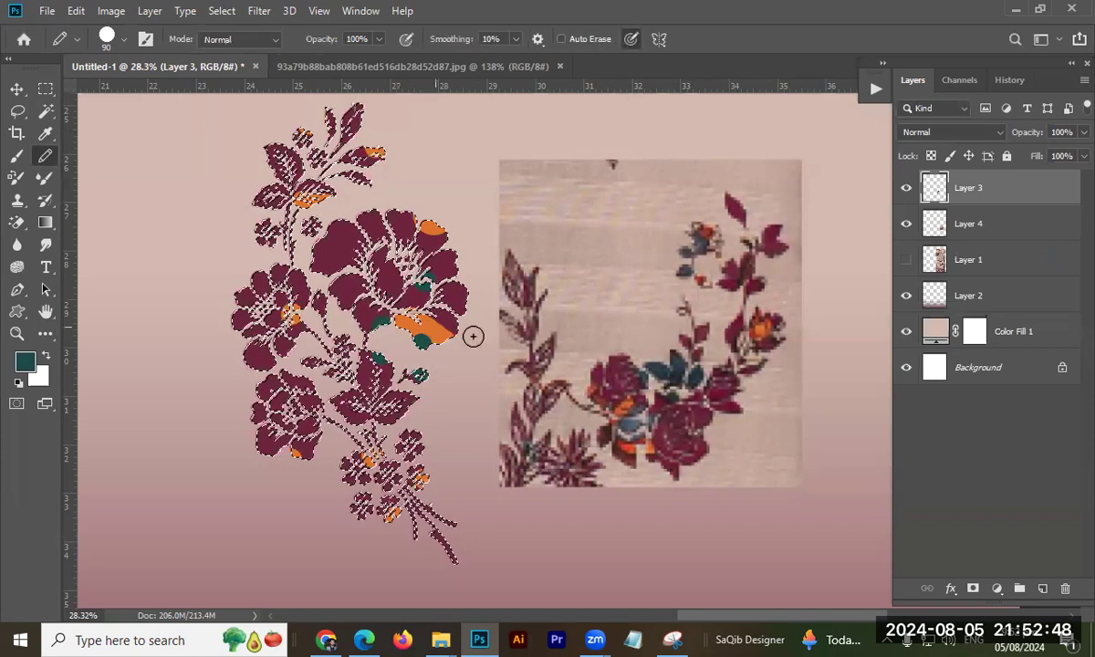
left_click(361, 252)
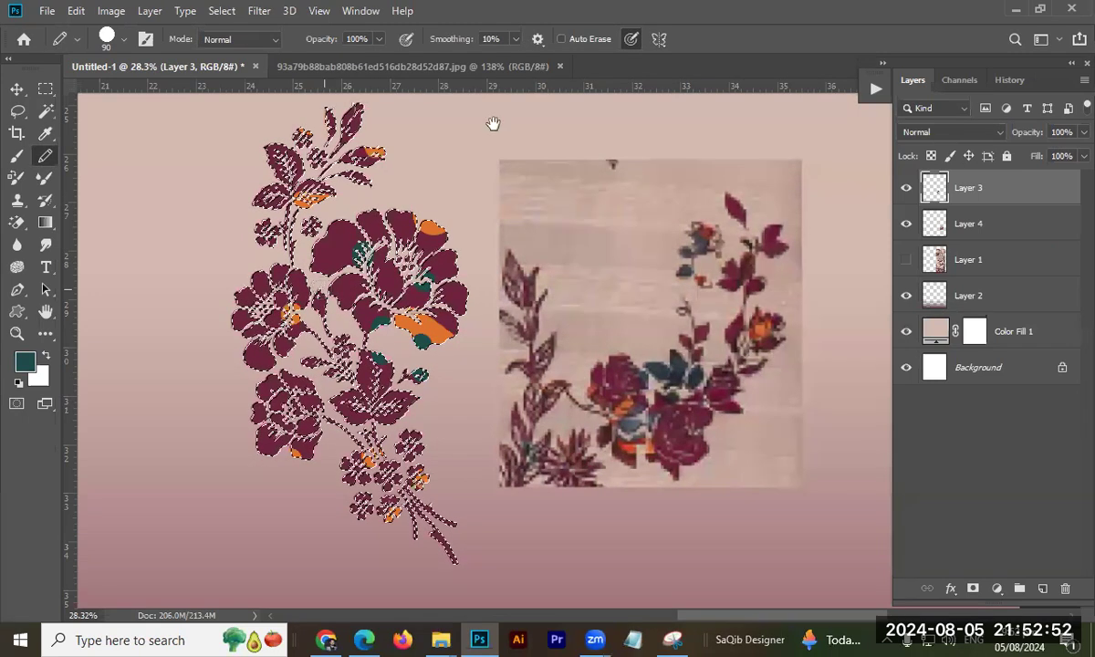
Add teal accents to the spray's smaller flower, upper leaves and top bud.
left_click_drag(493, 124, 560, 98)
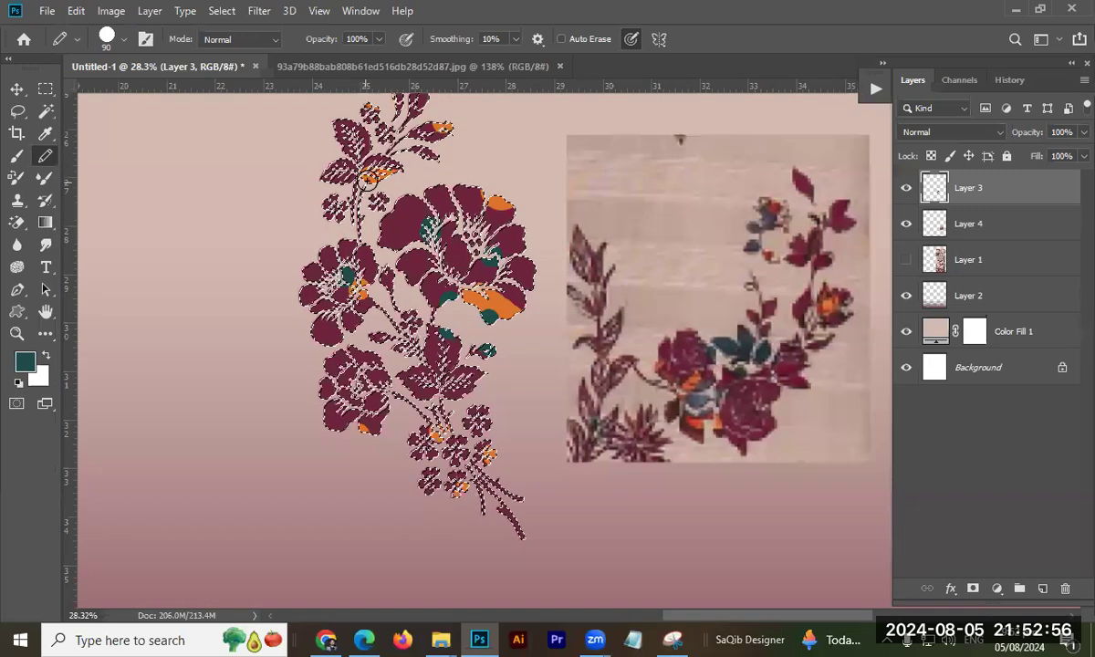
left_click(336, 175)
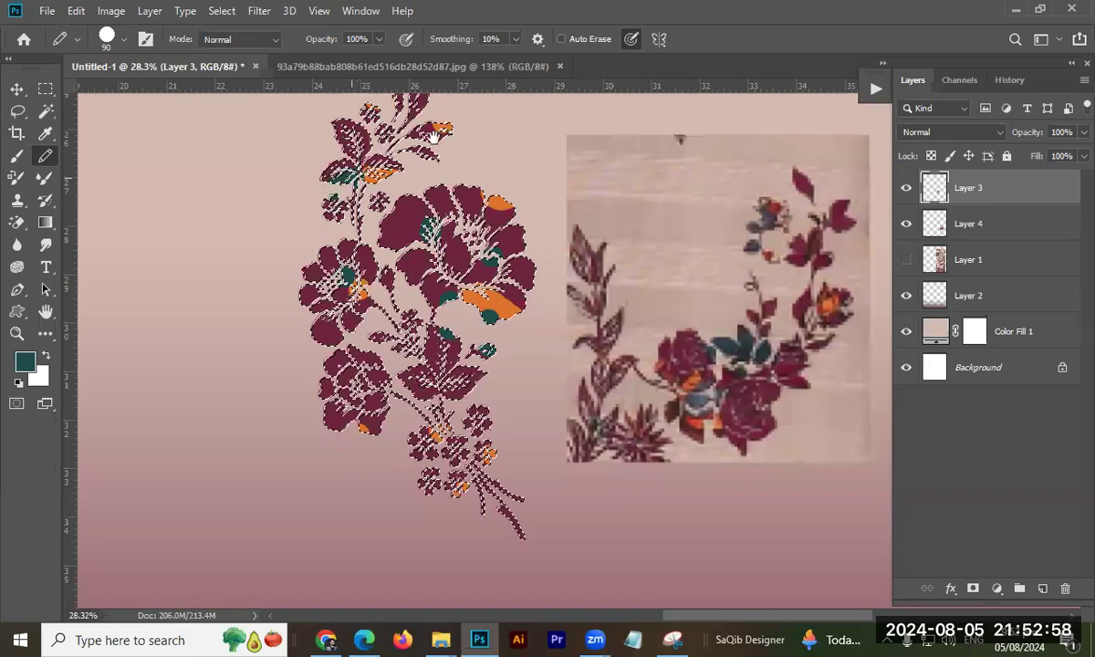
scroll(447, 161, "up", 3)
scroll(396, 213, "down", 3)
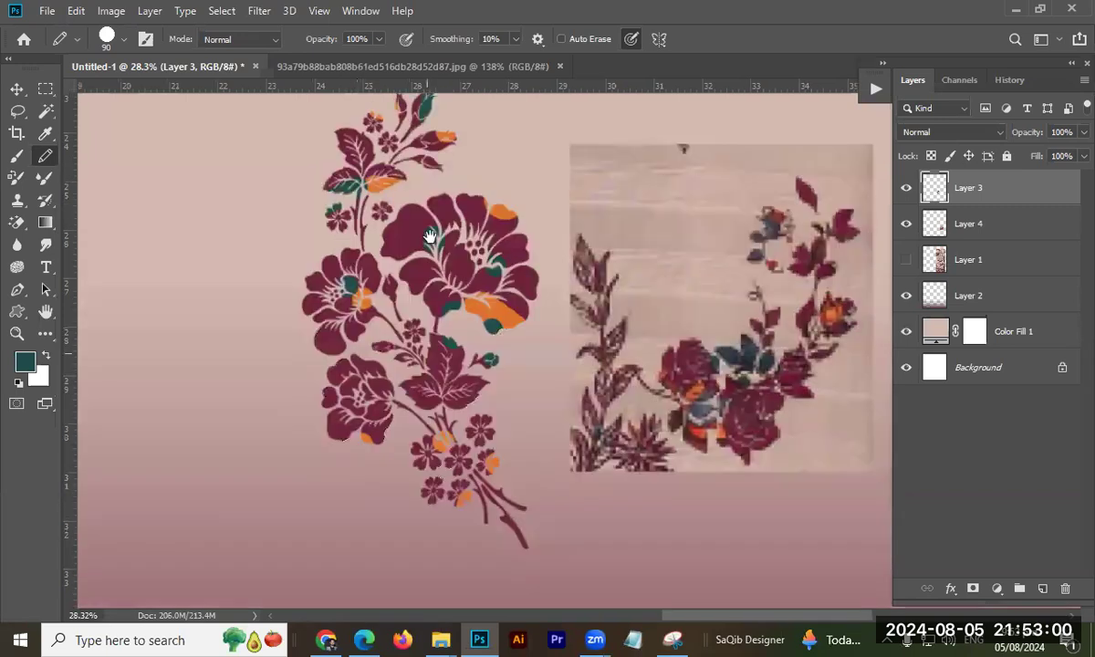
Undo the oversized teal strokes on the lower rose and large flower, keep small teal accents and deselect the spray.
key("ctrl+z")
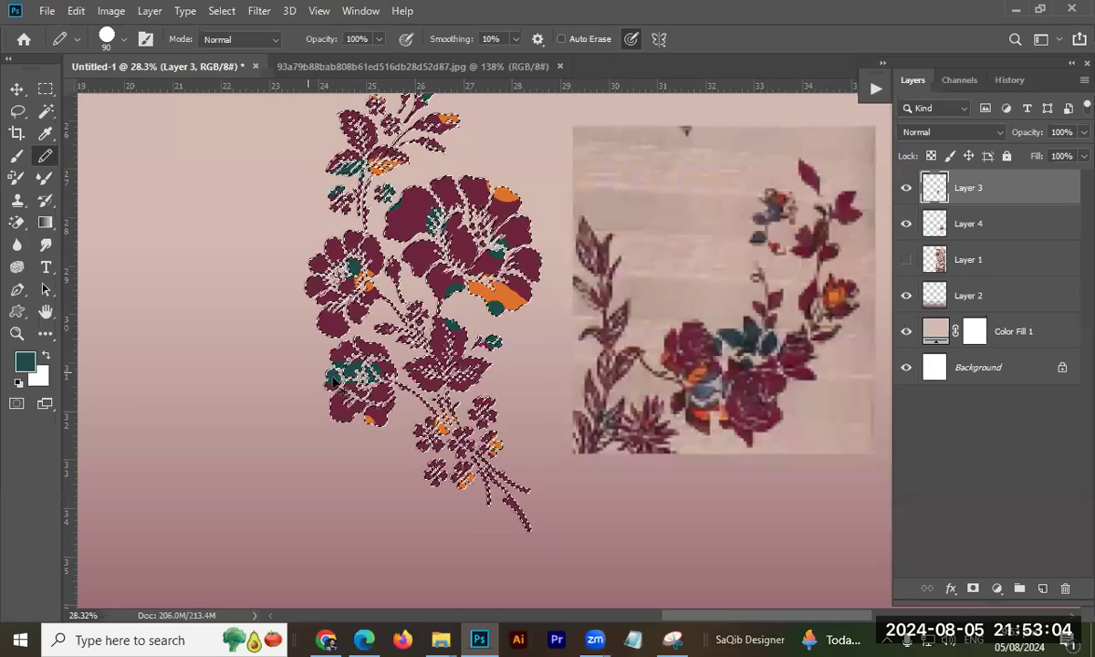
key("ctrl+z")
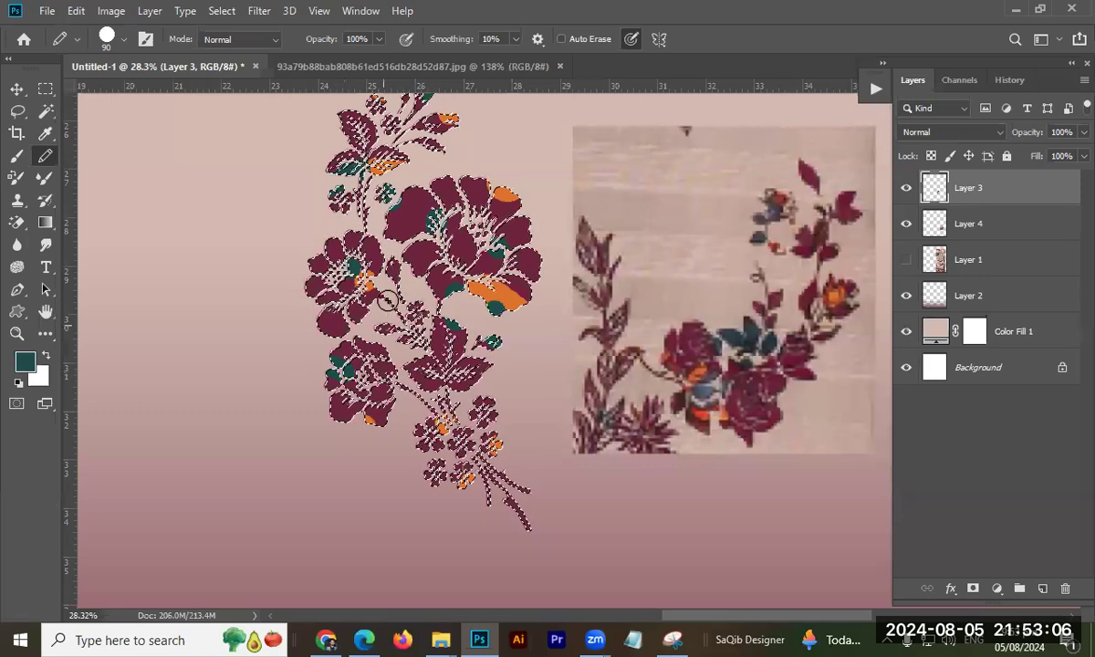
key("ctrl+z")
key("ctrl+z")
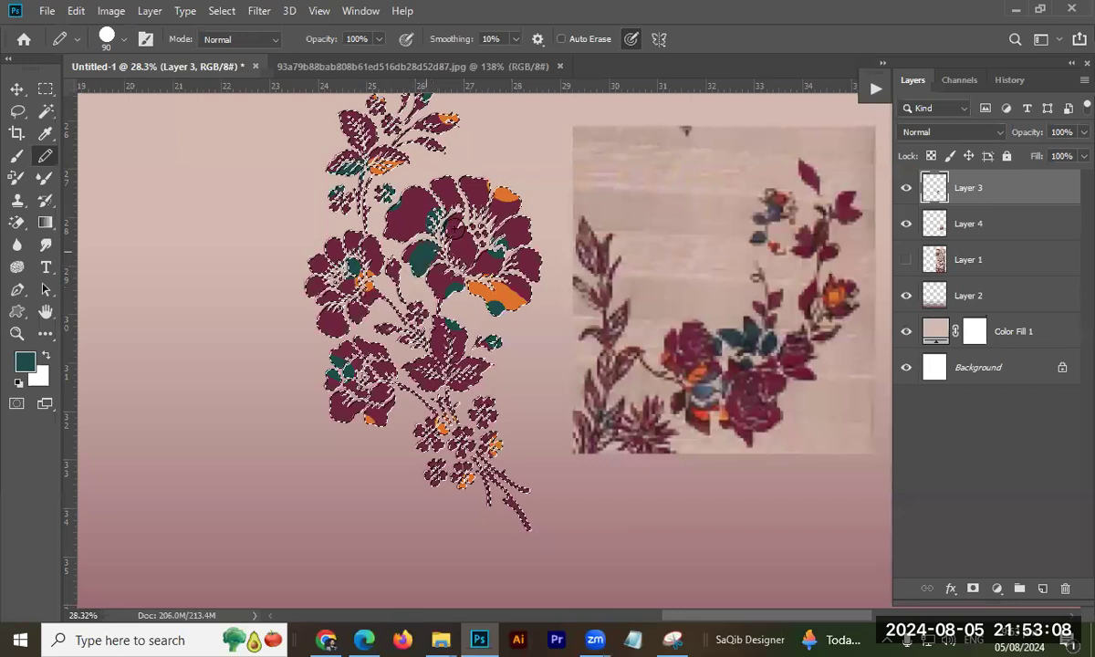
key("ctrl+shift+z")
key("ctrl+shift+z")
key("ctrl+shift+z")
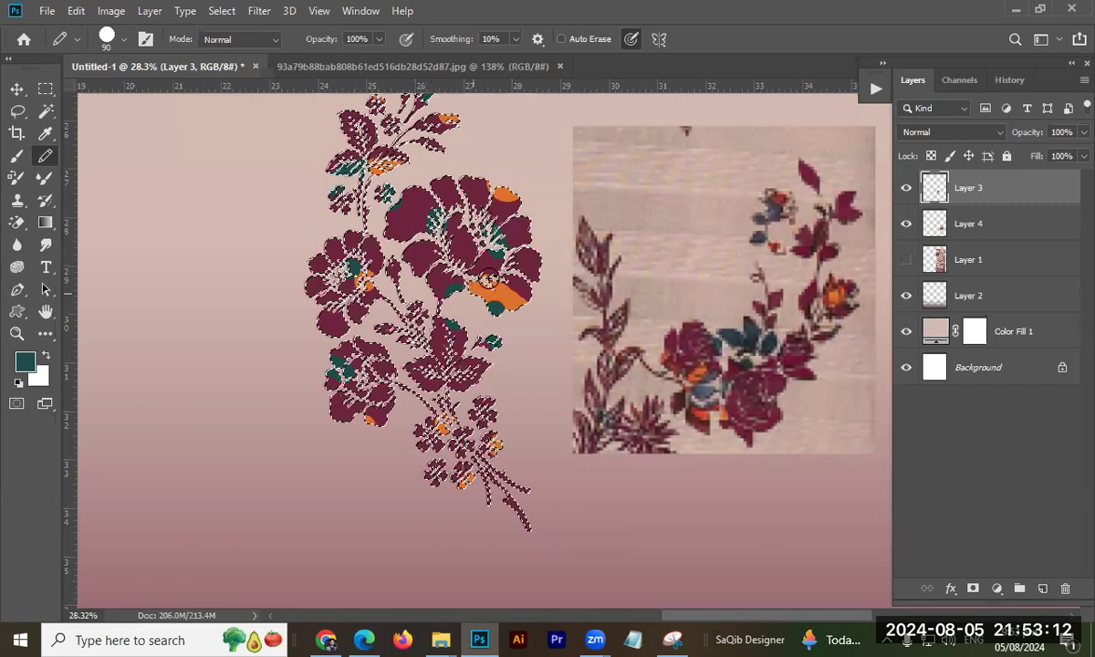
key("ctrl+d")
key("ctrl+minus")
key("ctrl+minus")
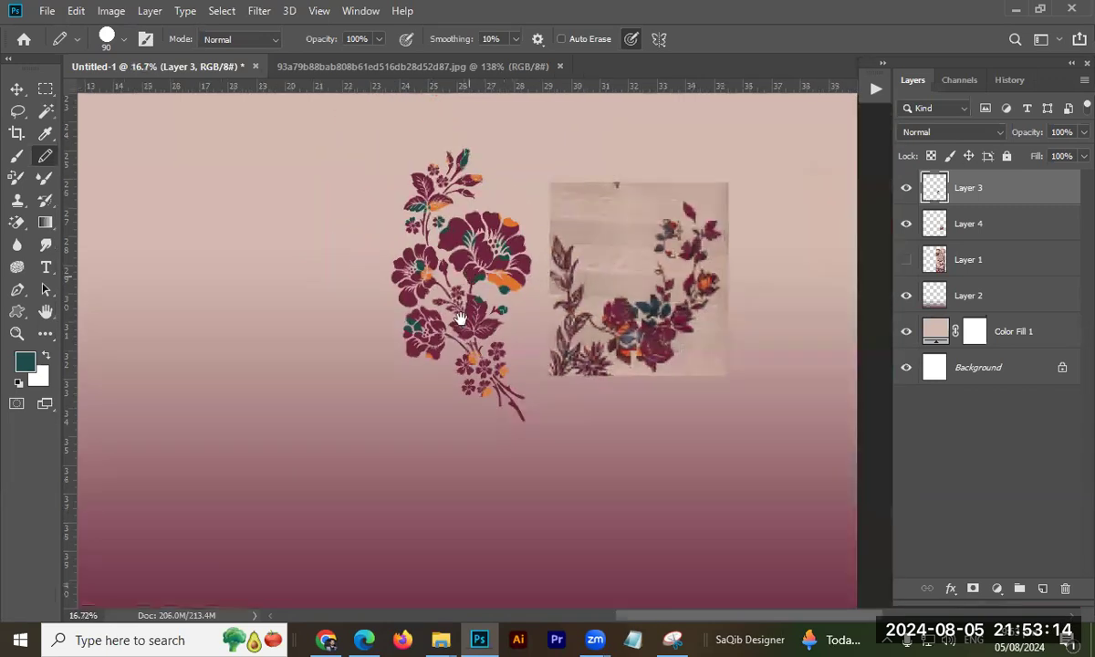
Add a black drop shadow to the flower spray layer with Normal blending, 100% opacity and 11 px distance.
key("v")
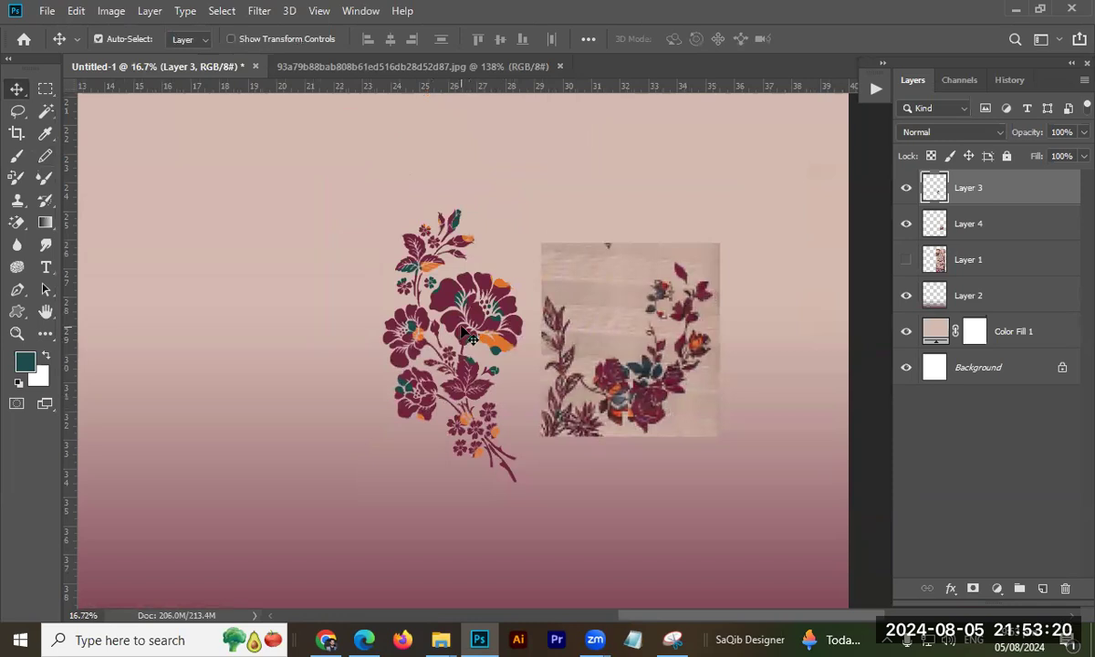
double_click(1022, 189)
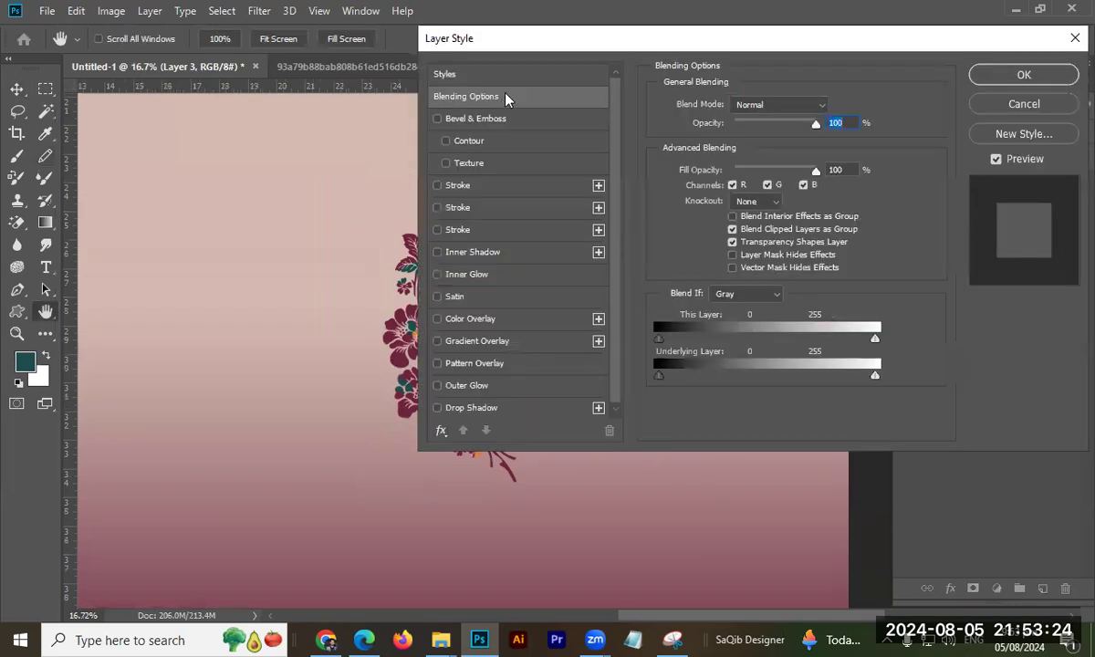
left_click_drag(522, 48, 690, 54)
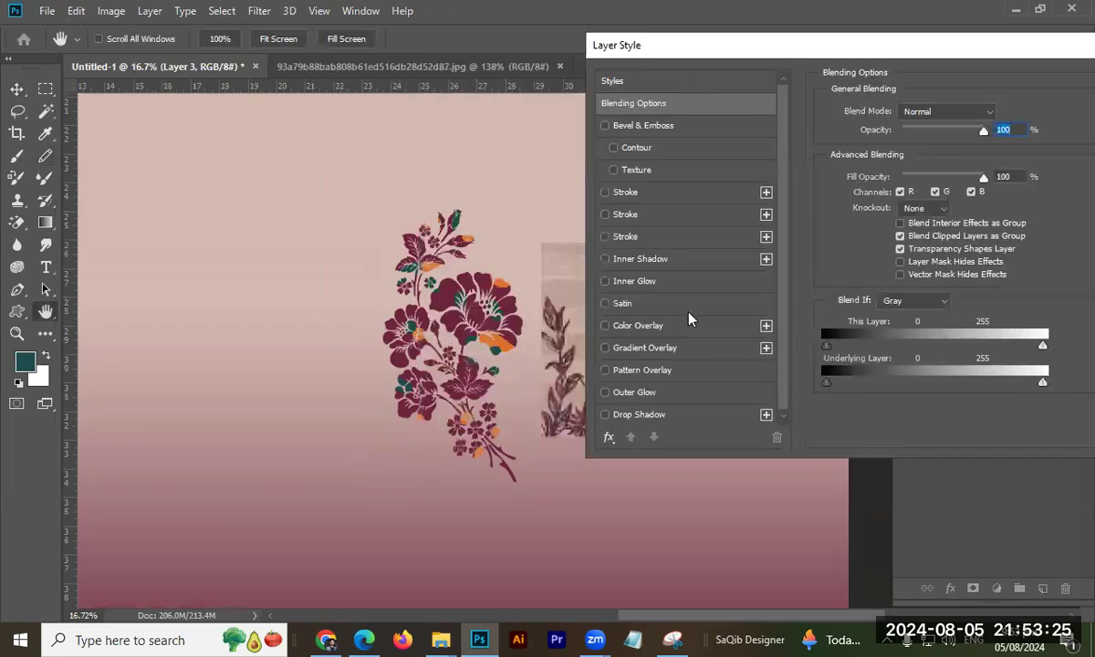
left_click(658, 418)
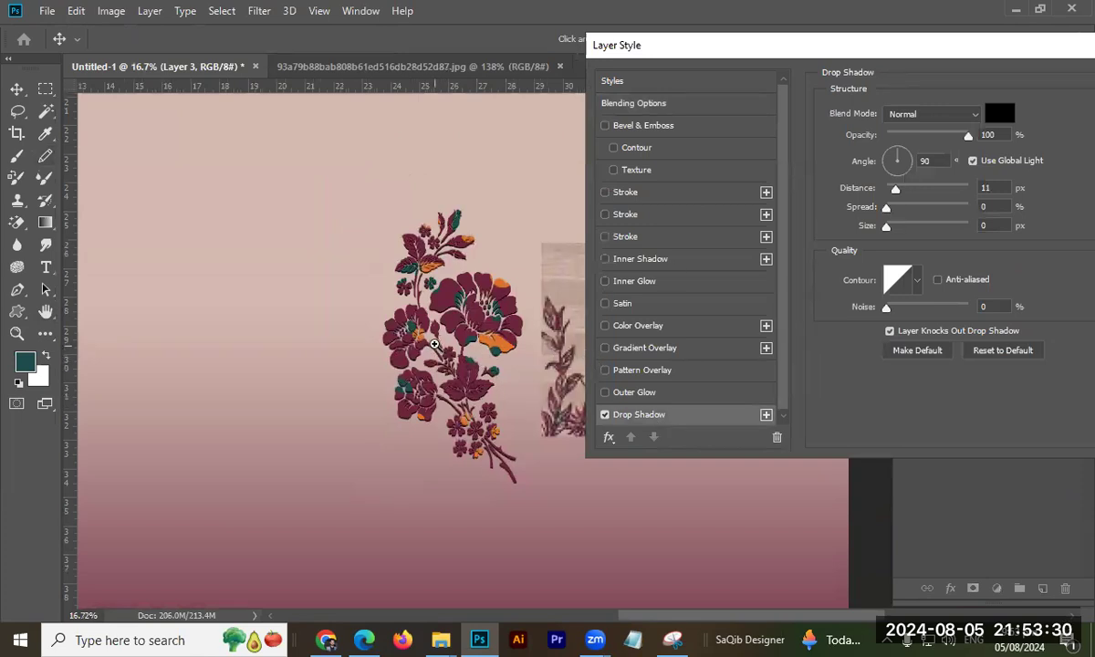
key("Return")
Set the flower spray's drop shadow angle to 109°.
scroll(425, 375, "up", 3)
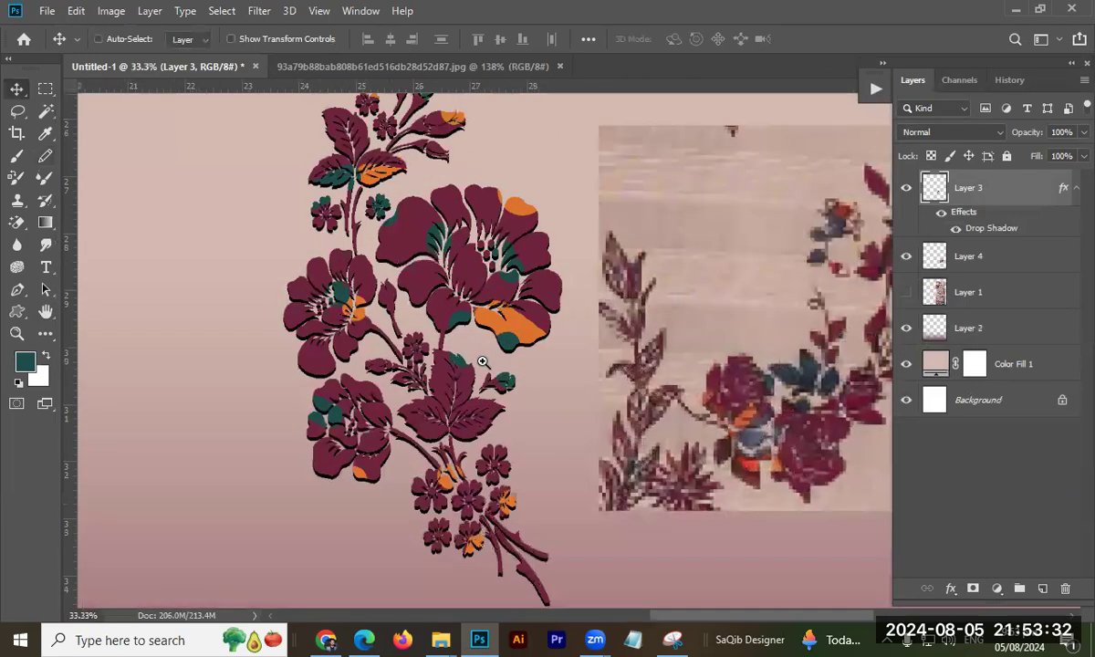
left_click_drag(424, 375, 402, 373)
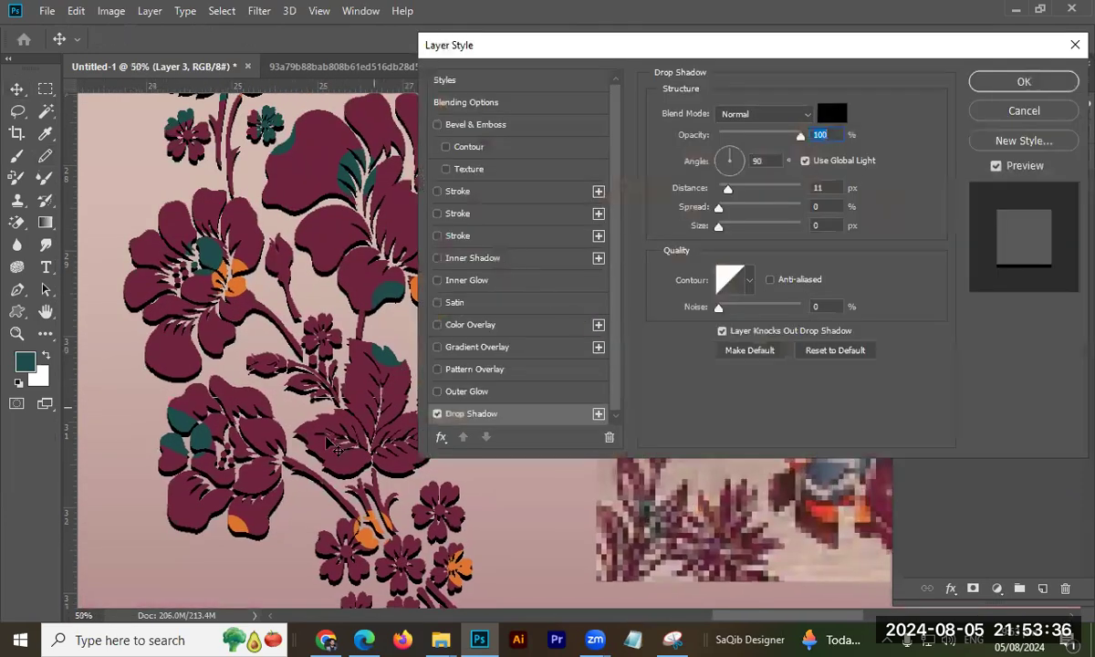
left_click_drag(323, 434, 176, 440)
left_click_drag(288, 340, 321, 336)
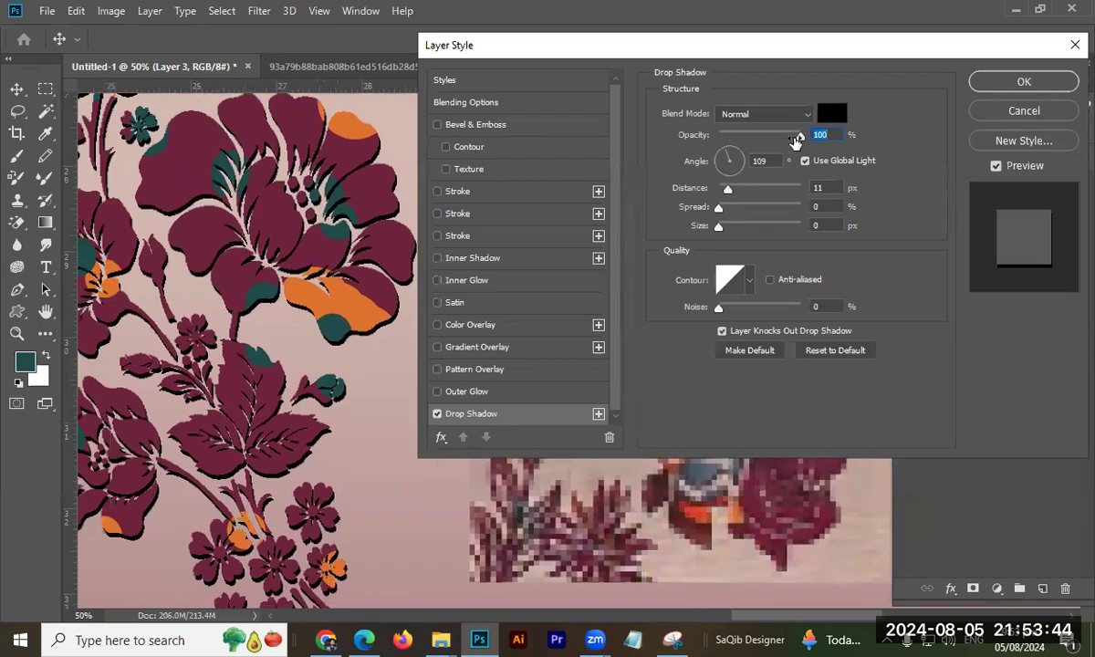
left_click_drag(782, 138, 840, 148)
left_click(1010, 84)
Hide the maroon gradient layer so only the plain pink background shows behind the motifs.
left_click_drag(629, 245, 534, 278)
left_click_drag(548, 305, 549, 384)
left_click(906, 327)
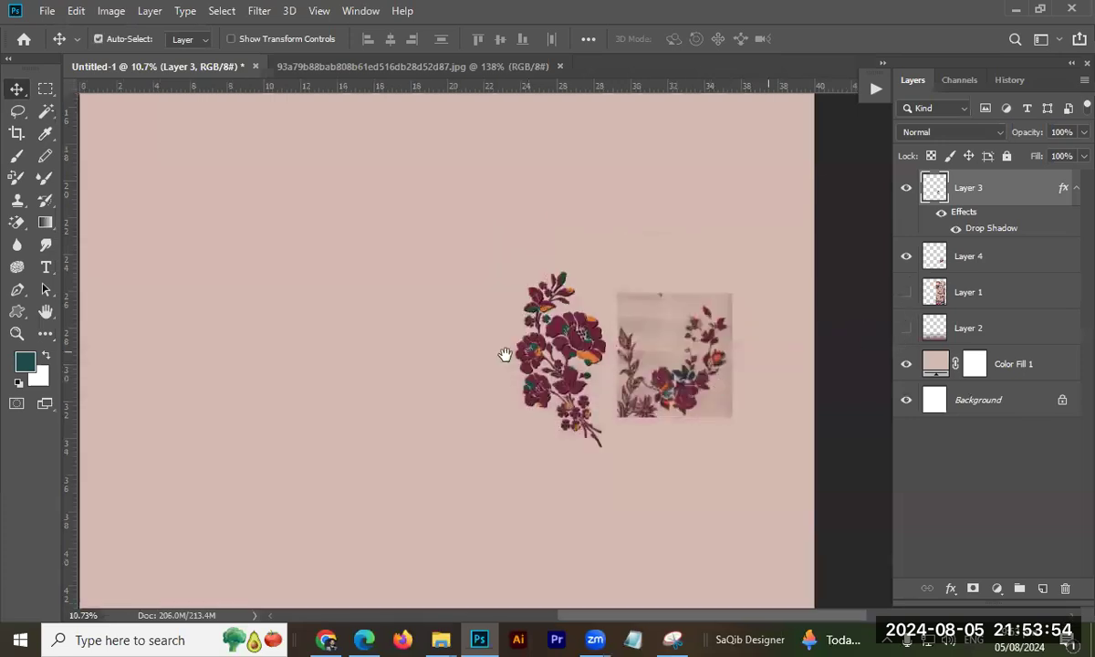
Reposition the flower spray away from the reference crop and duplicate it with its shadow, one spray diagonally above the other.
scroll(467, 311, "left", 2)
scroll(467, 311, "down", 1)
left_click_drag(639, 333, 600, 267)
left_click_drag(558, 200, 822, 200)
Outline the bud and leaf sprig at the tip of the duplicated flower spray and cut it onto its own layer.
key("l")
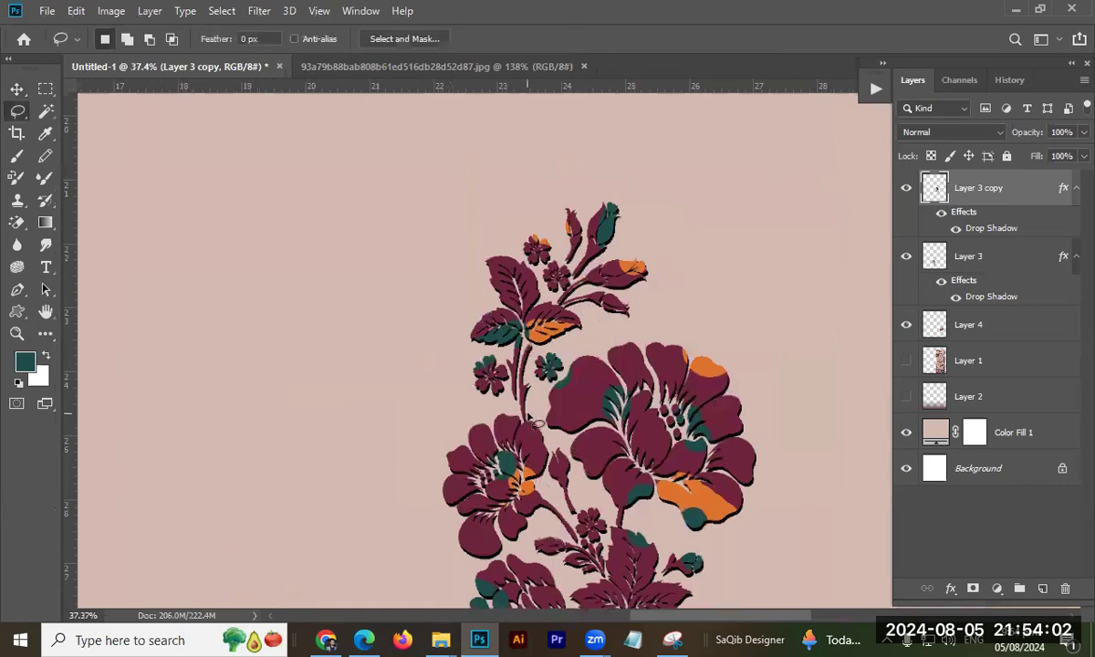
mouse_move(532, 420)
left_mouse_down()
mouse_move(453, 399)
mouse_move(500, 240)
mouse_move(631, 164)
mouse_move(664, 232)
mouse_move(656, 285)
mouse_move(635, 326)
mouse_move(594, 344)
left_mouse_up()
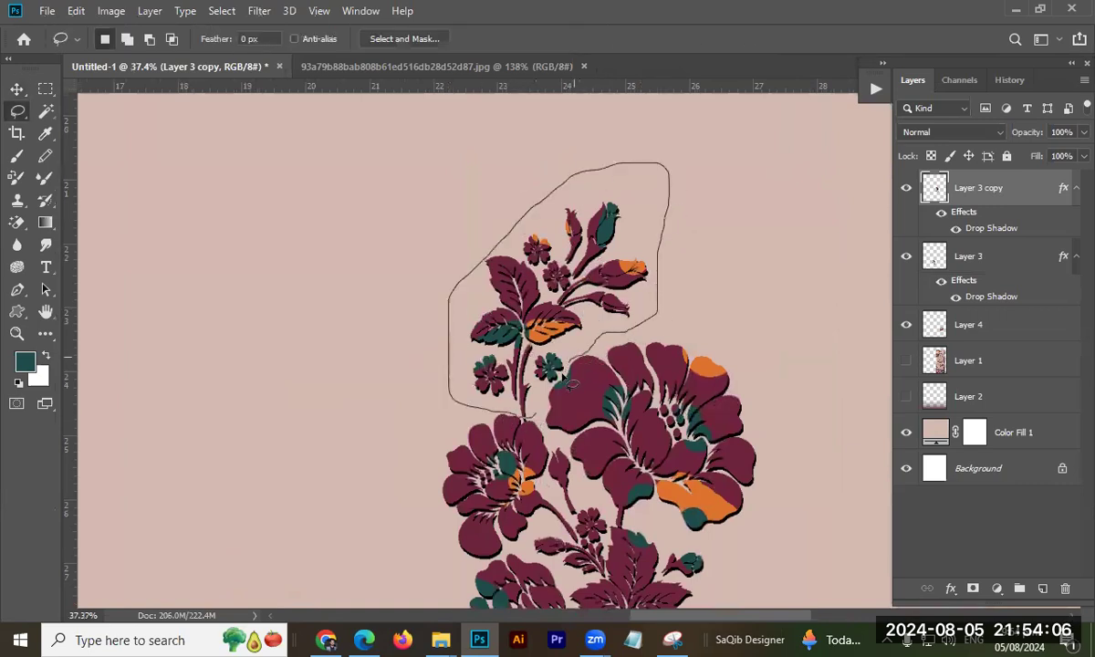
left_click_drag(543, 395, 535, 414)
mouse_move(478, 240)
left_mouse_down()
mouse_move(463, 288)
mouse_move(475, 251)
left_mouse_up()
left_click_drag(529, 288, 433, 309)
key("ctrl+j")
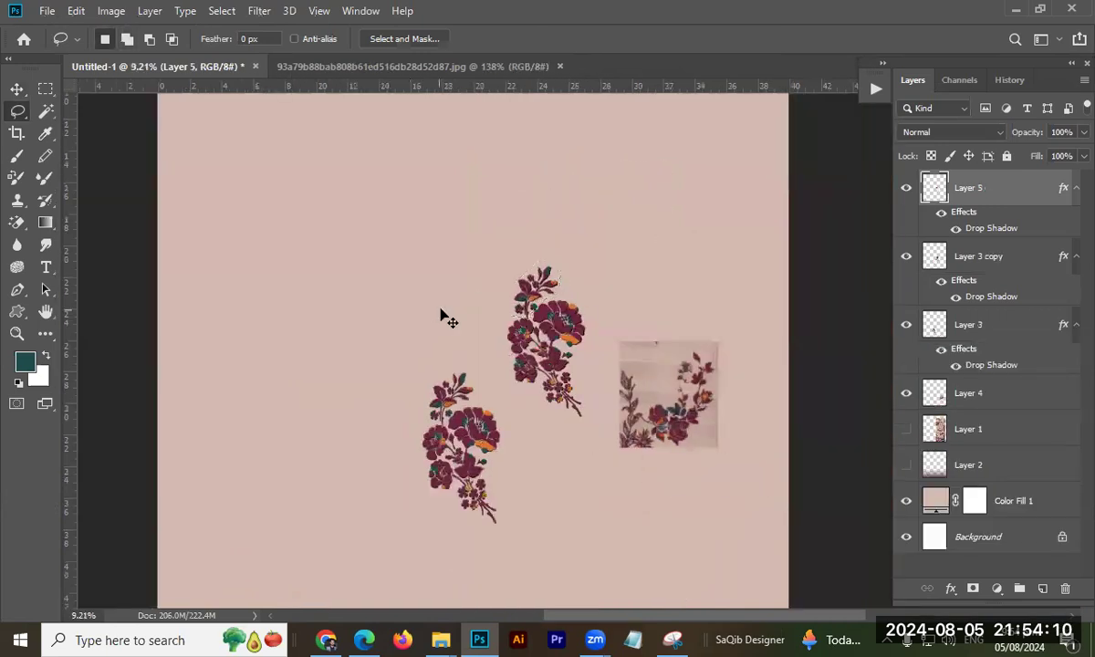
Move the separated bud sprig up and to the left, away from the sprays, undoing any accidental background shift.
key("v")
left_click_drag(507, 278, 441, 256)
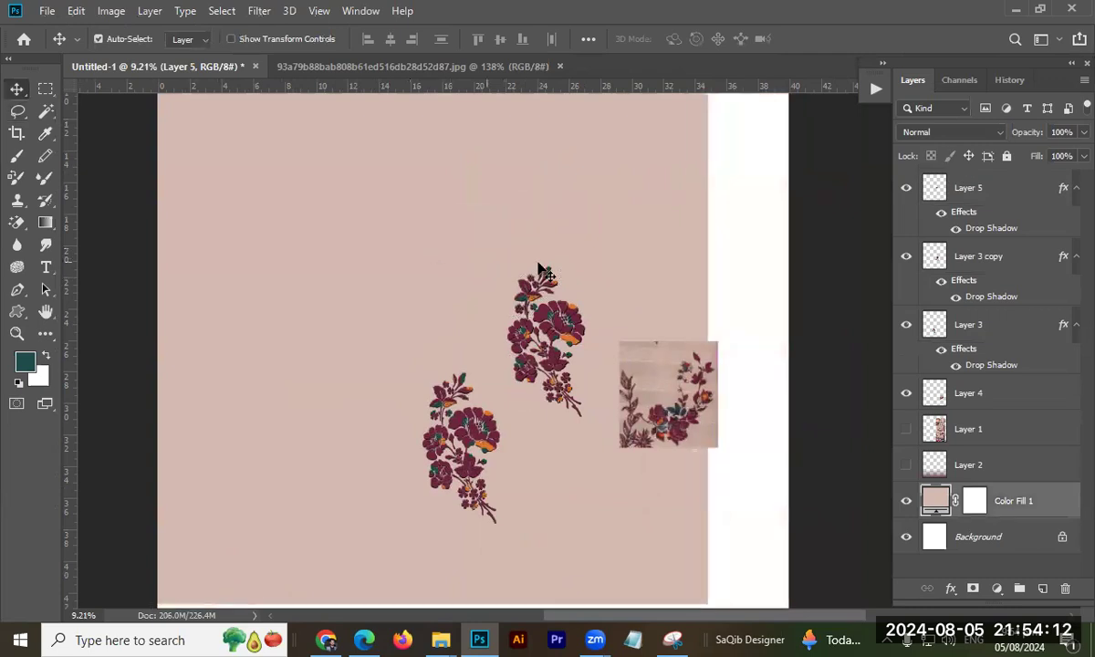
key("ctrl+z")
left_click_drag(543, 277, 379, 213)
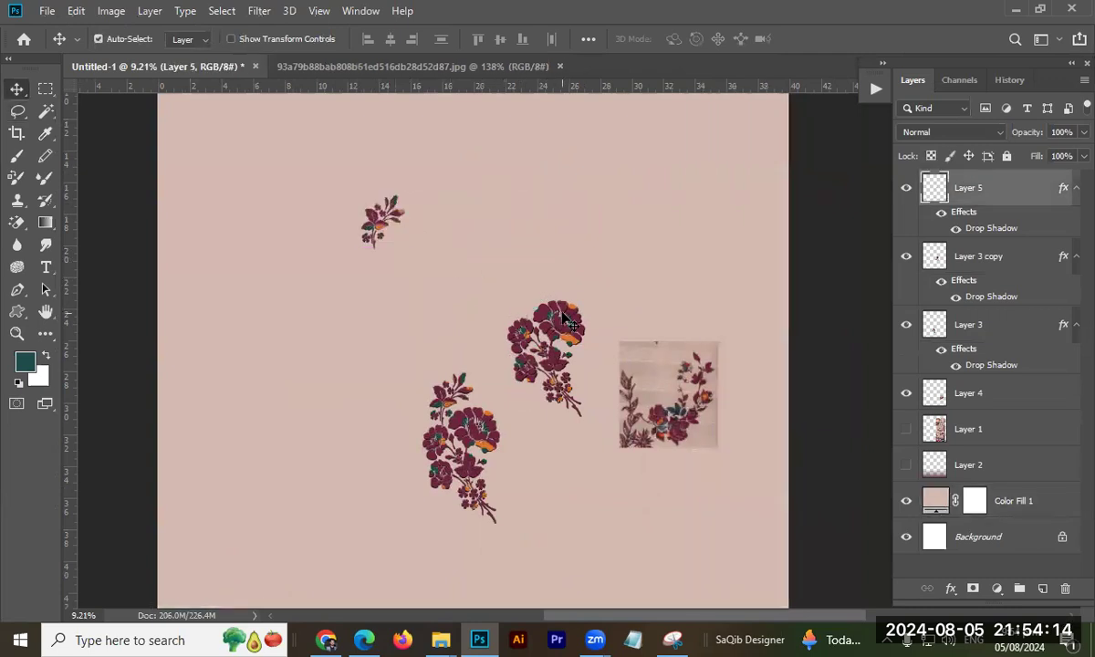
Flip the duplicated spray without its bud sprig horizontally.
left_click(553, 315, "ctrl")
left_click_drag(553, 320, 619, 342)
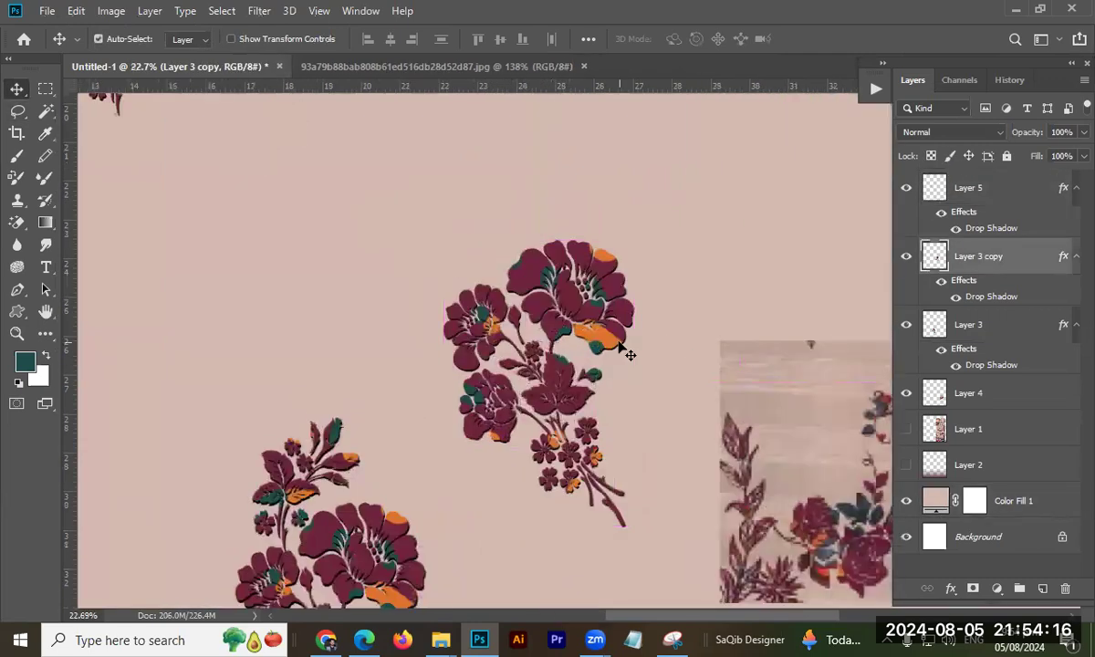
key("l")
mouse_move(598, 313)
left_mouse_down()
mouse_move(548, 319)
mouse_move(570, 316)
left_mouse_up()
key("v")
key("alt+e")
key("a")
key("h")
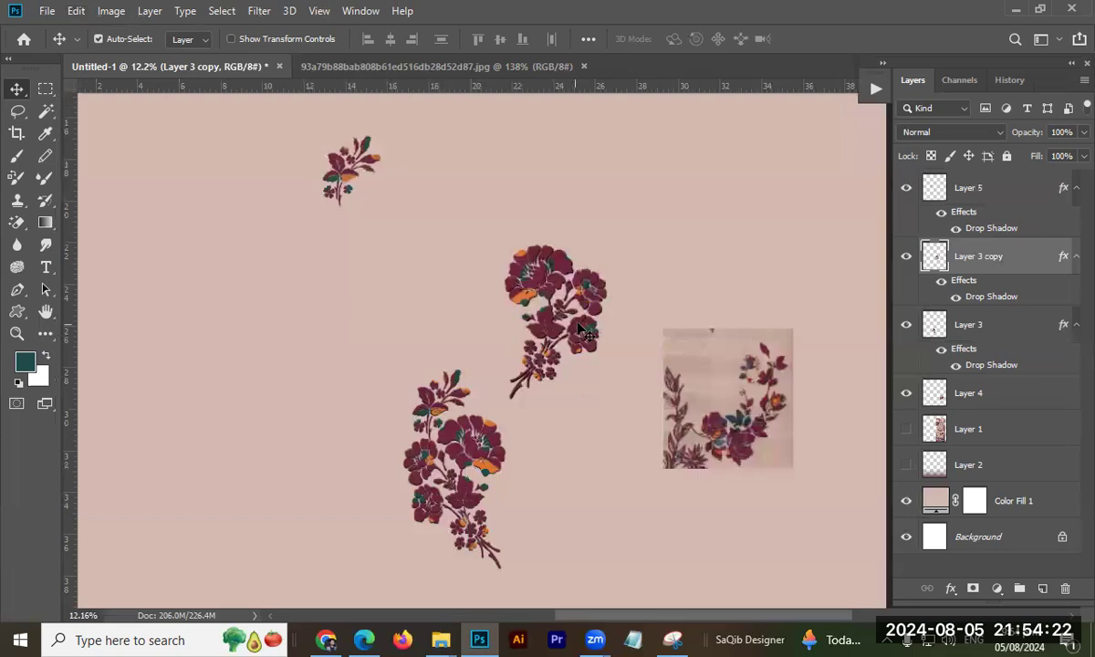
Duplicate the flipped spray to the lower left and cut the copy's large flower onto its own layer.
left_click_drag(538, 272, 327, 386)
key("l")
mouse_move(378, 463)
left_mouse_down()
mouse_move(335, 460)
mouse_move(109, 341)
mouse_move(465, 276)
mouse_move(419, 379)
mouse_move(429, 409)
mouse_move(391, 419)
mouse_move(377, 462)
left_mouse_up()
left_click_drag(423, 347, 334, 352)
key("ctrl+j")
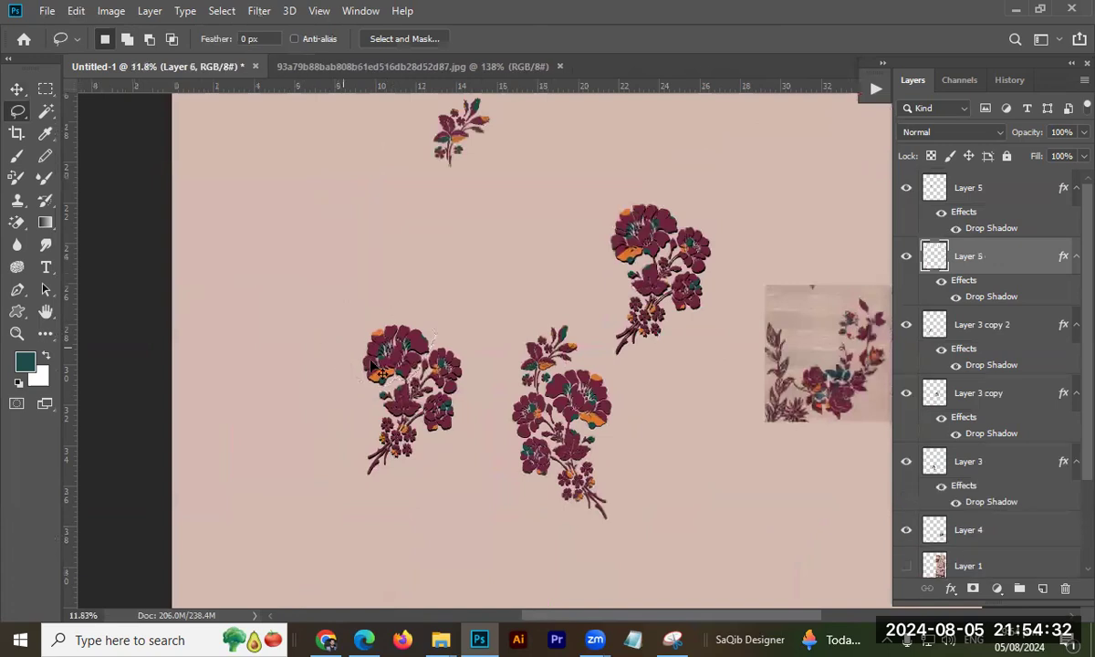
Move the separated large flower up below the bud sprig and scale it down.
key("v")
left_click_drag(410, 336, 501, 192)
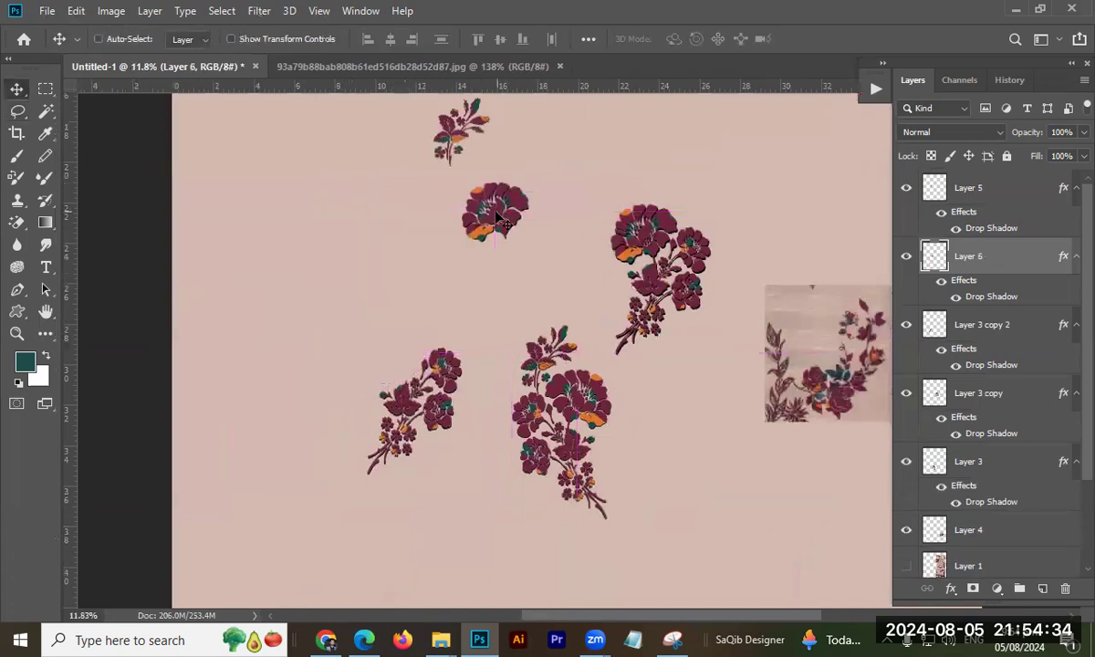
key("ctrl+t")
key("Return")
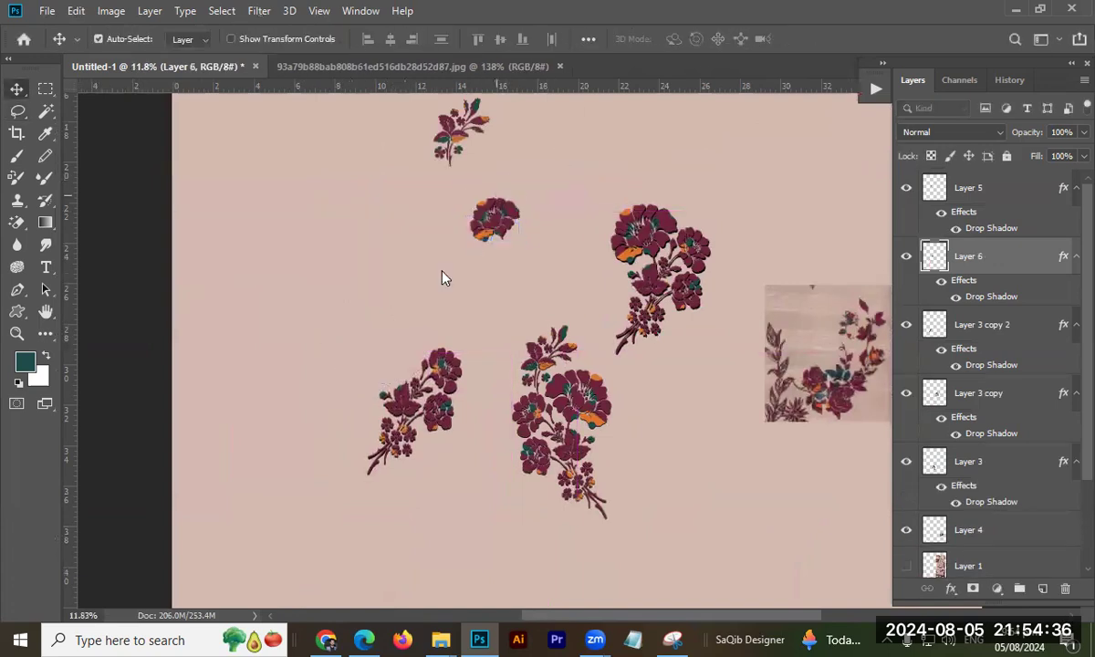
scroll(427, 391, "down", 2)
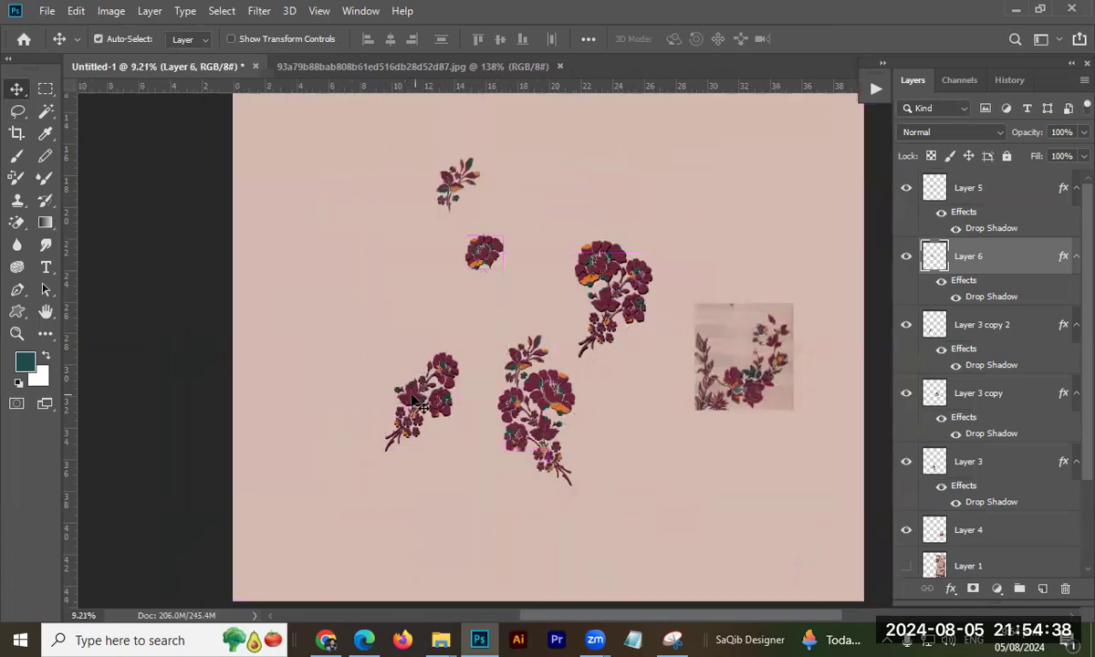
Duplicate the lower-left spray without its large flower to the upper right and flip the copy horizontally.
mouse_move(409, 390)
left_mouse_down()
mouse_move(696, 136)
mouse_move(637, 265)
mouse_move(727, 235)
mouse_move(741, 242)
left_mouse_up()
key("alt+e")
key("a")
key("h")
Cut the upper flower and large leaf cluster of the upper-right spray onto their own layer and move them up and left.
key("l")
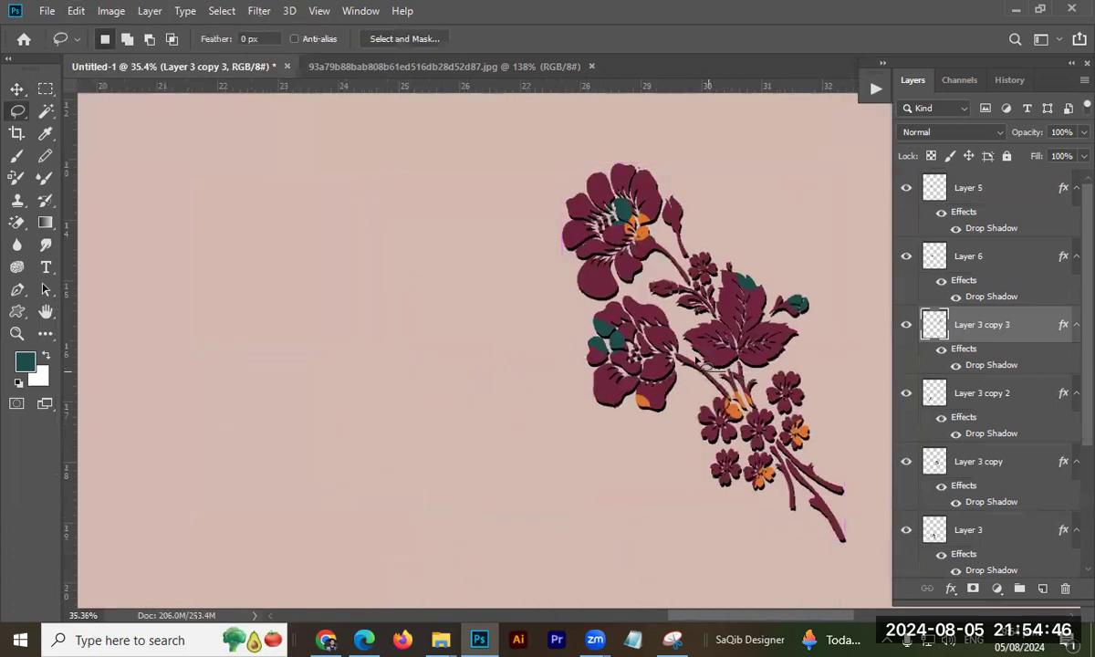
mouse_move(682, 349)
left_mouse_down()
mouse_move(623, 287)
mouse_move(607, 287)
mouse_move(685, 154)
mouse_move(850, 269)
mouse_move(810, 360)
mouse_move(762, 375)
mouse_move(736, 364)
mouse_move(867, 350)
left_mouse_up()
left_click_drag(800, 347, 589, 224)
mouse_move(650, 245)
left_mouse_down()
mouse_move(652, 408)
mouse_move(588, 420)
mouse_move(513, 367)
mouse_move(475, 307)
mouse_move(462, 275)
mouse_move(490, 225)
left_mouse_up()
left_click_drag(545, 242, 501, 166)
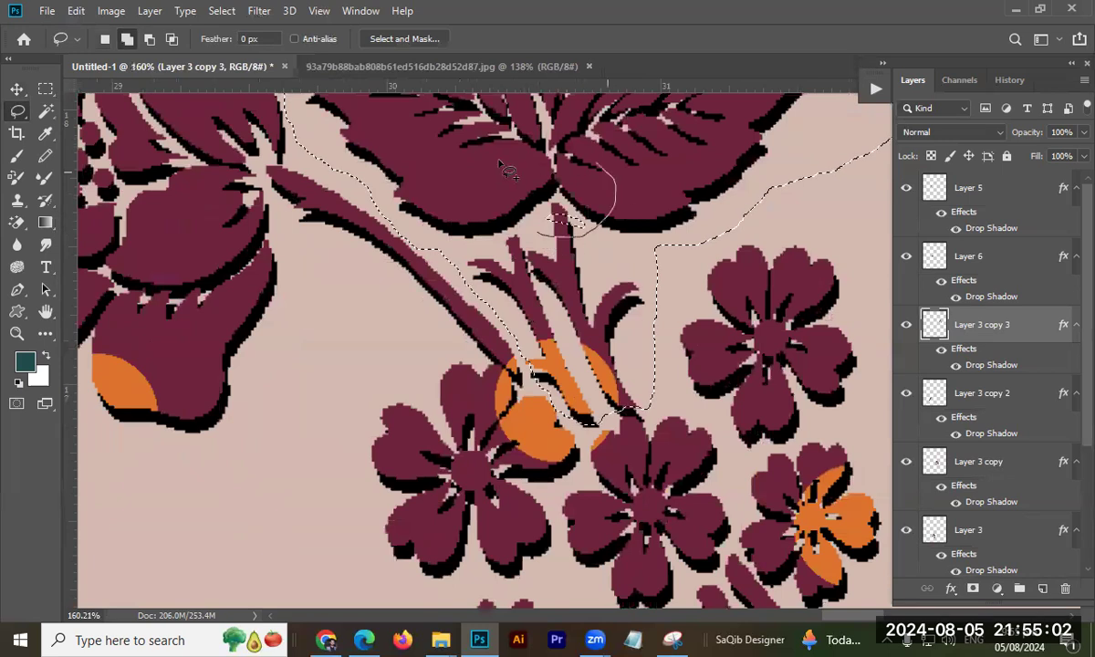
scroll(459, 242, "down", 10)
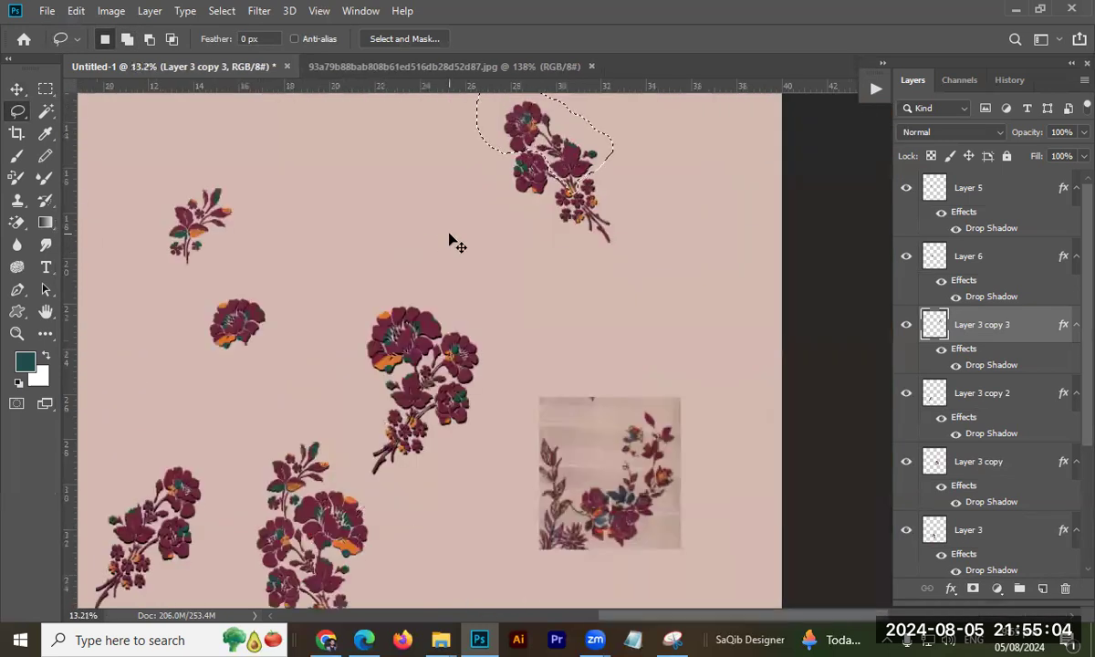
key("ctrl+j")
scroll(551, 349, "up", 3)
key("v")
left_click_drag(602, 225, 520, 168)
scroll(454, 193, "down", 3)
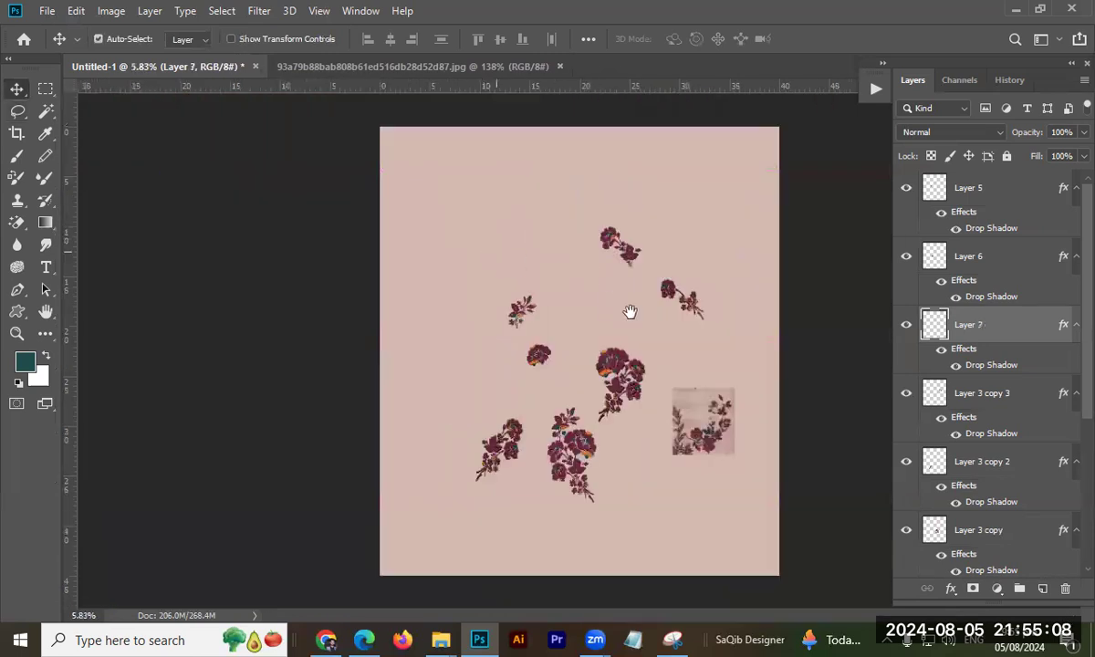
Rotate the remaining small spray at the upper right so its flower is on top and its stem points down-left.
scroll(631, 313, "up", 2)
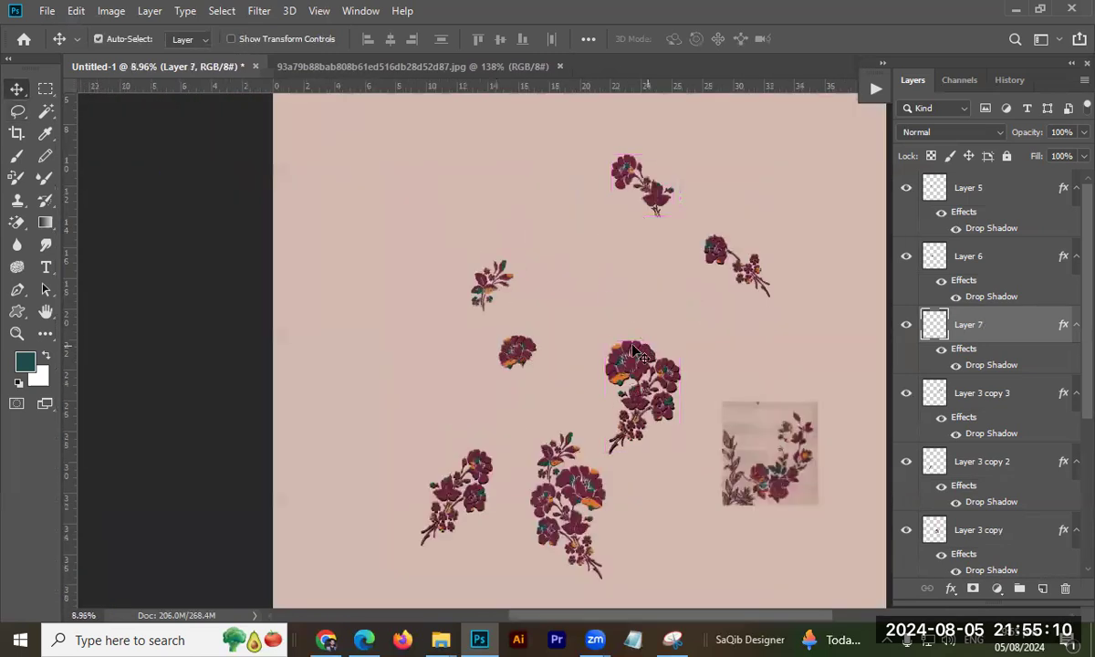
left_click_drag(613, 350, 592, 303)
left_click_drag(695, 209, 750, 299)
left_click(697, 230)
left_click(700, 226)
key("ctrl+t")
key("Return")
Duplicate the small rotated spray beside the bottom full spray, flip the copy horizontally and scale it to 75.65%.
left_click_drag(717, 230, 651, 476)
key("alt+e")
key("a")
key("h")
key("ctrl+t")
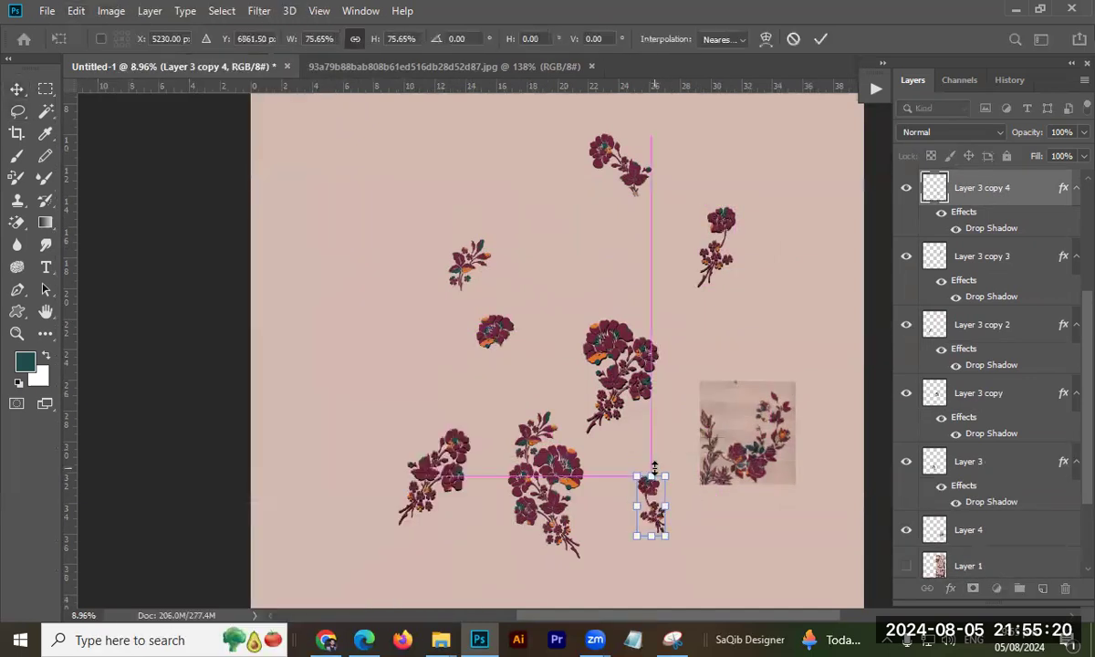
key("Return")
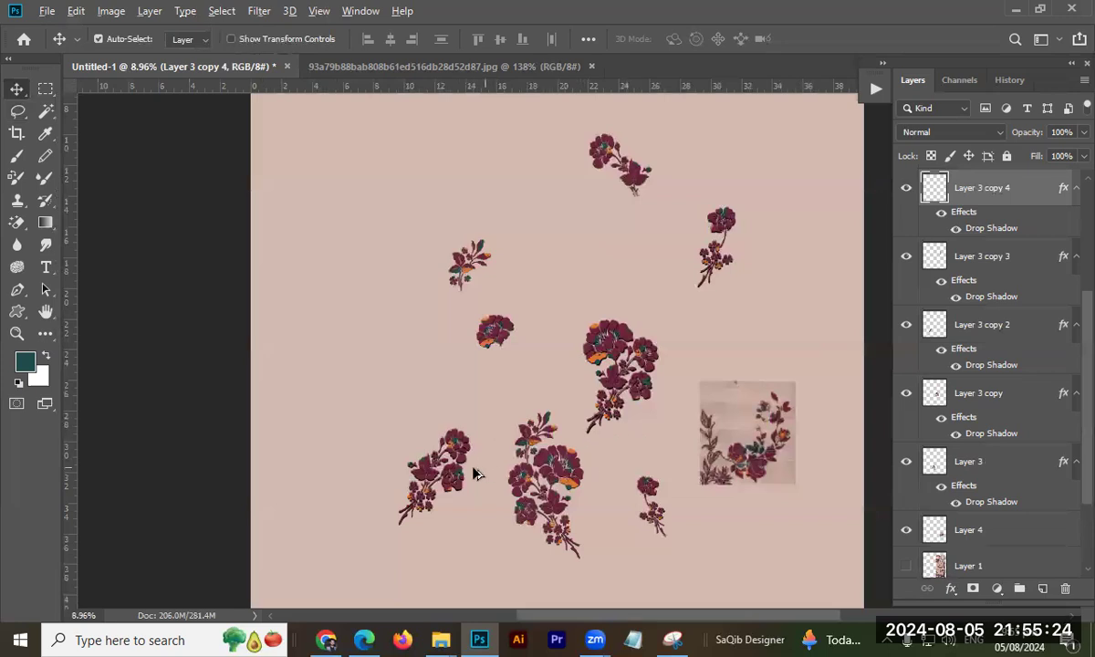
Duplicate the lower-left spray into the upper middle of the canvas, then flip the copy horizontally and scale it down.
left_click_drag(487, 362, 581, 237, "alt")
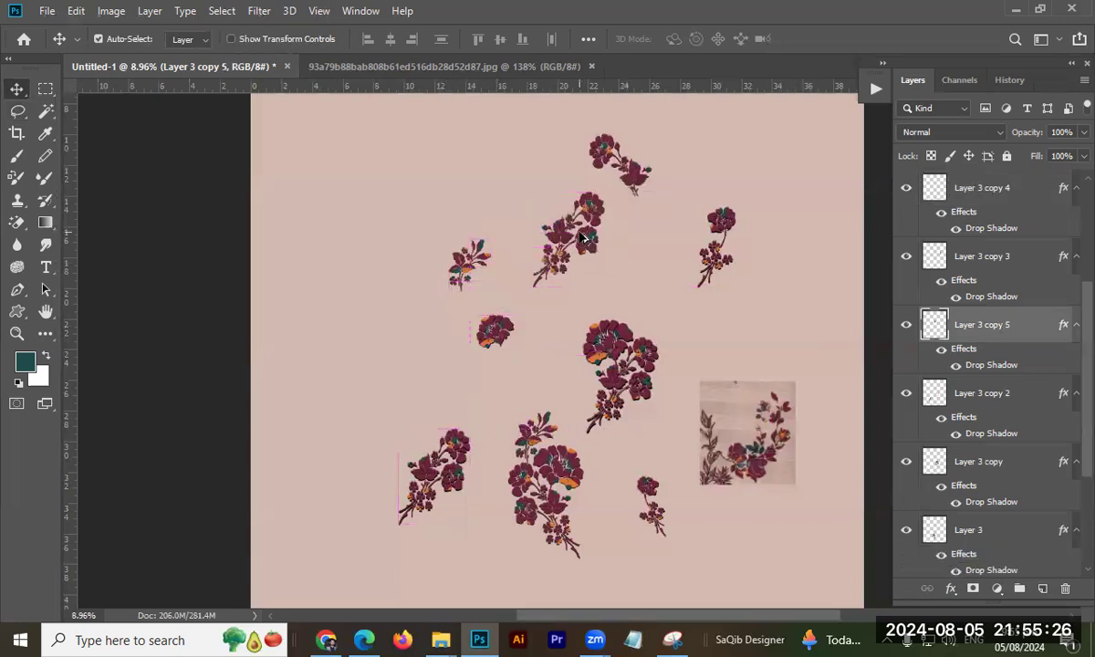
key("ctrl+t")
left_click_drag(569, 191, 568, 208)
key("Return")
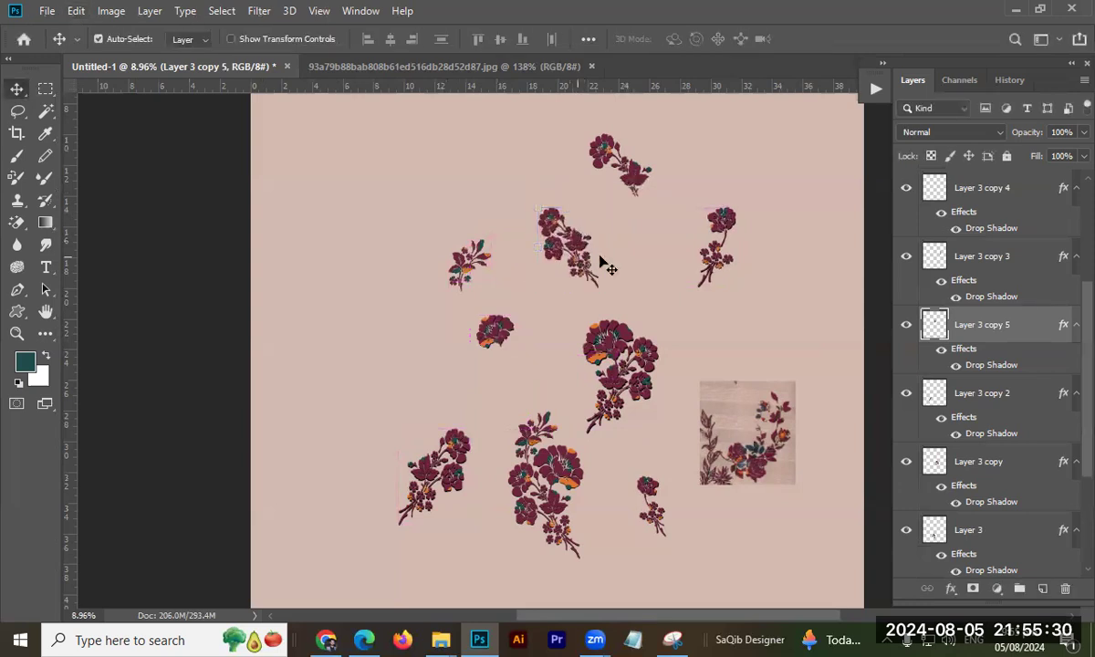
left_click_drag(589, 250, 610, 260)
Show the reference shirt photo layer, bring it to the front of the layer stack and shift it left over the motifs.
scroll(603, 189, "down", 4)
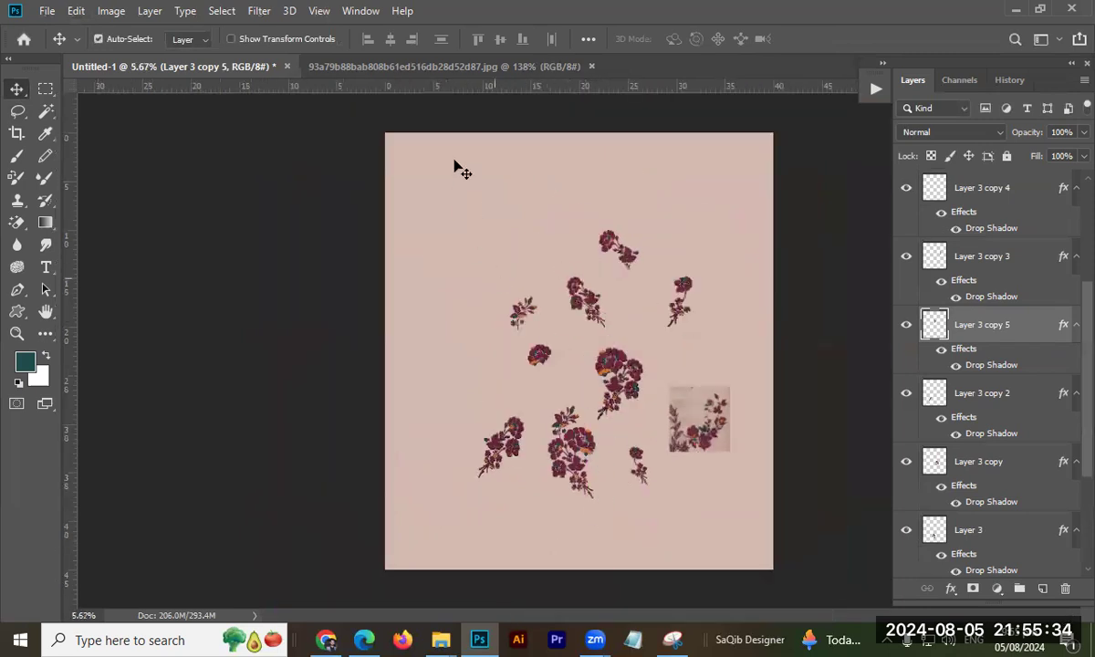
scroll(1034, 225, "up", 3)
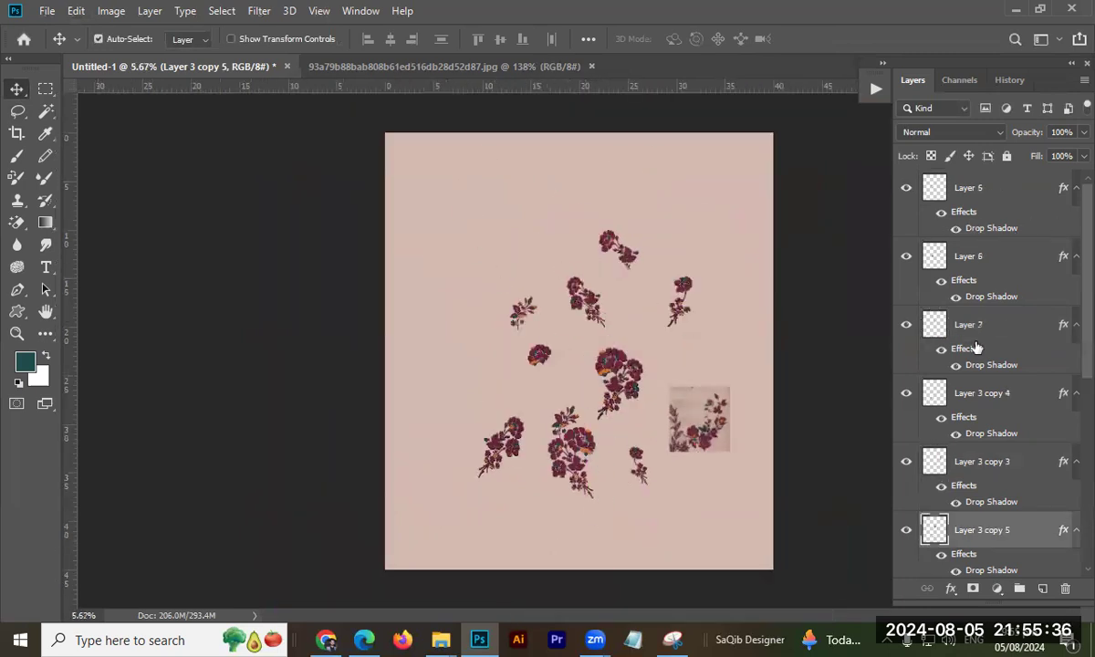
scroll(973, 349, "down", 6)
left_click(907, 452)
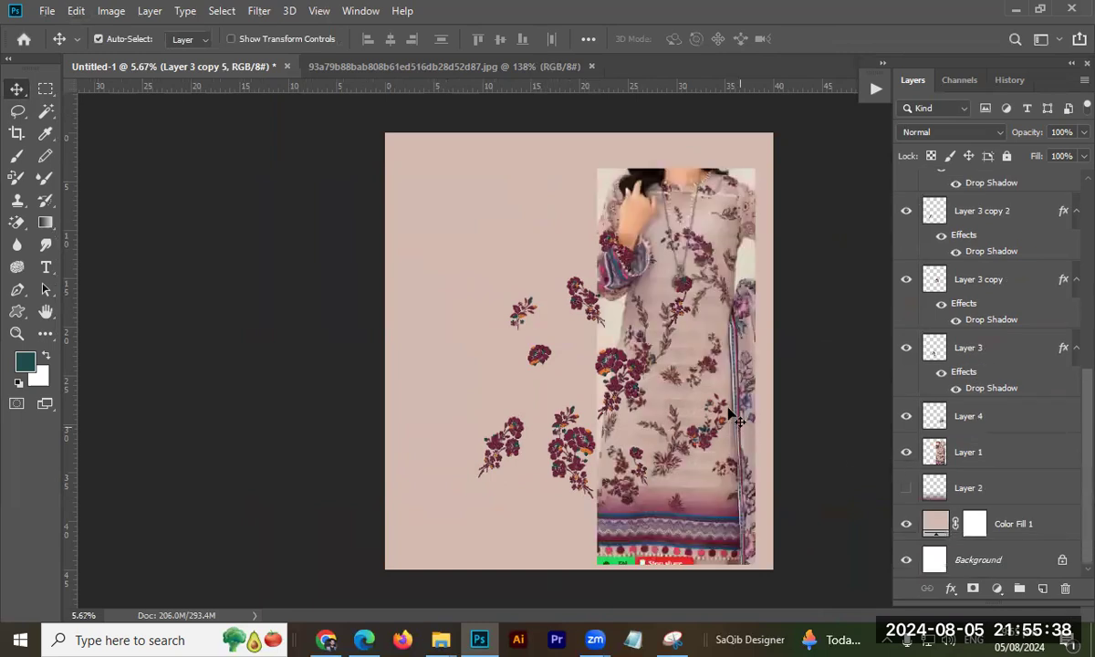
left_click(717, 381)
key("ctrl+shift+bracketright")
left_click_drag(716, 382, 646, 387)
mouse_move(628, 343)
left_mouse_down()
mouse_move(668, 340)
mouse_move(647, 342)
left_mouse_up()
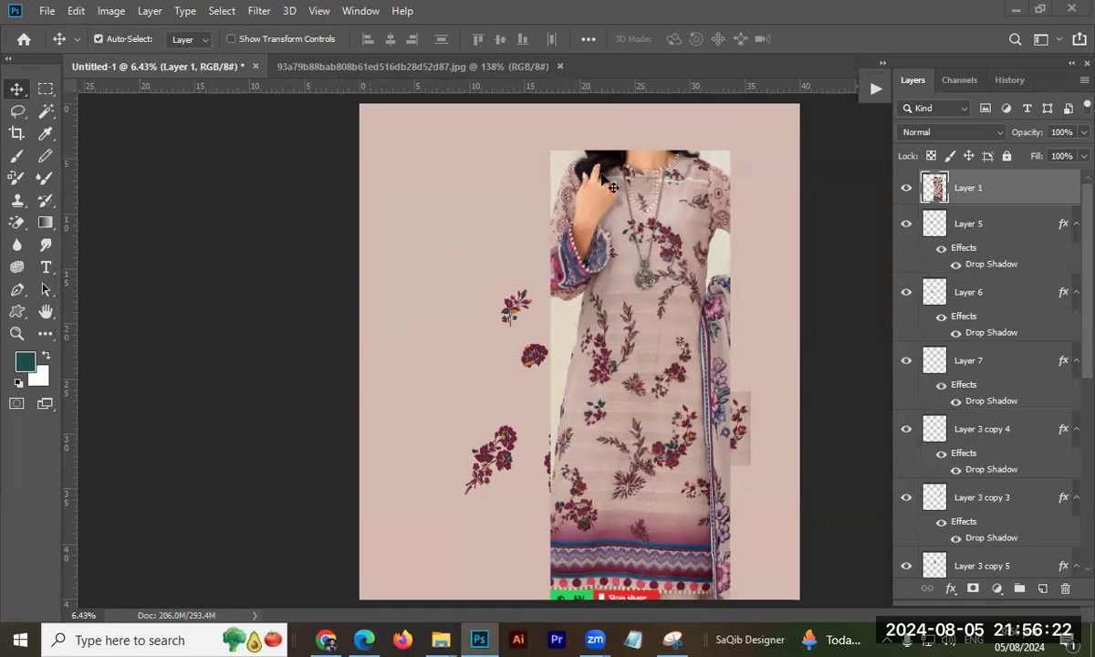
Move the reference shirt photo to the canvas's right edge so it clears the flower motifs.
left_click(430, 73)
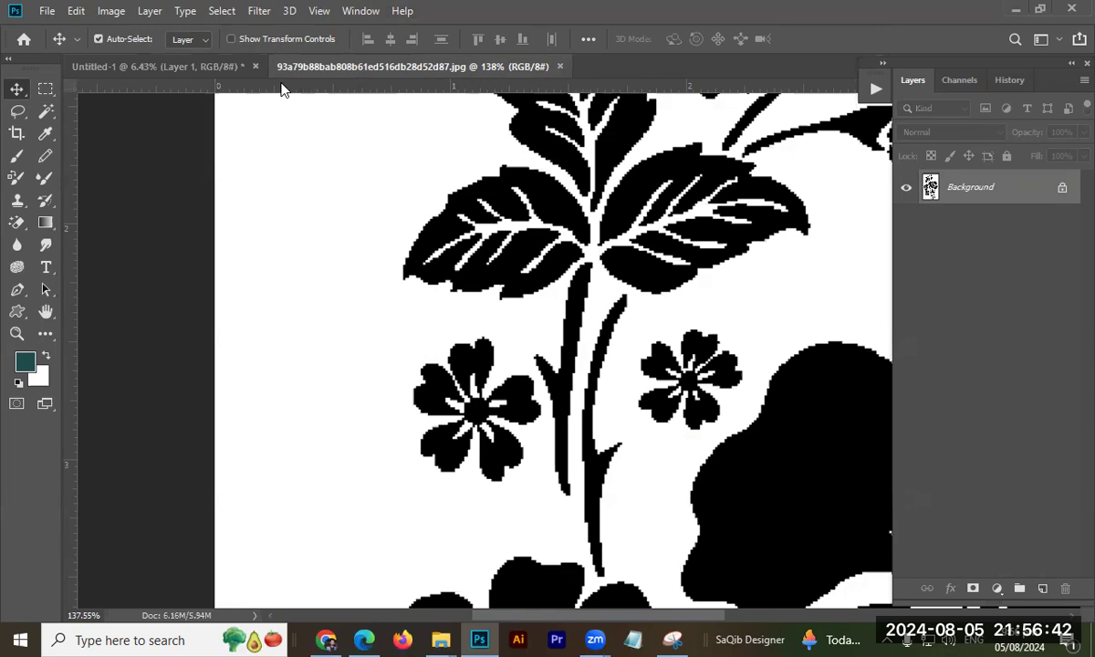
left_click(211, 73)
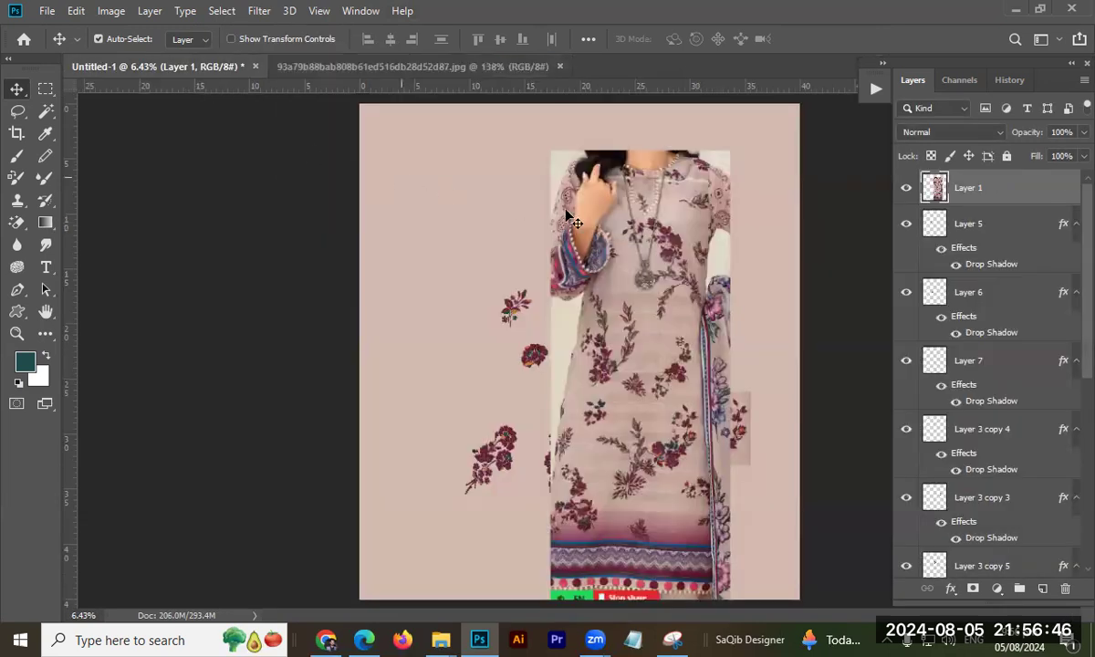
left_click_drag(650, 194, 783, 171)
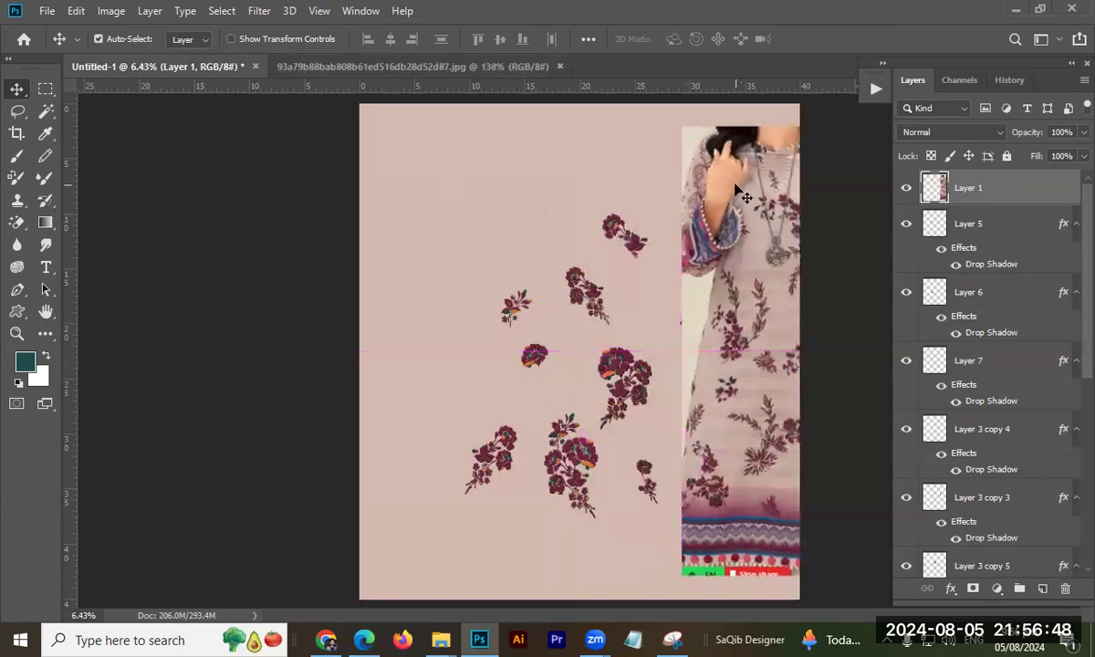